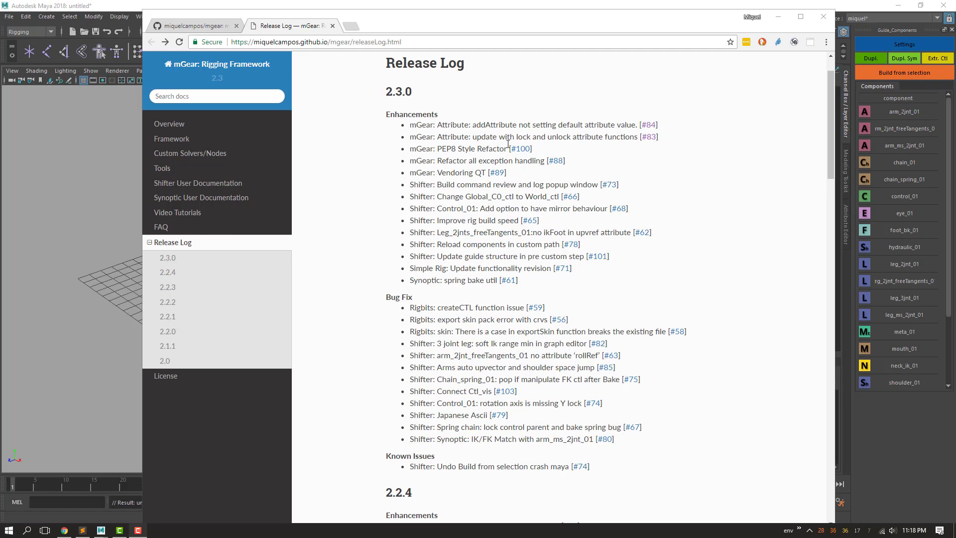
# Switch from the release log to Maya and add an arm_2jnt_01 guide component to the empty scene, closing its settings
pyautogui.click(779, 17)
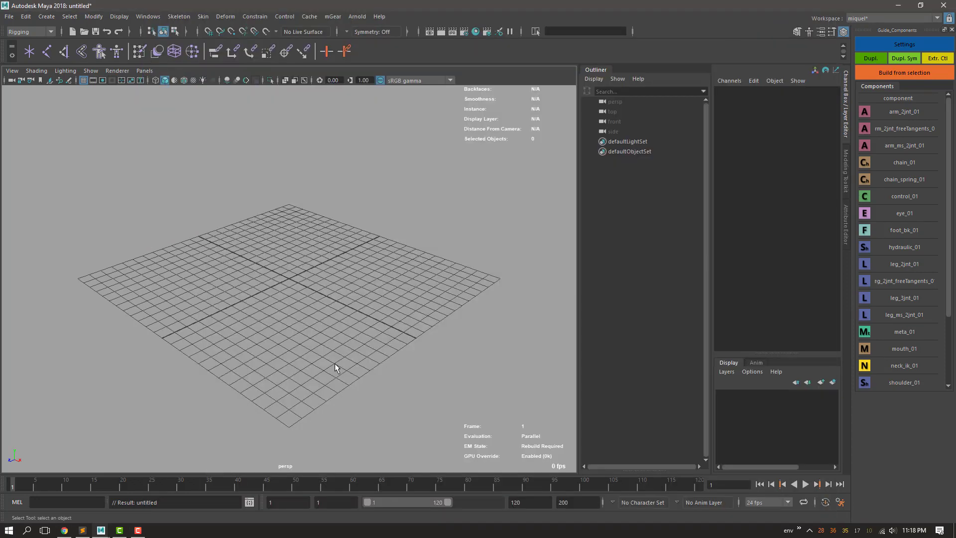
pyautogui.doubleClick(869, 117)
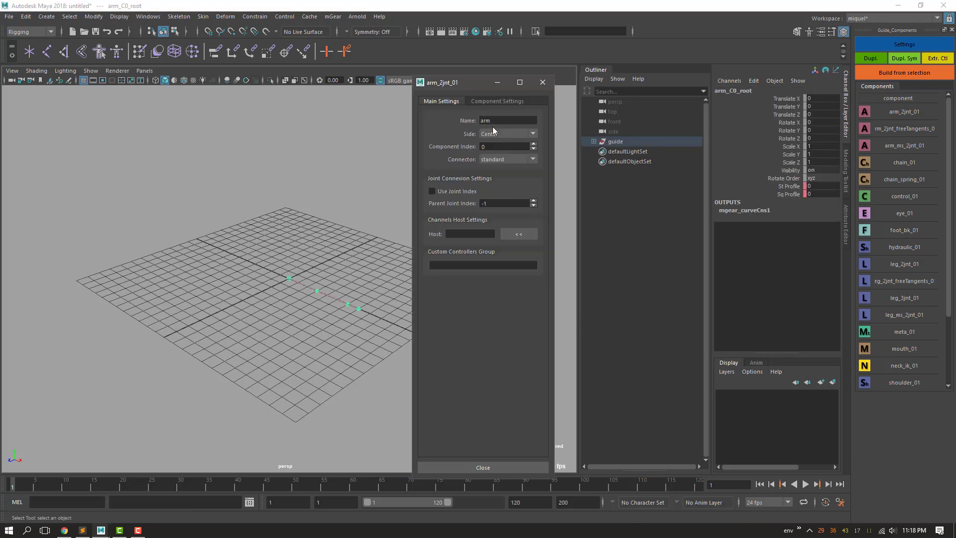
pyautogui.click(543, 83)
# Build the rig from the selected arm guide and close the build log
pyautogui.click(619, 143)
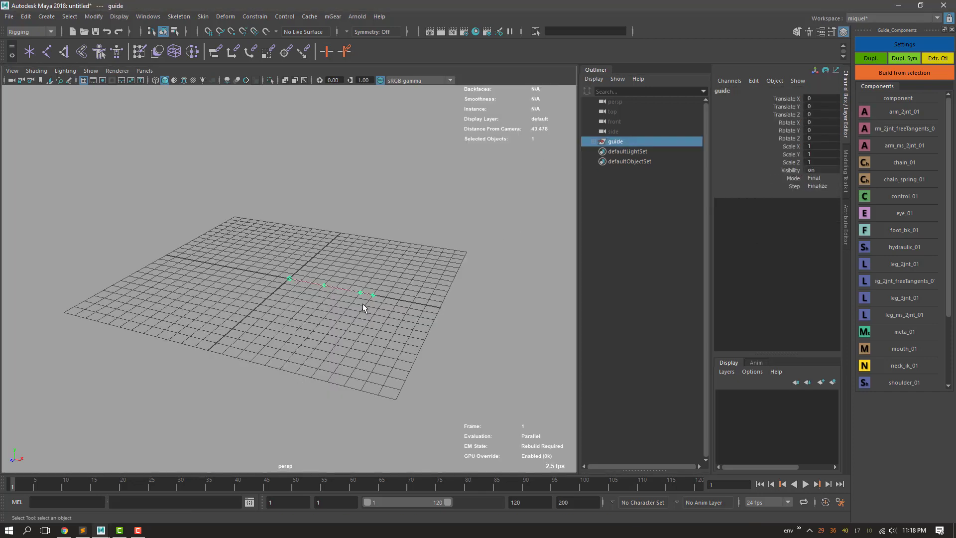
pyautogui.hotkey('ctrl', 'b')
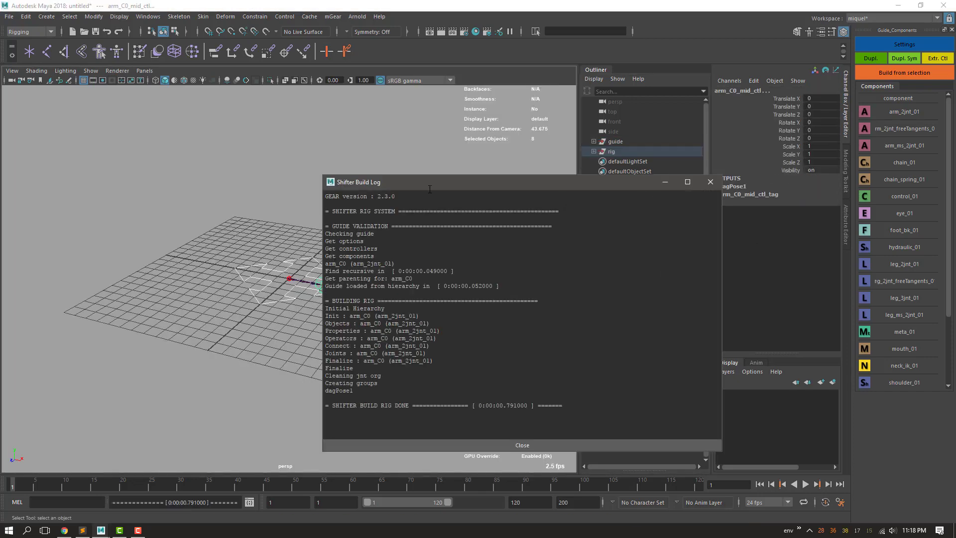
pyautogui.click(711, 182)
# Bend the arm by moving its IK control to about X -0.935, Y 0.716, Z -0.589
pyautogui.scroll(5, 380, 304)
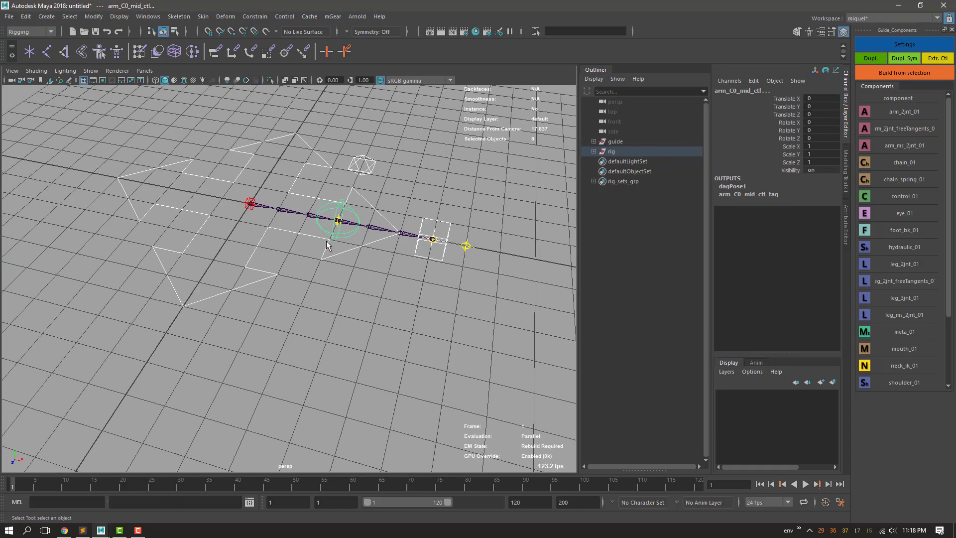
pyautogui.scroll(-3, 324, 247)
pyautogui.keyDown('alt'); pyautogui.moveTo(320, 251); pyautogui.dragTo(366, 239); pyautogui.keyUp('alt')
pyautogui.click(379, 276)
pyautogui.press('w')
pyautogui.press('q')
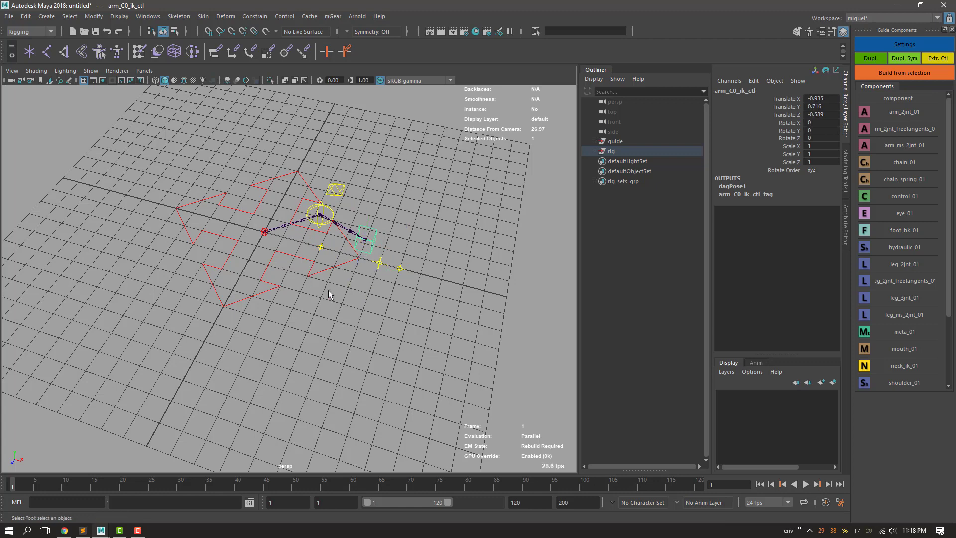
# Raise the arm IK control farther, to about X -0.768, Y 1.49, Z -1.202
pyautogui.click(324, 270)
pyautogui.keyDown('alt'); pyautogui.moveTo(335, 288); pyautogui.dragTo(497, 257); pyautogui.keyUp('alt')
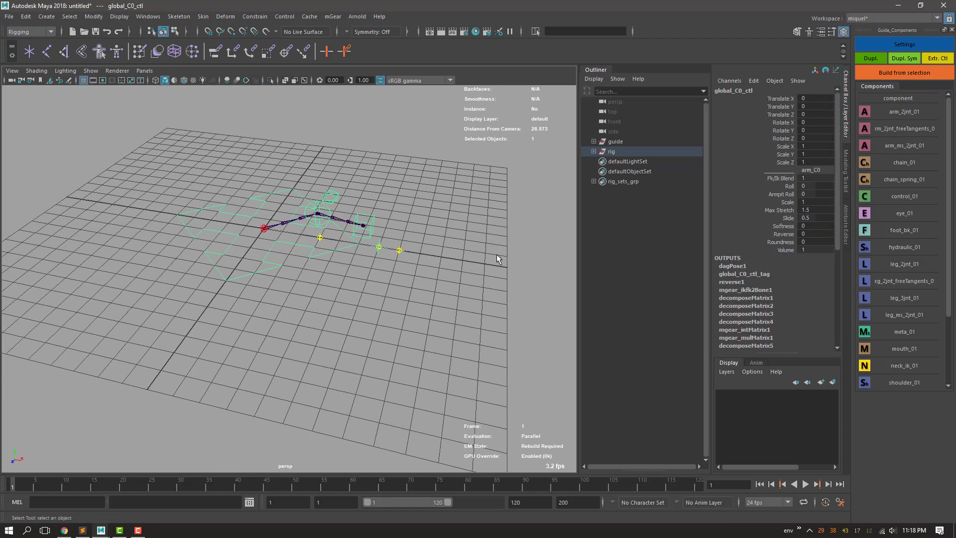
pyautogui.click(374, 227)
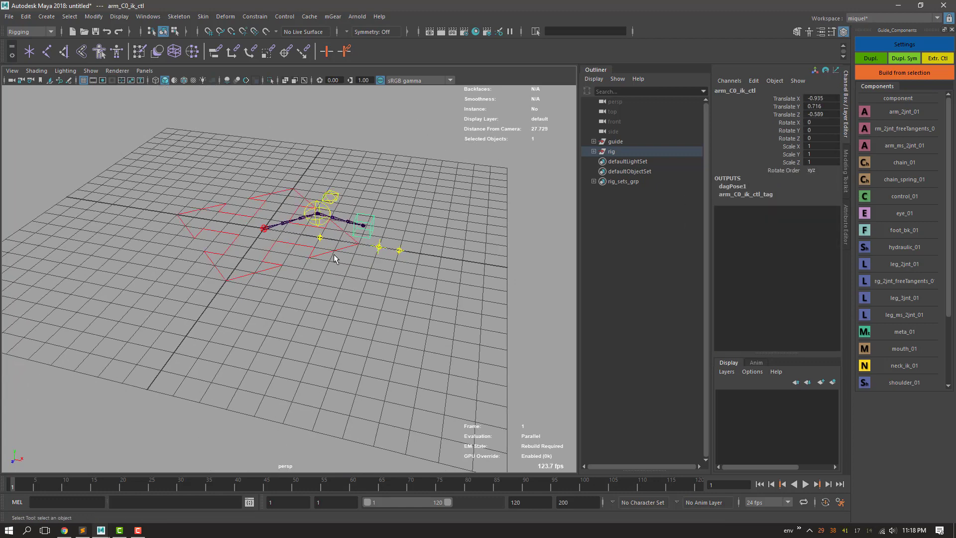
pyautogui.press('w')
pyautogui.moveTo(363, 226); pyautogui.dragTo(372, 205)
pyautogui.press('q')
# Move the global control to about -0.535, 1.255, -0.736 and rotate it to about 8.4, -15, -5.9 degrees in X, Y, Z
pyautogui.click(330, 253)
pyautogui.press('w')
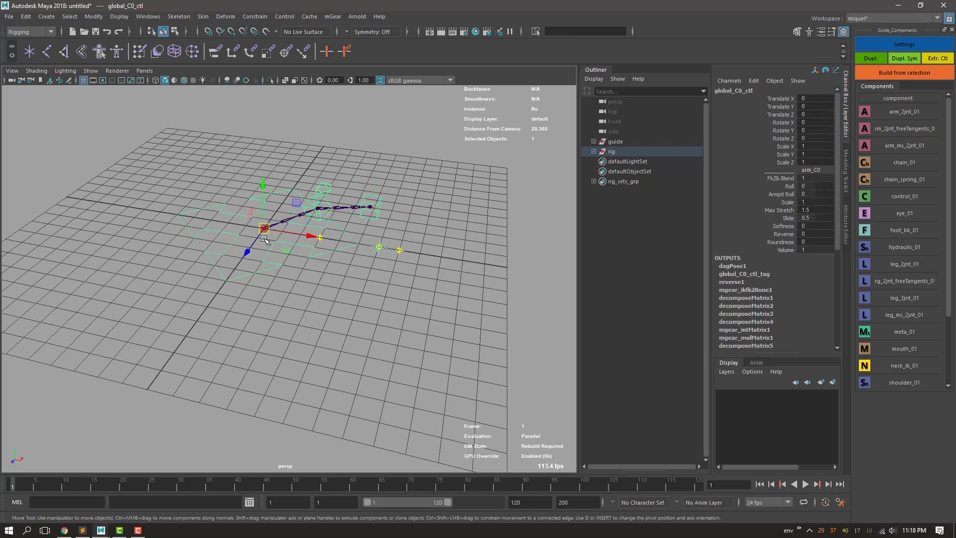
pyautogui.moveTo(264, 229); pyautogui.dragTo(256, 195)
pyautogui.press('q')
pyautogui.keyDown('alt'); pyautogui.moveTo(319, 284); pyautogui.dragTo(331, 291); pyautogui.keyUp('alt')
pyautogui.press('e')
pyautogui.moveTo(279, 203); pyautogui.dragTo(268, 208)
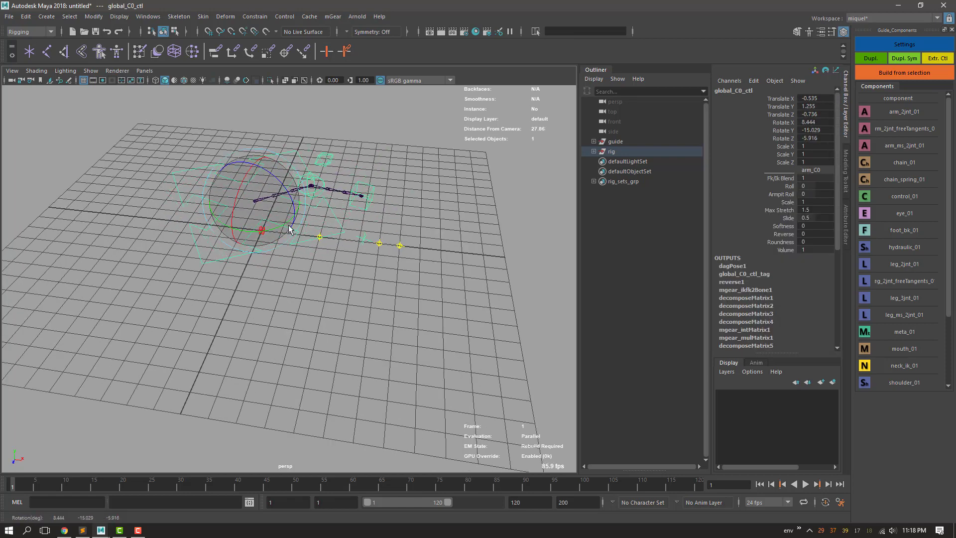
pyautogui.press('q')
# Set the arm_C0 Fk/Ik Blend to 0.6 and Scale to 1.3 on the global control
pyautogui.keyDown('alt'); pyautogui.moveTo(285, 229); pyautogui.dragTo(307, 276, button='right'); pyautogui.keyUp('alt')
pyautogui.keyDown('alt'); pyautogui.moveTo(319, 225); pyautogui.dragTo(317, 249, button='middle'); pyautogui.keyUp('alt')
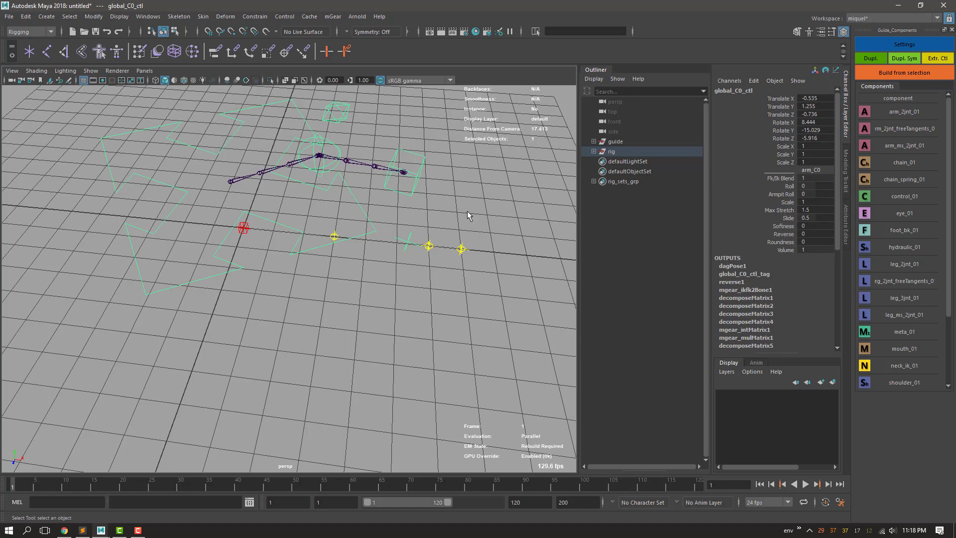
pyautogui.keyDown('alt'); pyautogui.moveTo(462, 210); pyautogui.dragTo(426, 189); pyautogui.keyUp('alt')
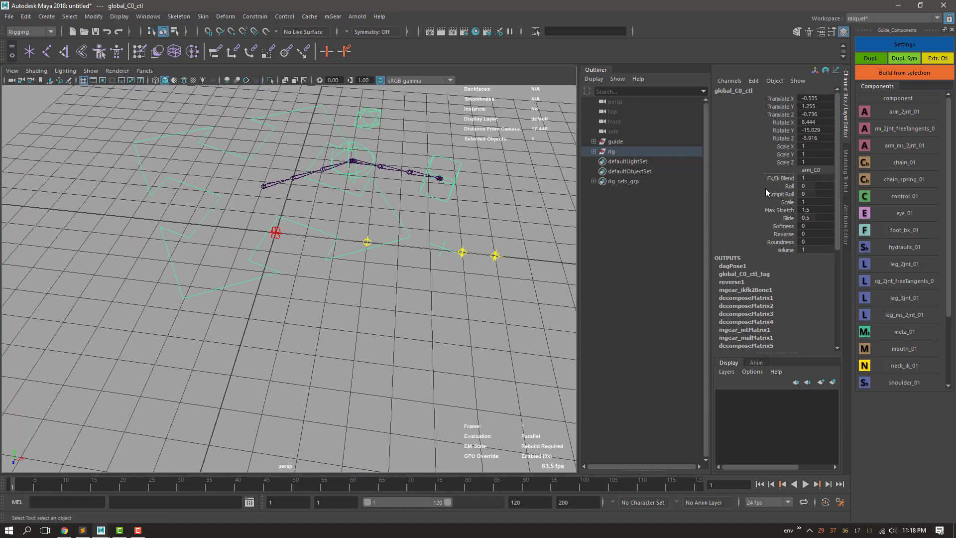
pyautogui.moveTo(788, 179); pyautogui.dragTo(782, 242)
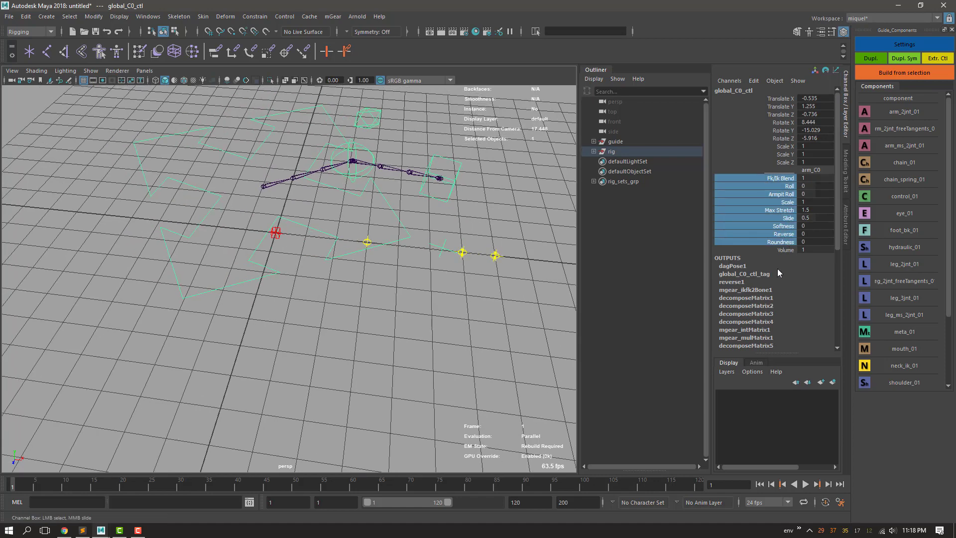
pyautogui.click(350, 269)
pyautogui.click(399, 222)
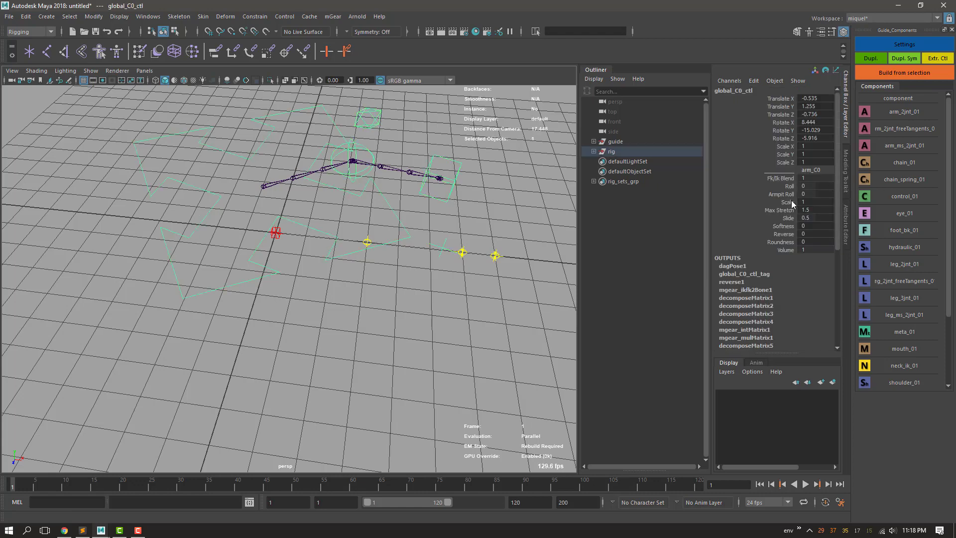
pyautogui.click(790, 178)
pyautogui.moveTo(568, 219); pyautogui.dragTo(532, 219, button='middle')
pyautogui.click(787, 194)
pyautogui.click(786, 202)
pyautogui.click(441, 278)
pyautogui.click(333, 245)
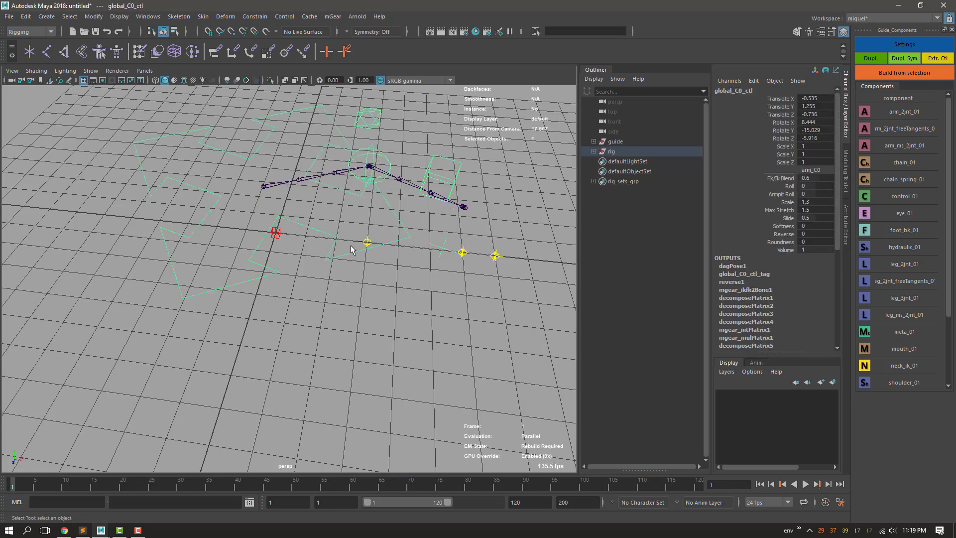
# Reset only the global control's arm channels from Fk/Ik Blend through Reverse to their defaults with mGear's smart reset
pyautogui.moveTo(784, 180); pyautogui.dragTo(784, 234)
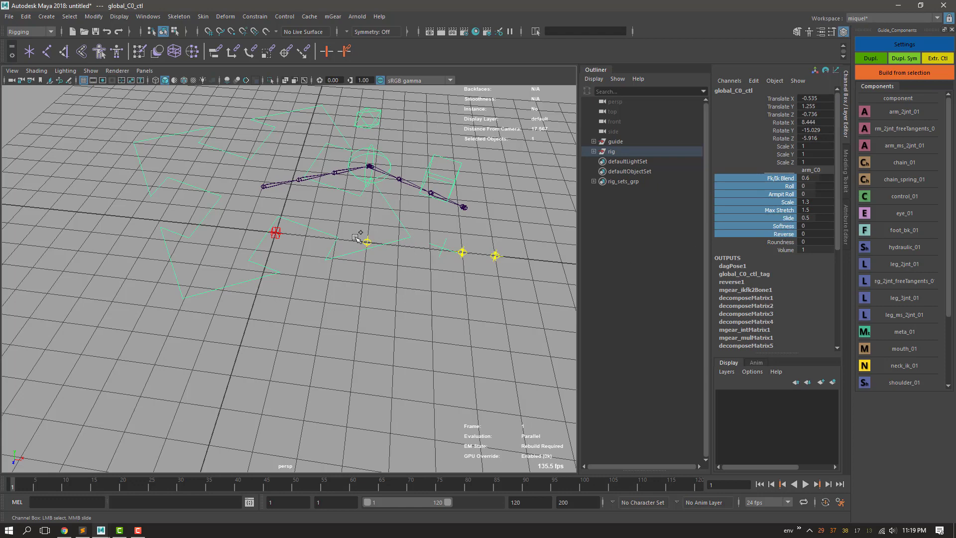
pyautogui.hotkey('ctrl', 'shift', 'r')
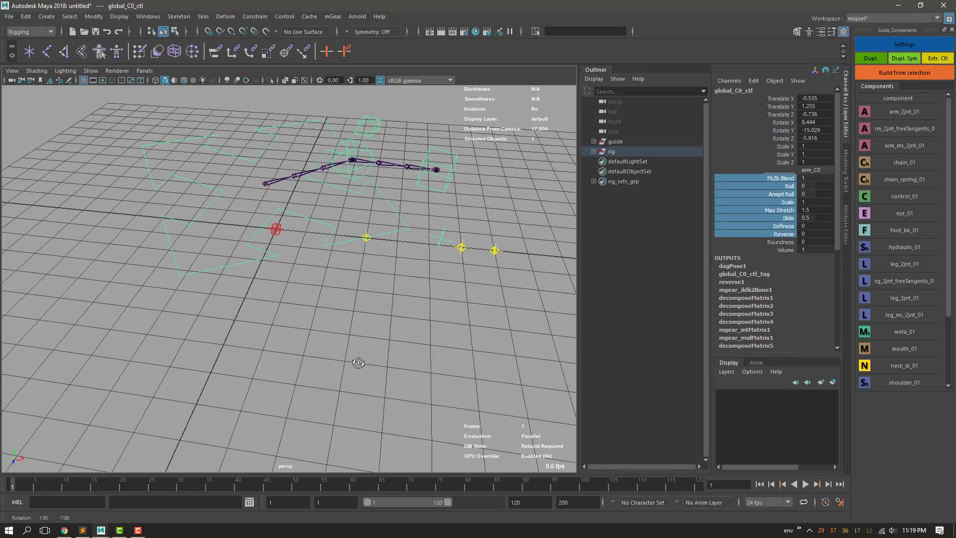
pyautogui.scroll(2, 358, 366)
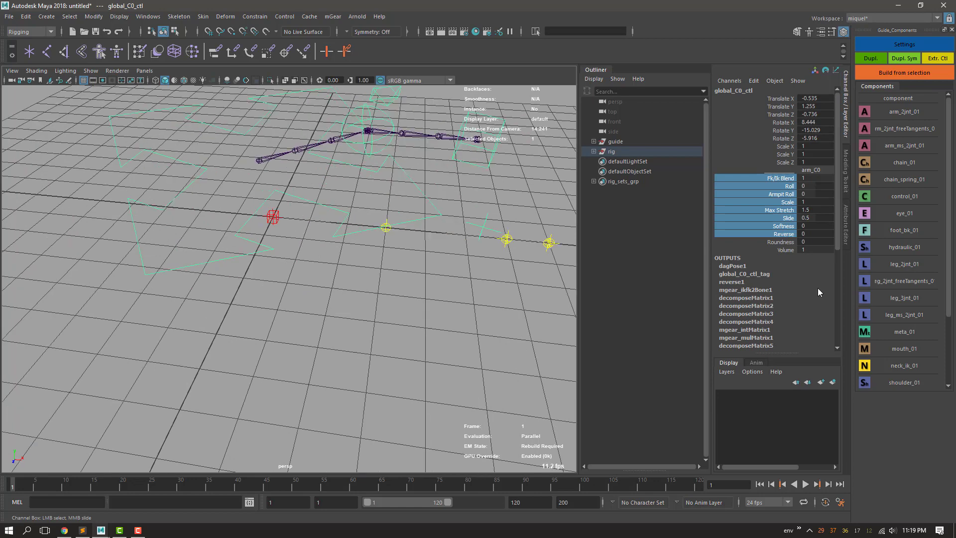
# Open the Hotkey Editor and list the hotkeys of the Custom Scripts category
pyautogui.click(334, 17)
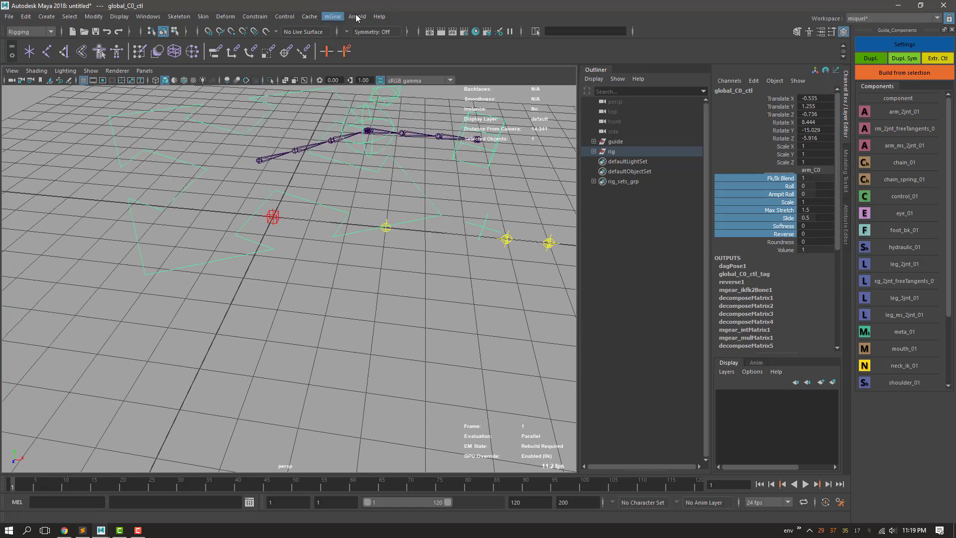
pyautogui.moveTo(363, 103)
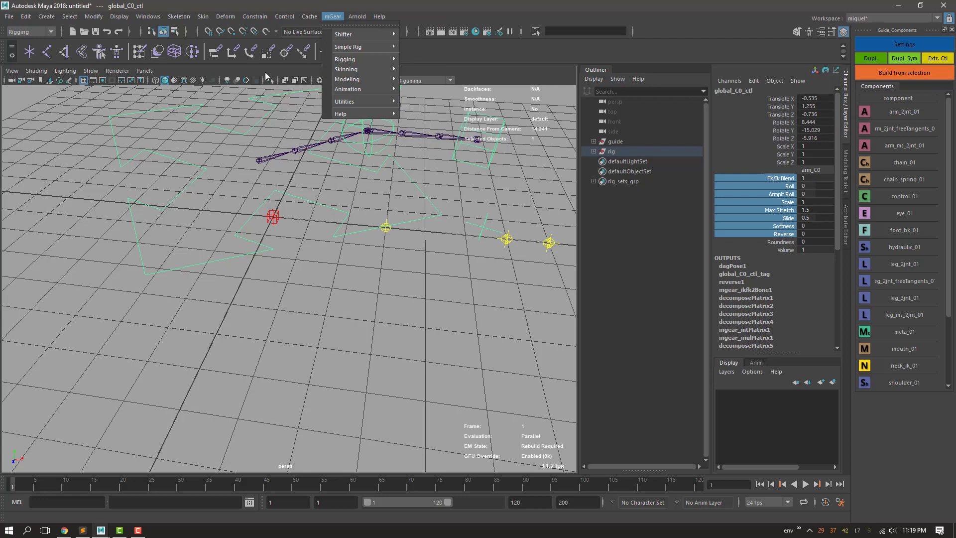
pyautogui.click(158, 17)
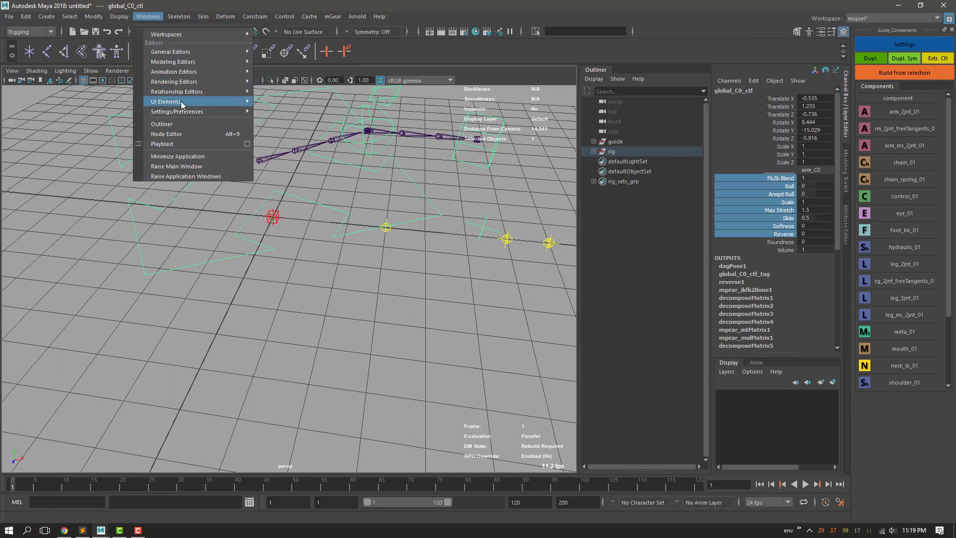
pyautogui.moveTo(187, 112)
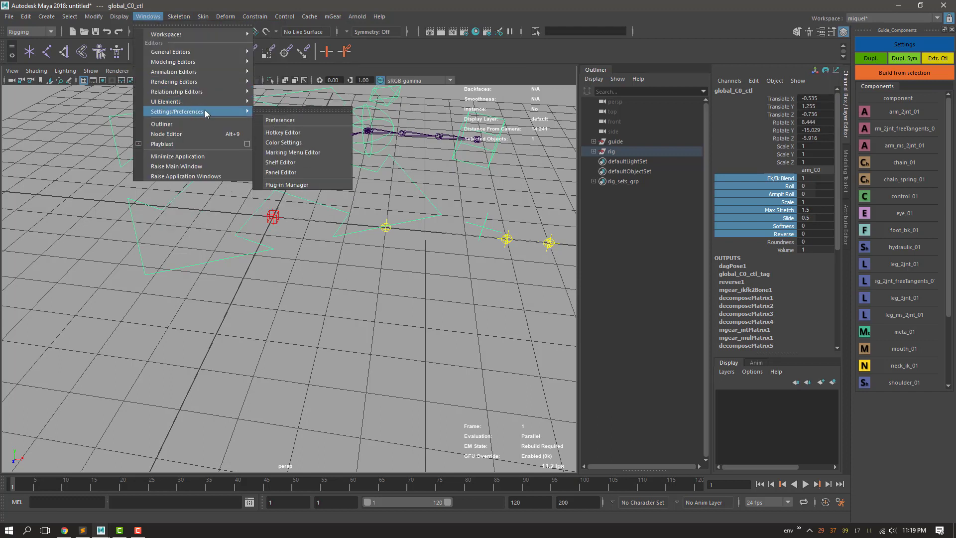
pyautogui.click(293, 133)
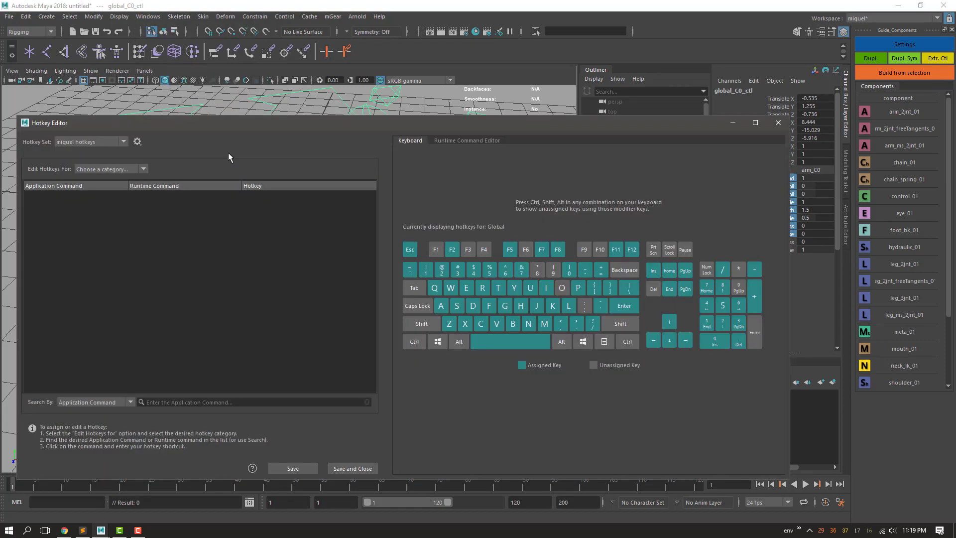
pyautogui.click(99, 168)
pyautogui.click(94, 208)
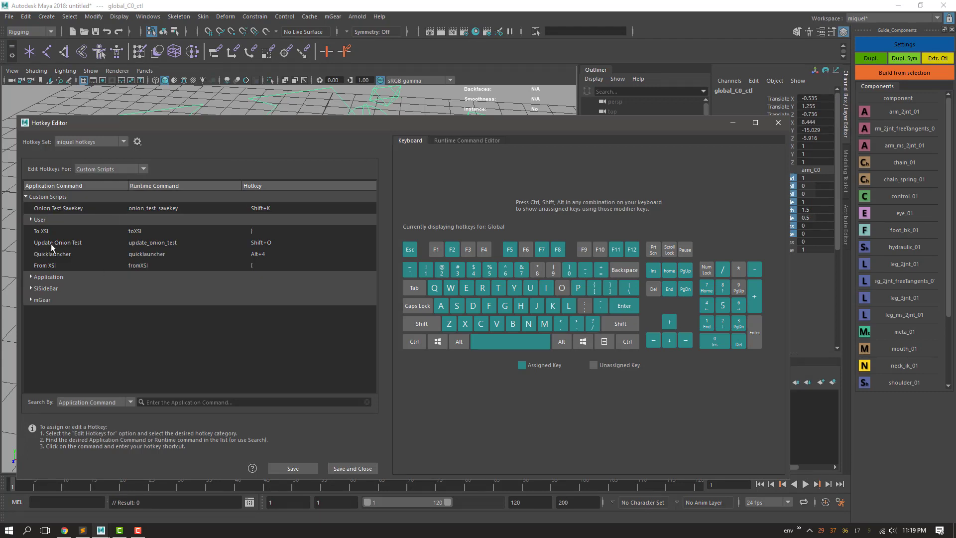
# Examine the hotkey and runtime command code of mGear_resetSRT, including its smart_reset call, and close the Hotkey Editor
pyautogui.click(31, 300)
pyautogui.doubleClick(267, 348)
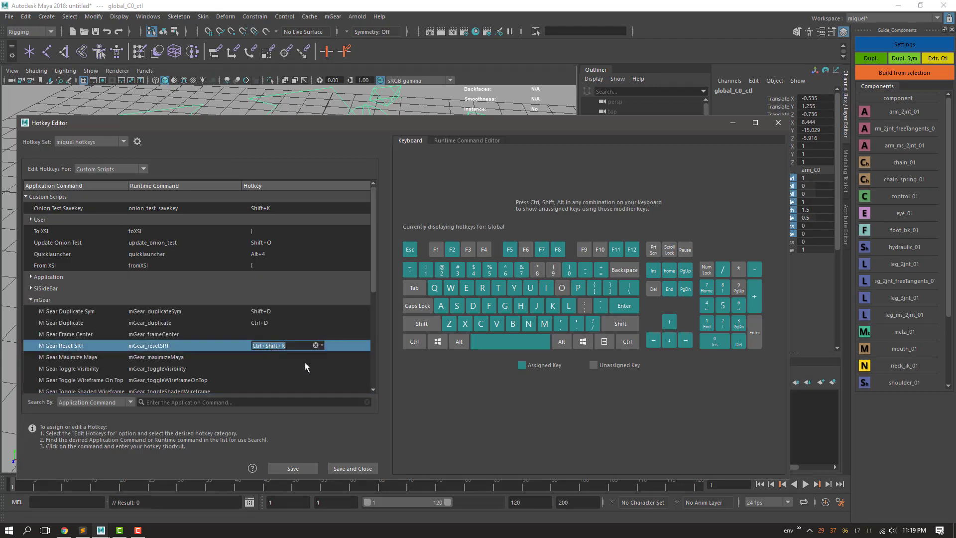
pyautogui.click(467, 140)
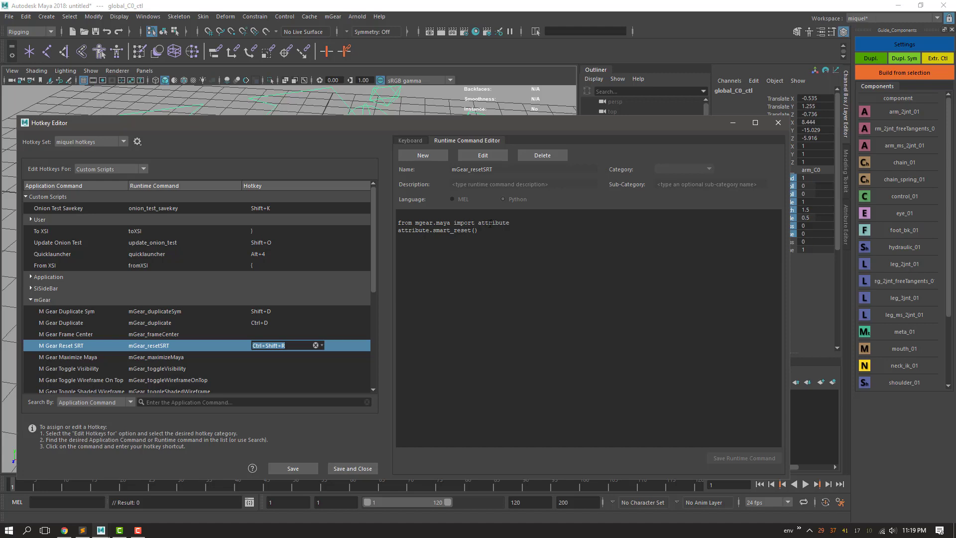
pyautogui.doubleClick(451, 230)
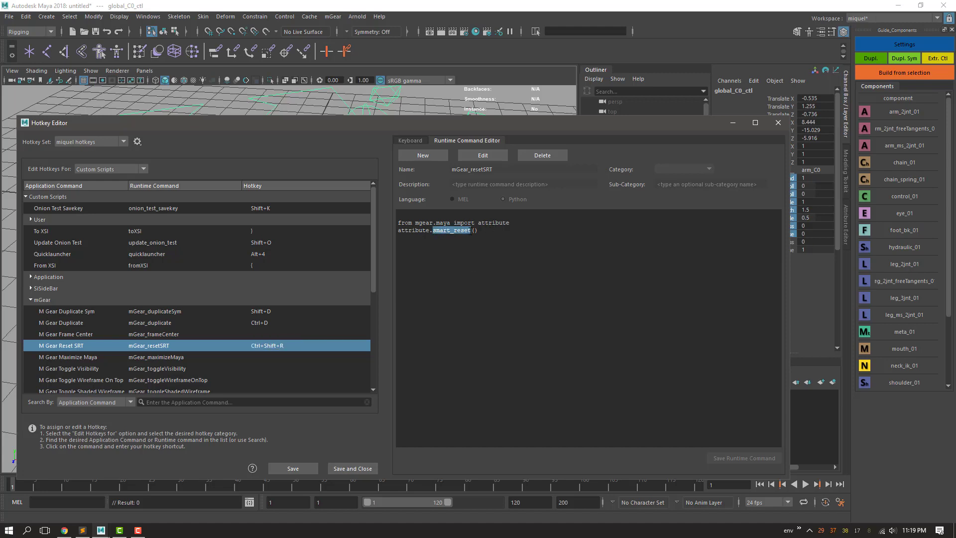
pyautogui.click(779, 122)
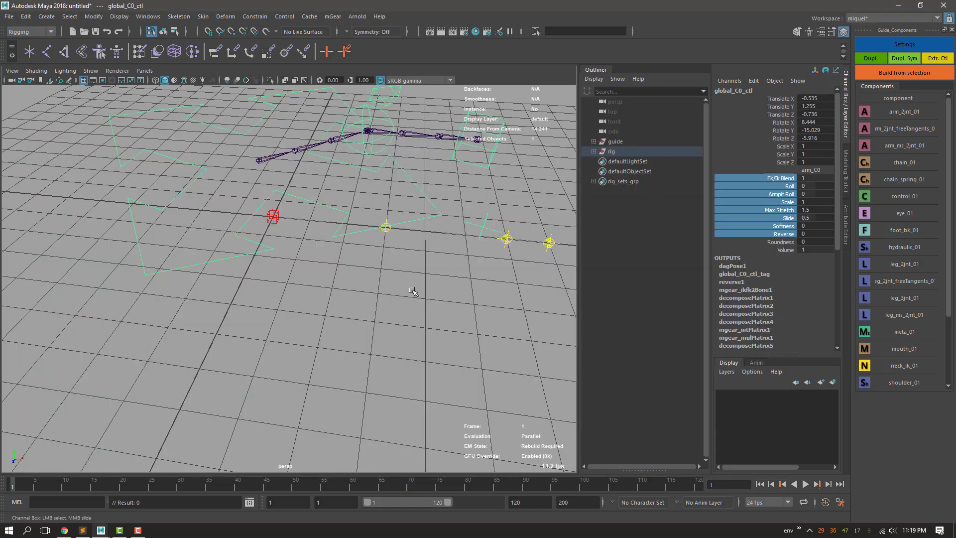
# Select only the arm IK control instead of the whole rig and reset its translation to zero
pyautogui.click(442, 292)
pyautogui.keyDown('alt'); pyautogui.moveTo(433, 212); pyautogui.dragTo(531, 186); pyautogui.keyUp('alt')
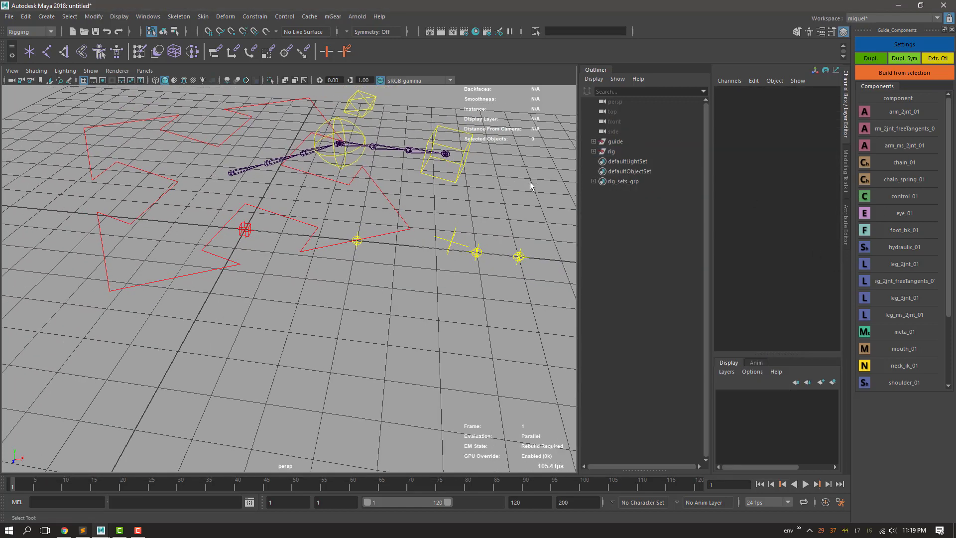
pyautogui.keyDown('alt'); pyautogui.moveTo(332, 214); pyautogui.dragTo(344, 240, button='middle'); pyautogui.keyUp('alt')
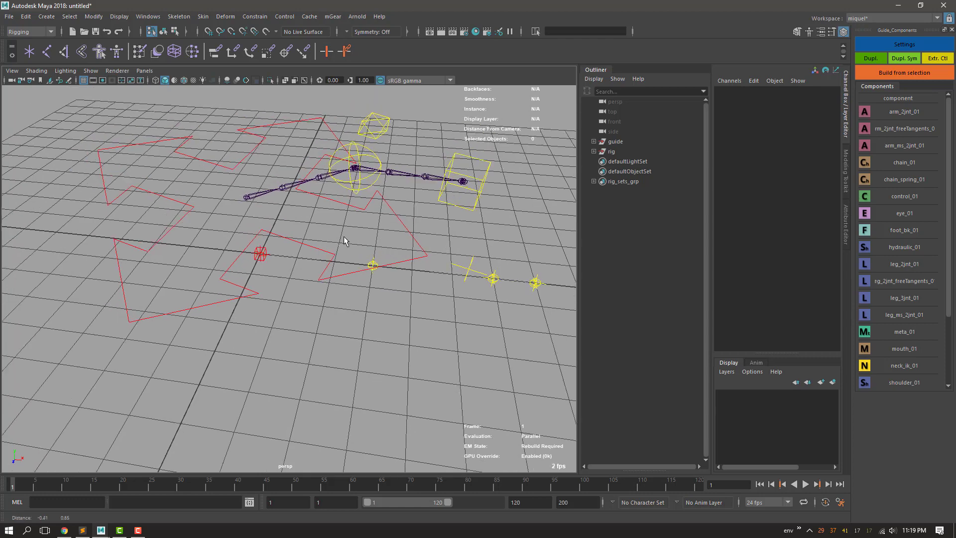
pyautogui.keyDown('alt'); pyautogui.moveTo(344, 239); pyautogui.dragTo(367, 231); pyautogui.keyUp('alt')
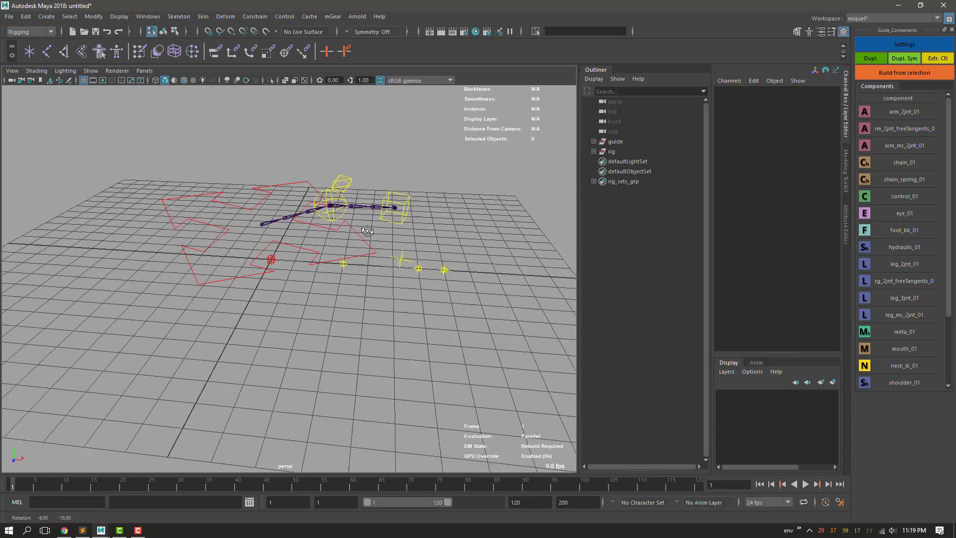
pyautogui.click(396, 221)
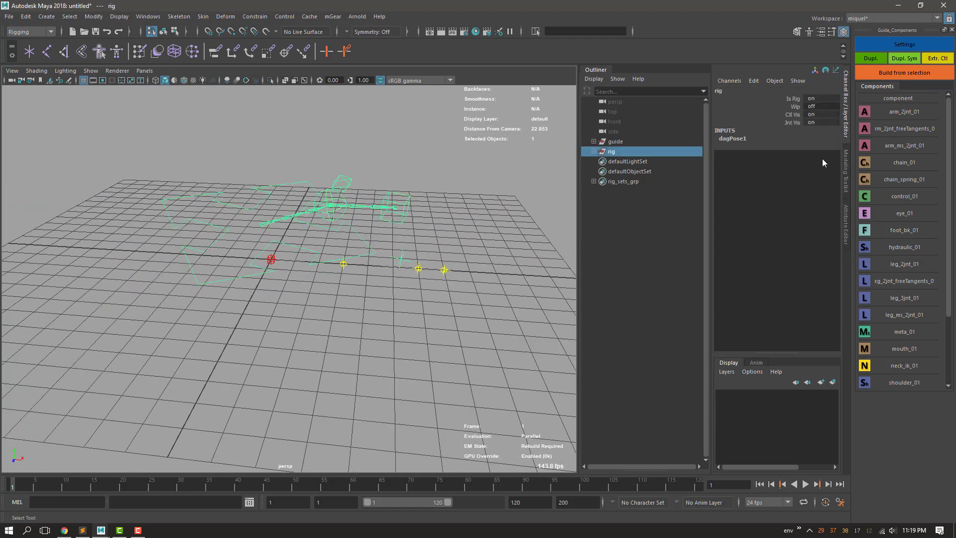
pyautogui.click(418, 241)
pyautogui.click(397, 221)
pyautogui.keyDown('alt'); pyautogui.moveTo(460, 229); pyautogui.dragTo(466, 229); pyautogui.keyUp('alt')
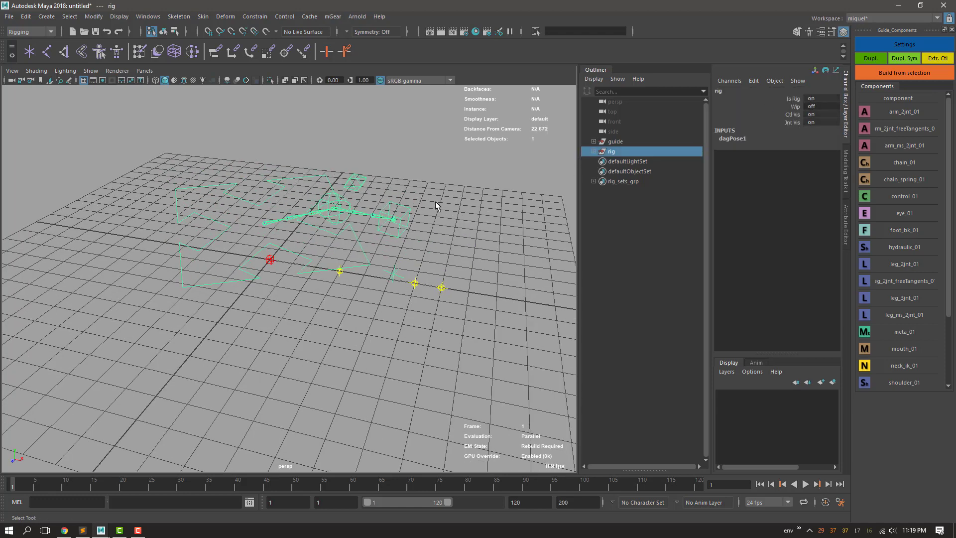
pyautogui.click(417, 214)
pyautogui.click(411, 215)
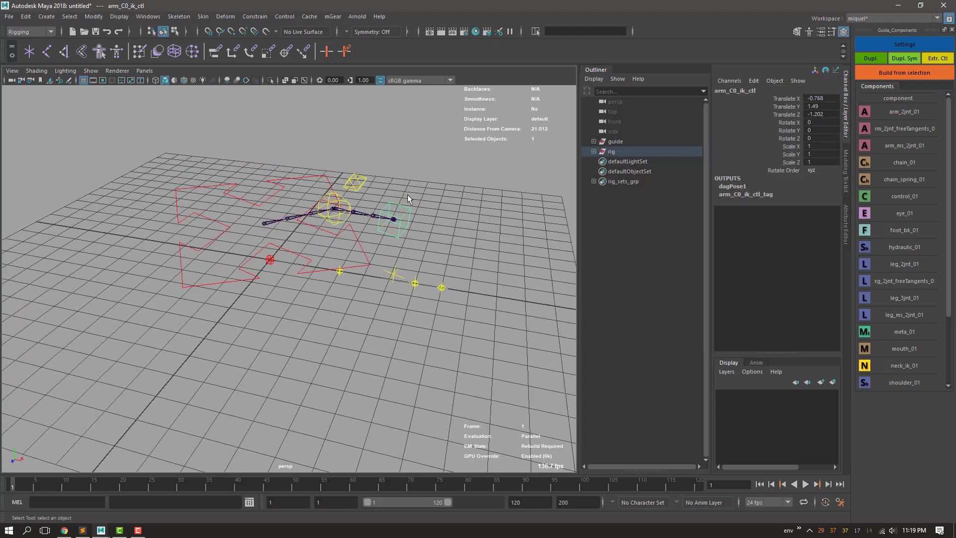
pyautogui.hotkey('ctrl', 'z')
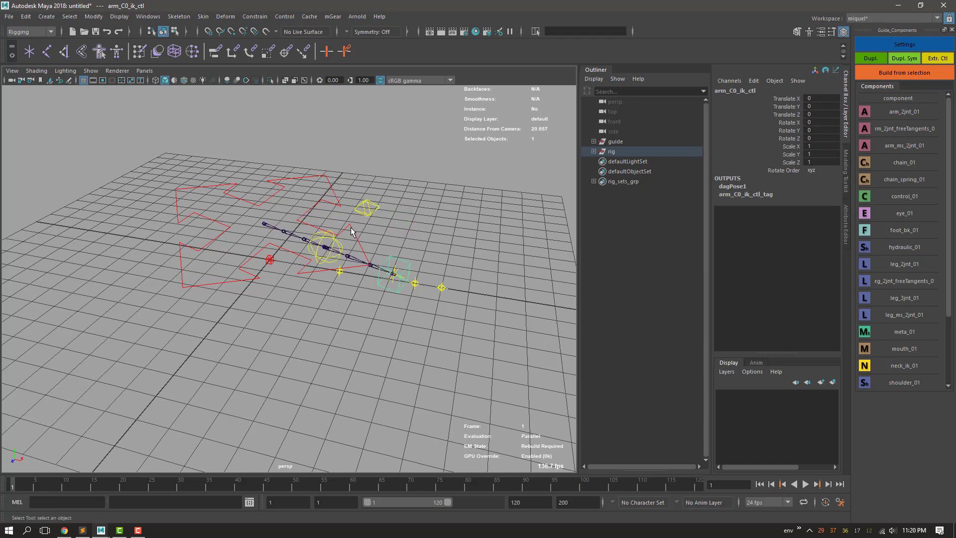
# Move the arm IK control up to about 1.57 in Translate Y and reset only its Translate Y channel
pyautogui.press('w')
pyautogui.moveTo(393, 273); pyautogui.dragTo(392, 220)
pyautogui.press('q')
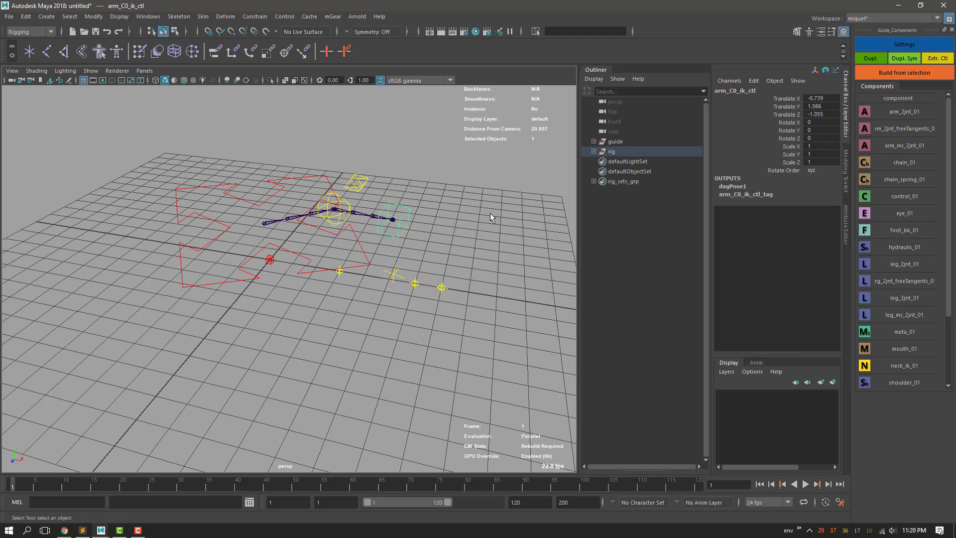
pyautogui.click(780, 107)
pyautogui.hotkey('ctrl', 'z')
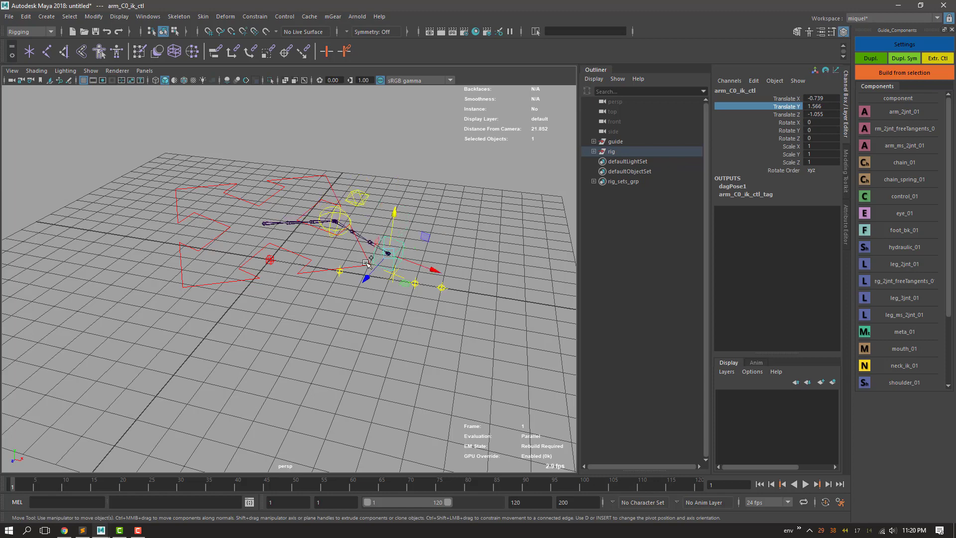
# Deselect the arm IK control and select the rig's global control to inspect its name and channels
pyautogui.press('q')
pyautogui.click(447, 270)
pyautogui.click(312, 259)
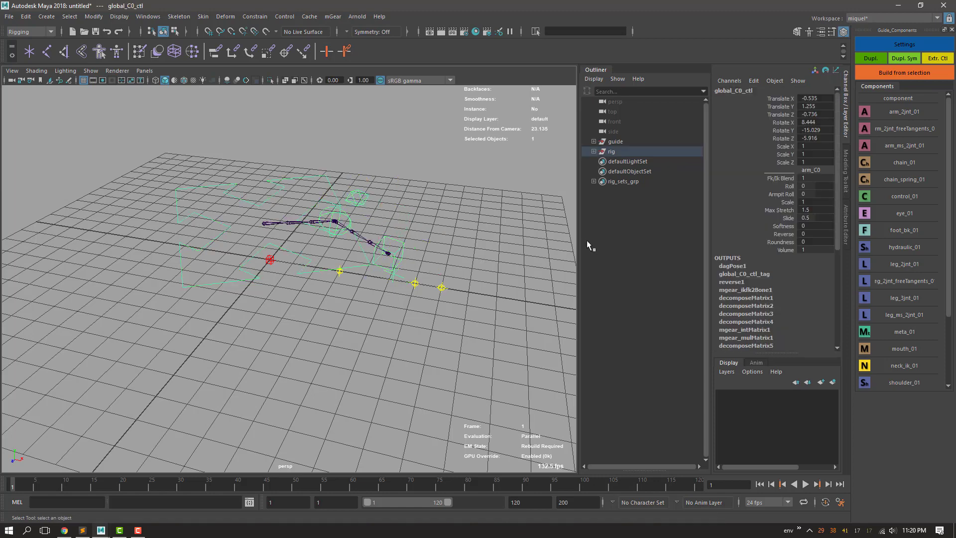
pyautogui.scroll(-3, 341, 363)
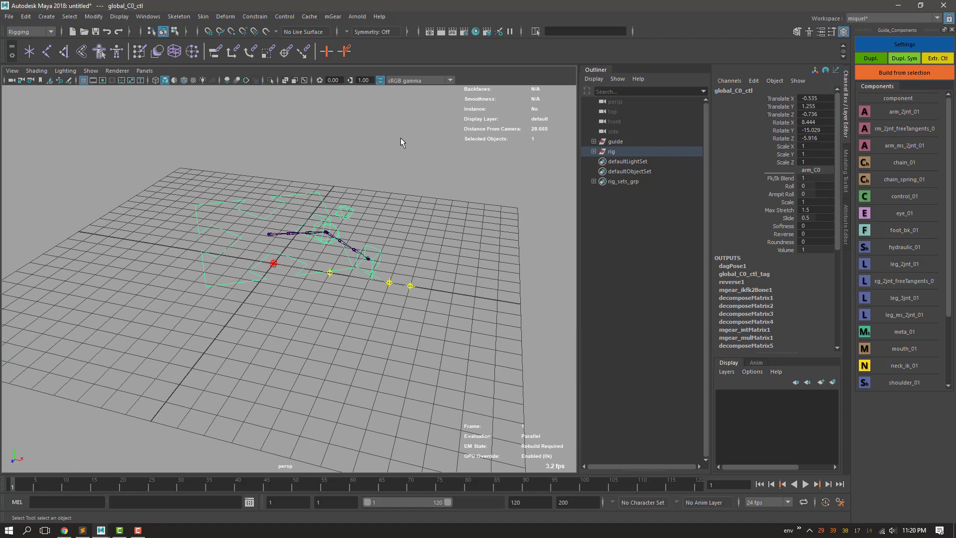
# Switch to the mGear release log in Chrome, highlight the 2.3.0 entry on changing Global_C0_ctl to World_ctl, and return to Maya
pyautogui.hotkey('alt', 'Tab')
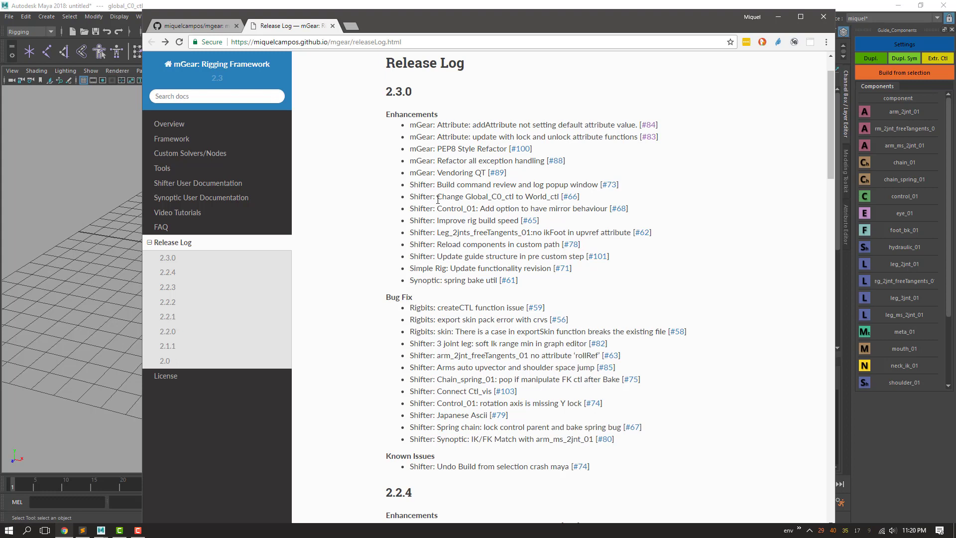
pyautogui.moveTo(427, 197); pyautogui.dragTo(608, 204)
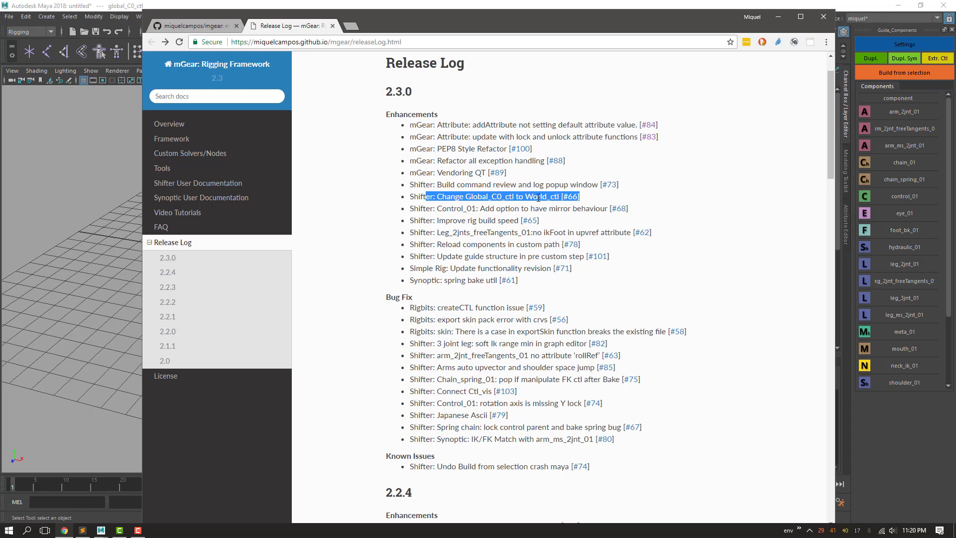
pyautogui.click(104, 280)
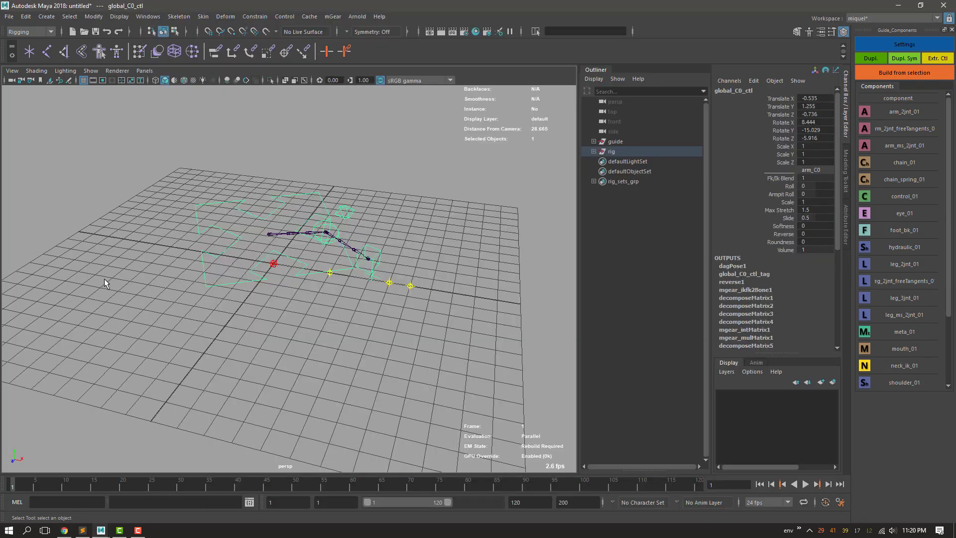
# Start a new scene without saving the current one and add an arm_2jnt_01 guide component
pyautogui.hotkey('ctrl', 'n')
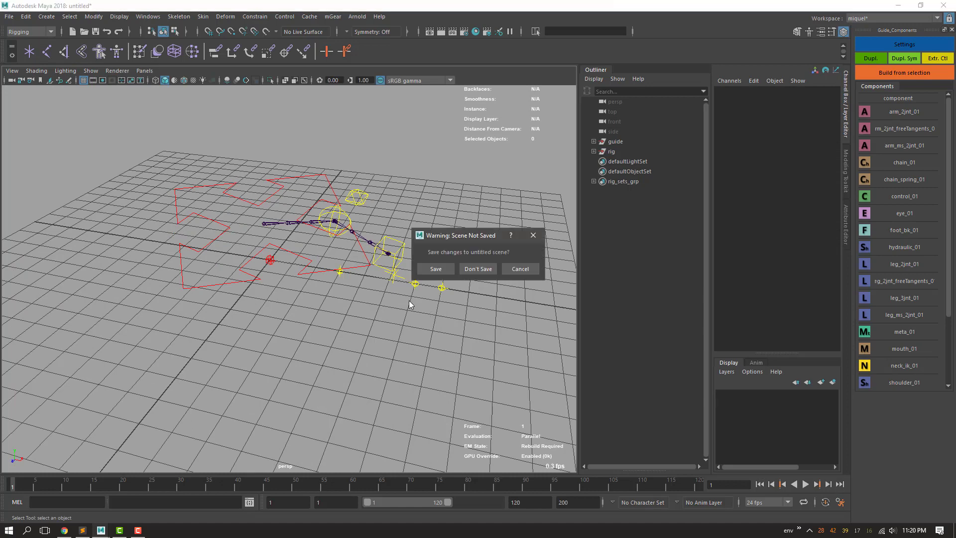
pyautogui.click(475, 269)
pyautogui.keyDown('alt'); pyautogui.moveTo(359, 282); pyautogui.dragTo(335, 301); pyautogui.keyUp('alt')
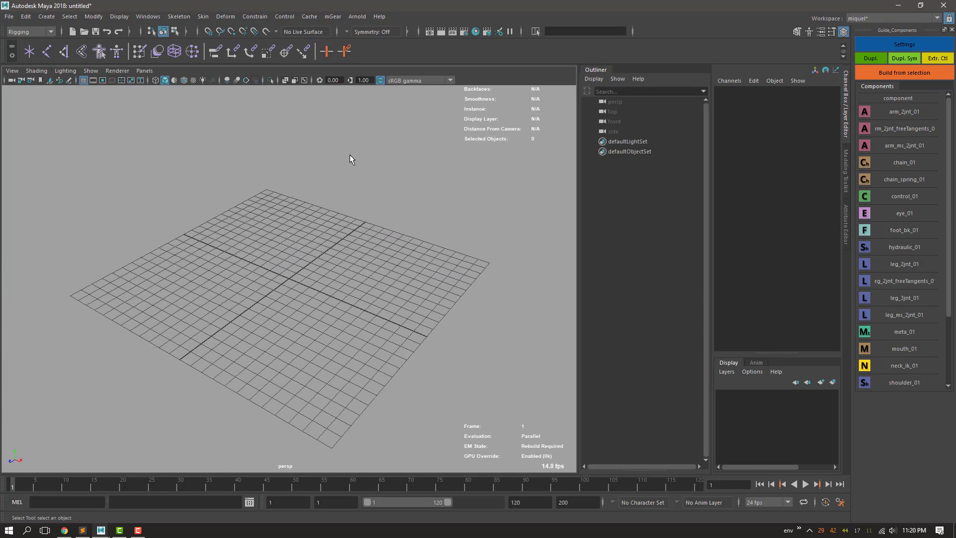
pyautogui.keyDown('alt'); pyautogui.moveTo(384, 139); pyautogui.dragTo(423, 201); pyautogui.keyUp('alt')
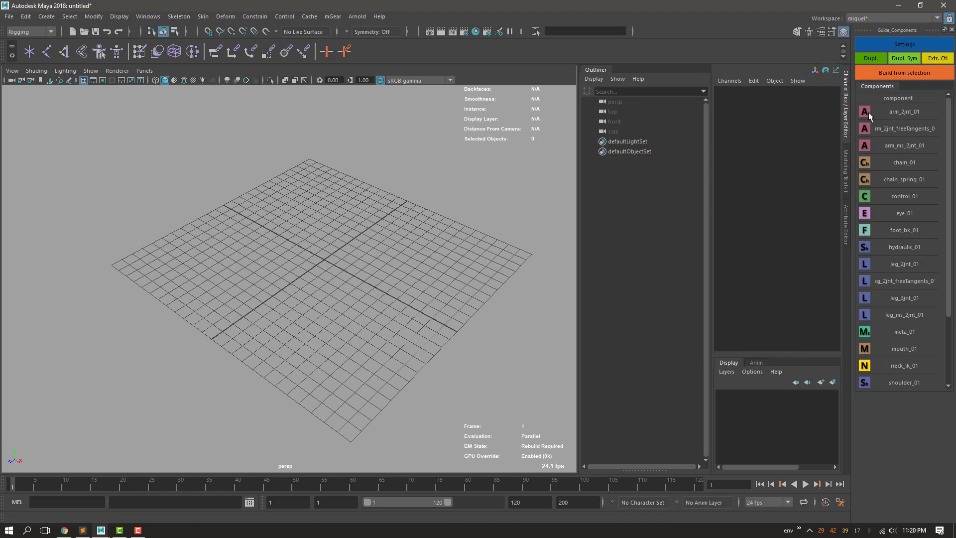
pyautogui.moveTo(869, 113); pyautogui.dragTo(377, 244)
pyautogui.click(542, 82)
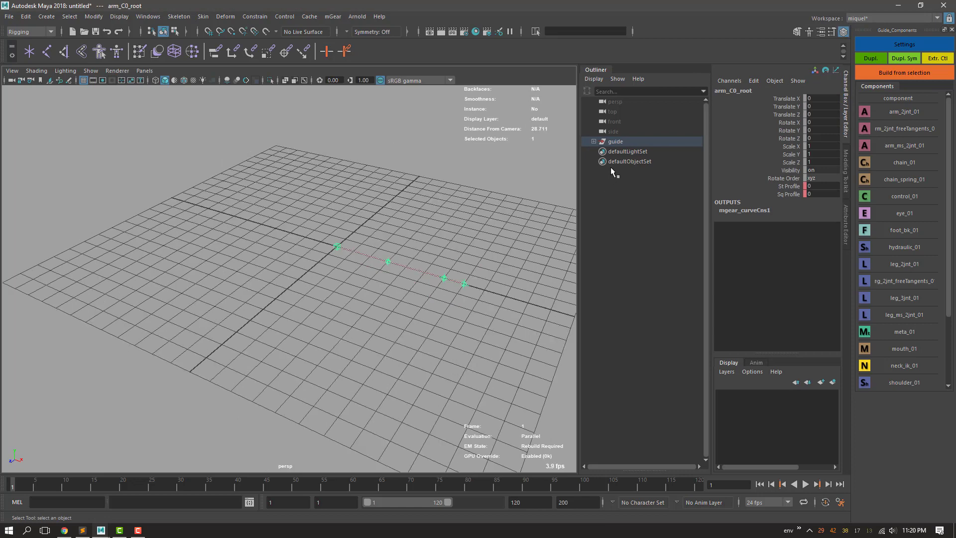
# Build the rig from the arm guide, close the build log, and select the rig's global control
pyautogui.click(621, 144)
pyautogui.hotkey('ctrl', 'b')
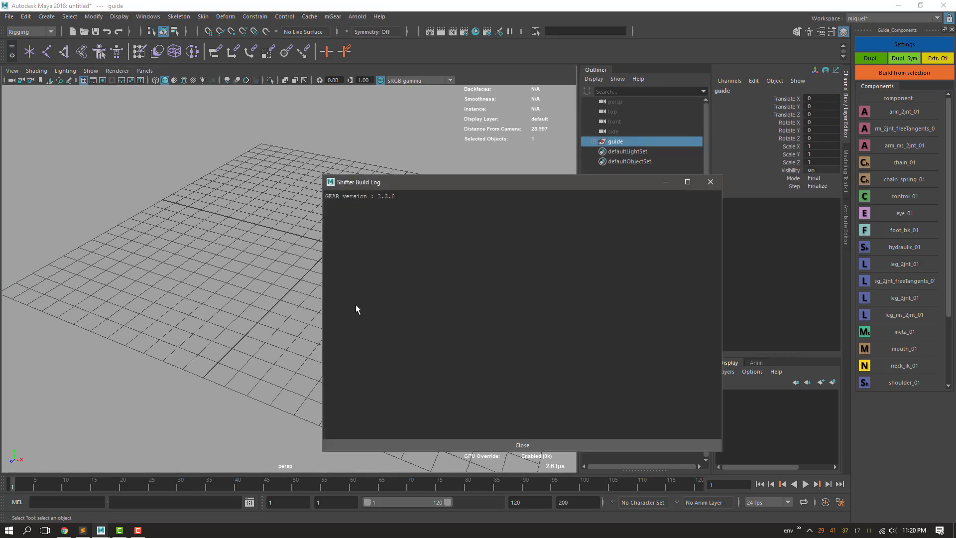
pyautogui.click(523, 445)
pyautogui.keyDown('alt'); pyautogui.moveTo(363, 273); pyautogui.dragTo(245, 187); pyautogui.keyUp('alt')
pyautogui.click(307, 298)
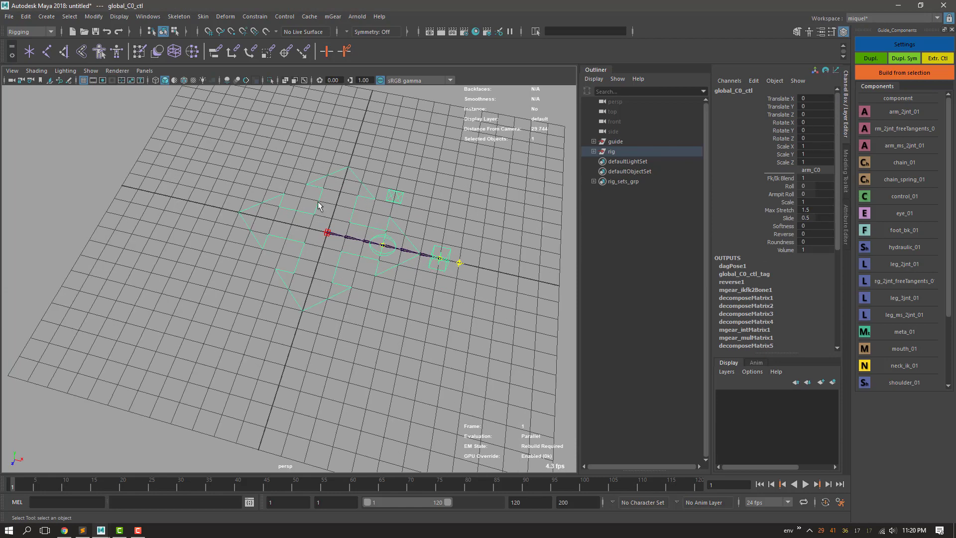
pyautogui.keyDown('alt'); pyautogui.moveTo(412, 325); pyautogui.dragTo(405, 321); pyautogui.keyUp('alt')
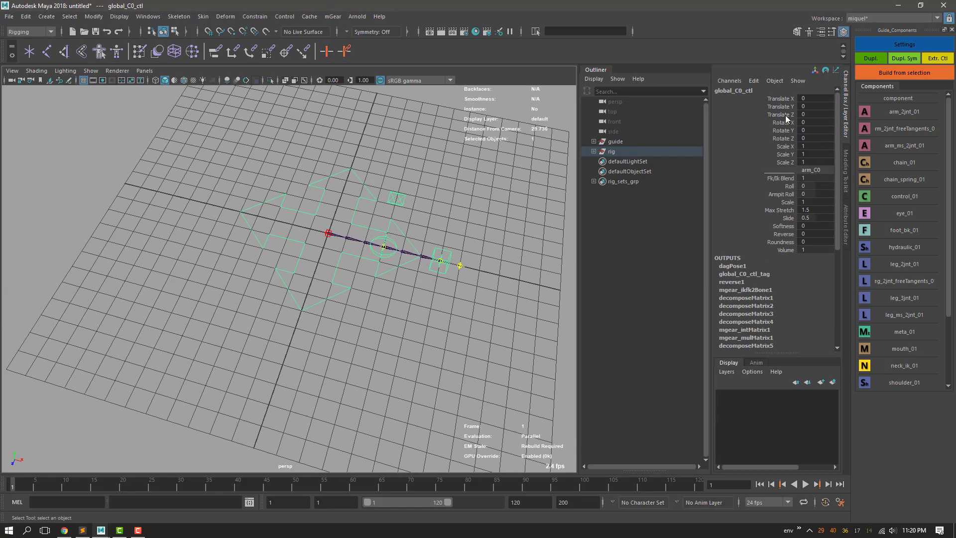
# Delete the built rig and enable Use World Ctl in the guide's root settings
pyautogui.click(613, 151)
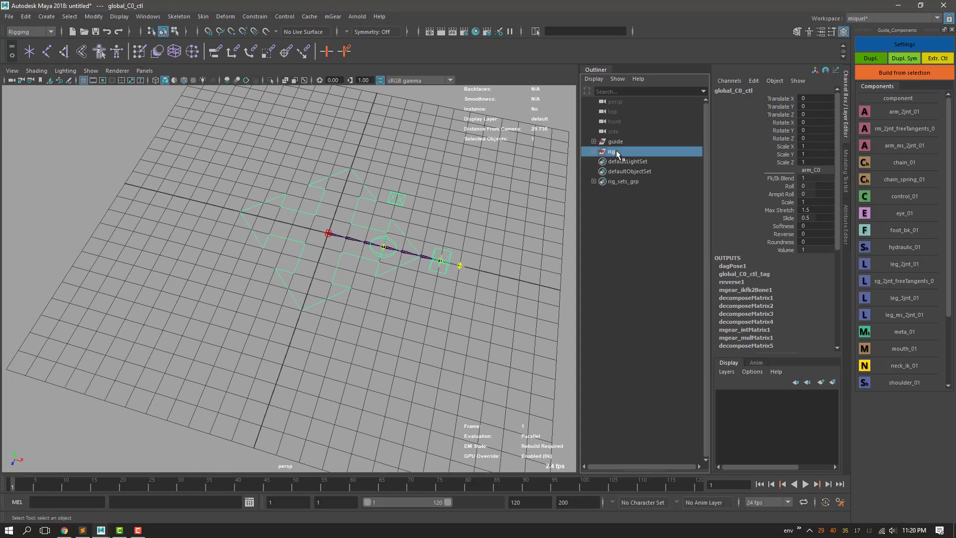
pyautogui.press('Delete')
pyautogui.click(614, 142)
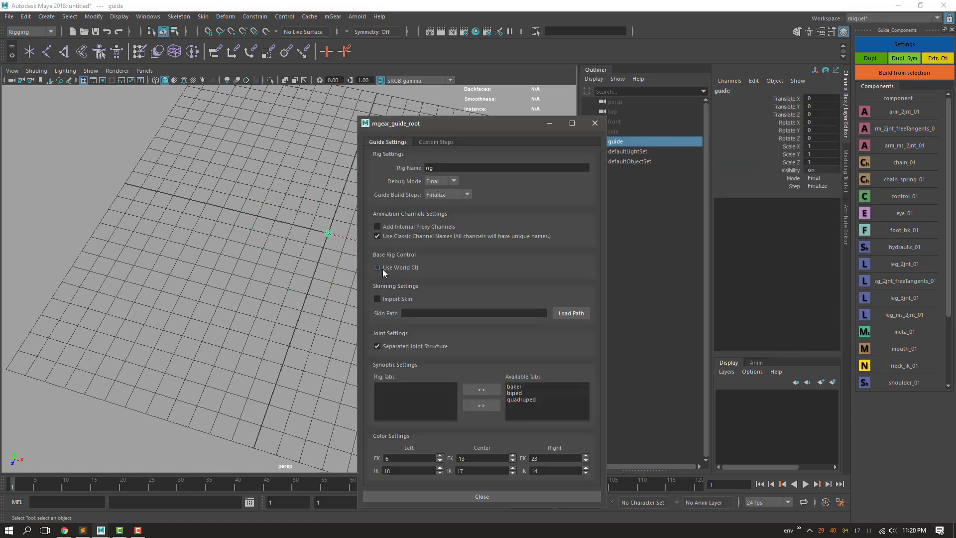
pyautogui.click(399, 268)
pyautogui.click(596, 123)
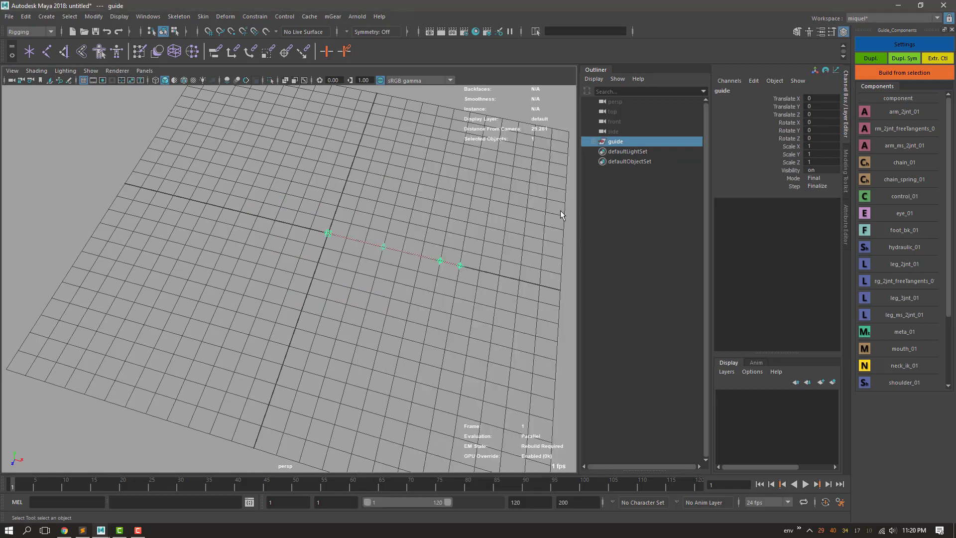
# Build the rig again from the arm guide and close the build log
pyautogui.click(560, 210)
pyautogui.click(618, 142)
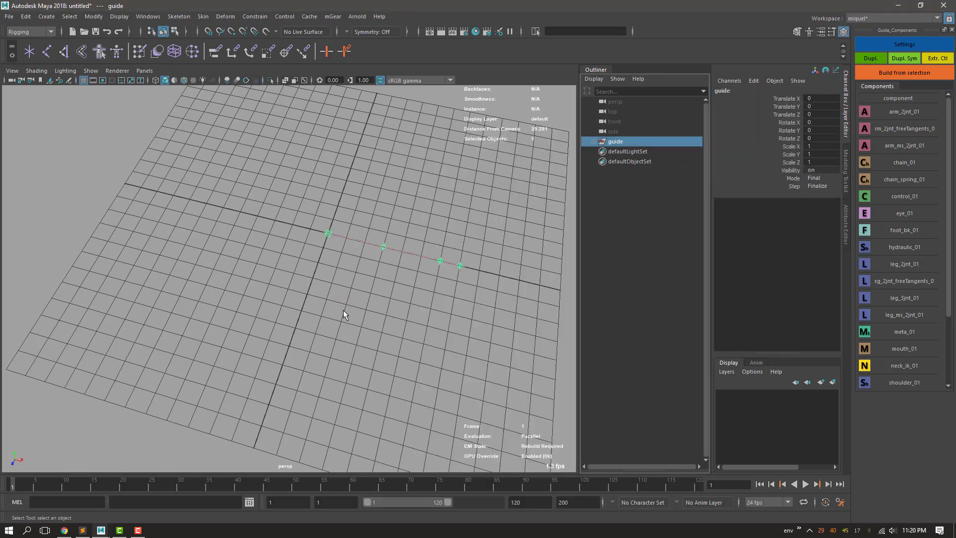
pyautogui.press('g')
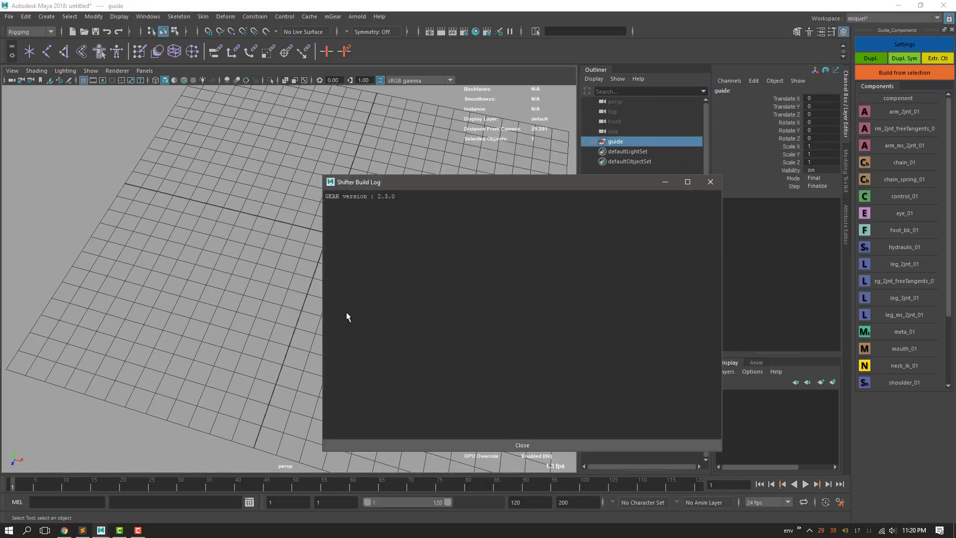
pyautogui.click(530, 446)
# Select the circular world control around the arm rig and inspect its name and channels
pyautogui.keyDown('alt'); pyautogui.moveTo(355, 232); pyautogui.dragTo(422, 340, button='right'); pyautogui.keyUp('alt')
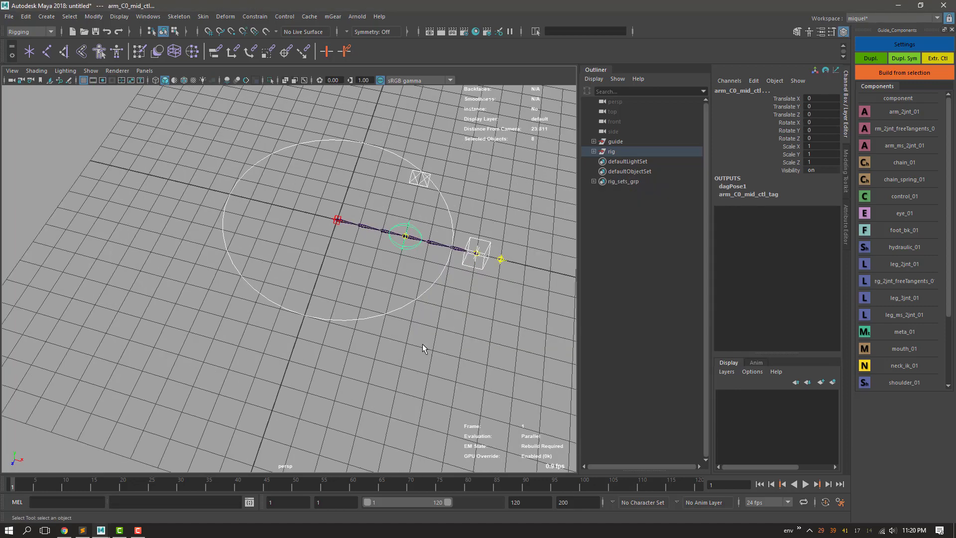
pyautogui.click(423, 284)
pyautogui.keyDown('alt'); pyautogui.moveTo(518, 351); pyautogui.dragTo(457, 358); pyautogui.keyUp('alt')
pyautogui.keyDown('alt'); pyautogui.moveTo(458, 358); pyautogui.dragTo(421, 339, button='middle'); pyautogui.keyUp('alt')
pyautogui.keyDown('alt'); pyautogui.moveTo(421, 340); pyautogui.dragTo(423, 339); pyautogui.keyUp('alt')
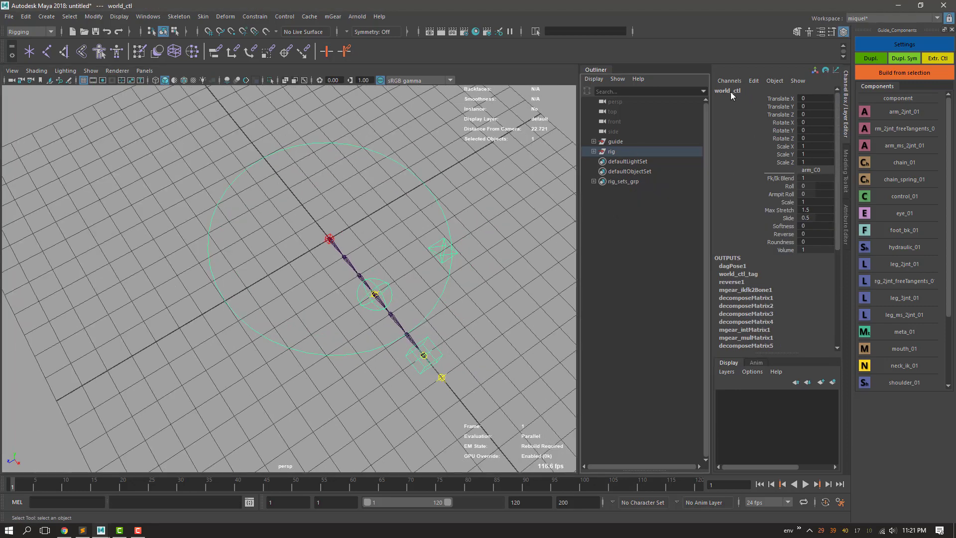
pyautogui.keyDown('alt'); pyautogui.moveTo(467, 245); pyautogui.dragTo(530, 249); pyautogui.keyUp('alt')
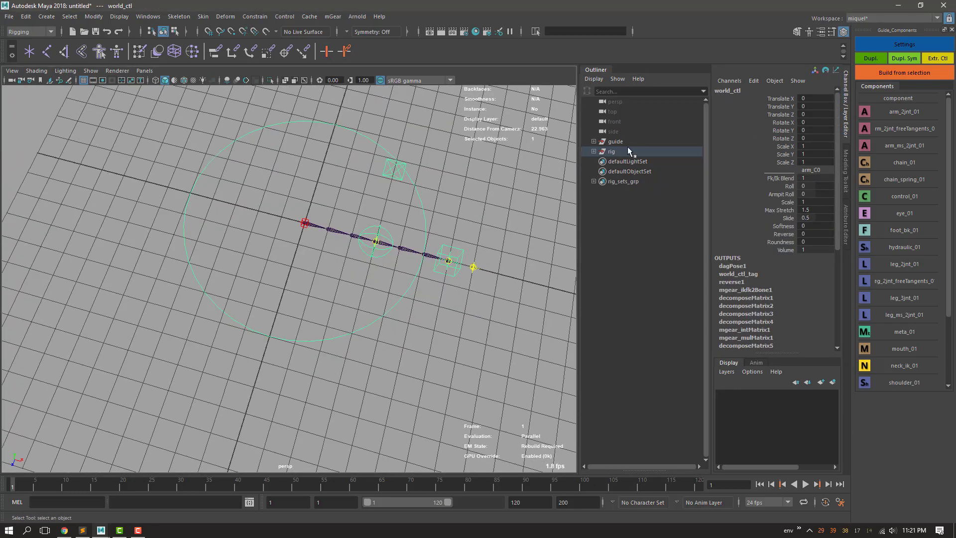
# Delete the rig built with the world control and start a new scene without saving
pyautogui.click(616, 153)
pyautogui.press('Delete')
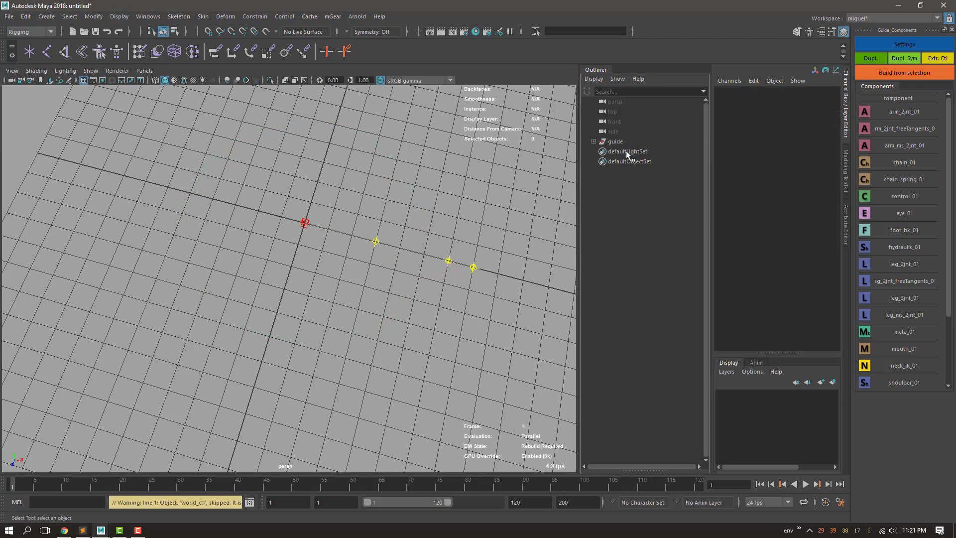
pyautogui.keyDown('alt'); pyautogui.moveTo(449, 263); pyautogui.dragTo(523, 209); pyautogui.keyUp('alt')
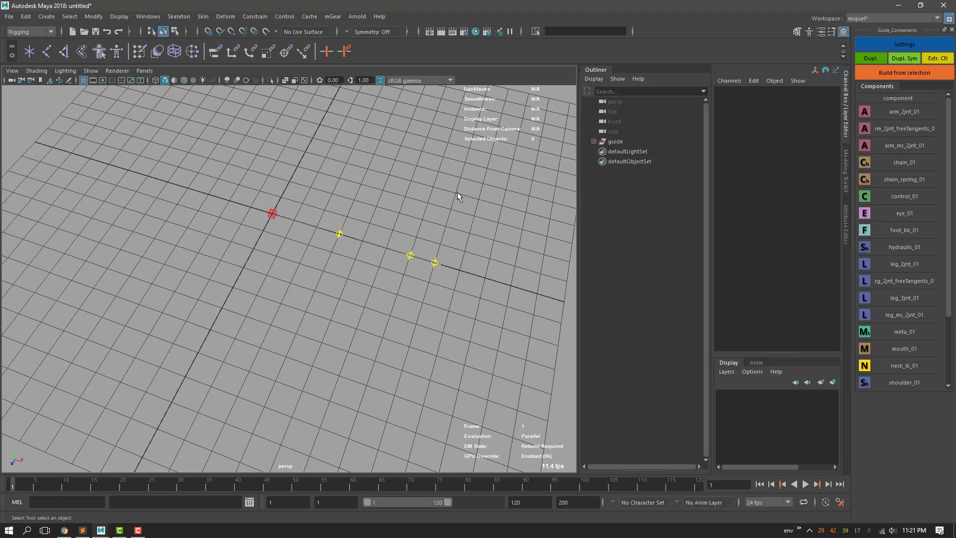
pyautogui.keyDown('alt'); pyautogui.moveTo(445, 295); pyautogui.dragTo(444, 287, button='middle'); pyautogui.keyUp('alt')
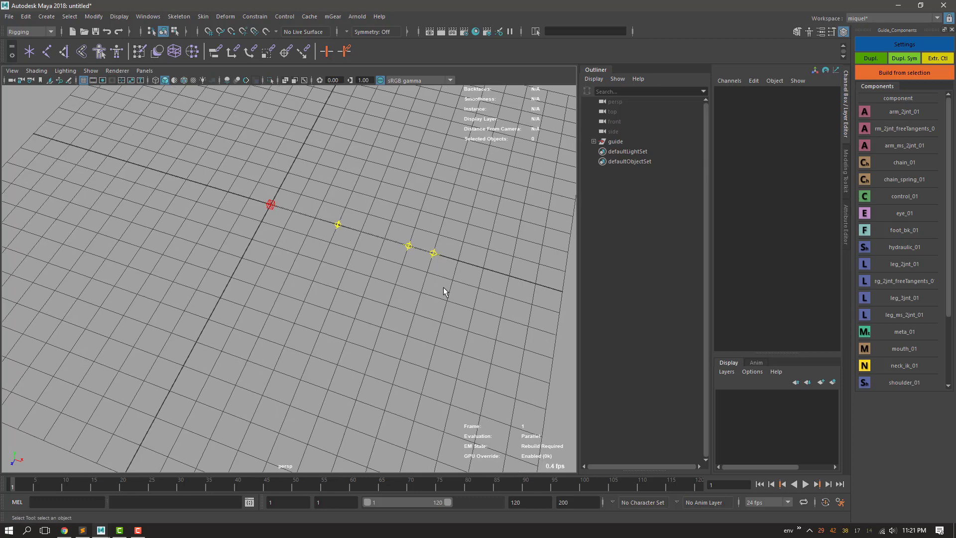
pyautogui.hotkey('ctrl', 'n')
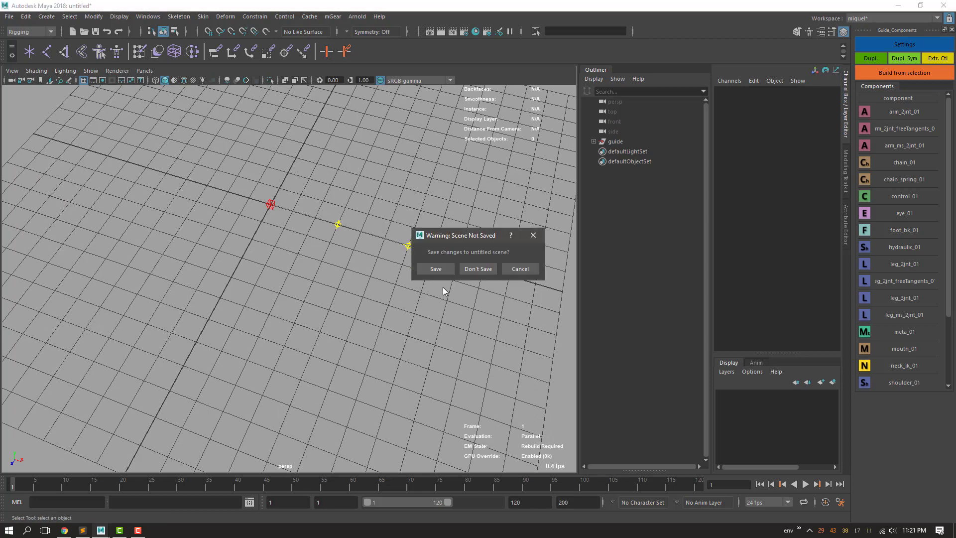
pyautogui.click(469, 270)
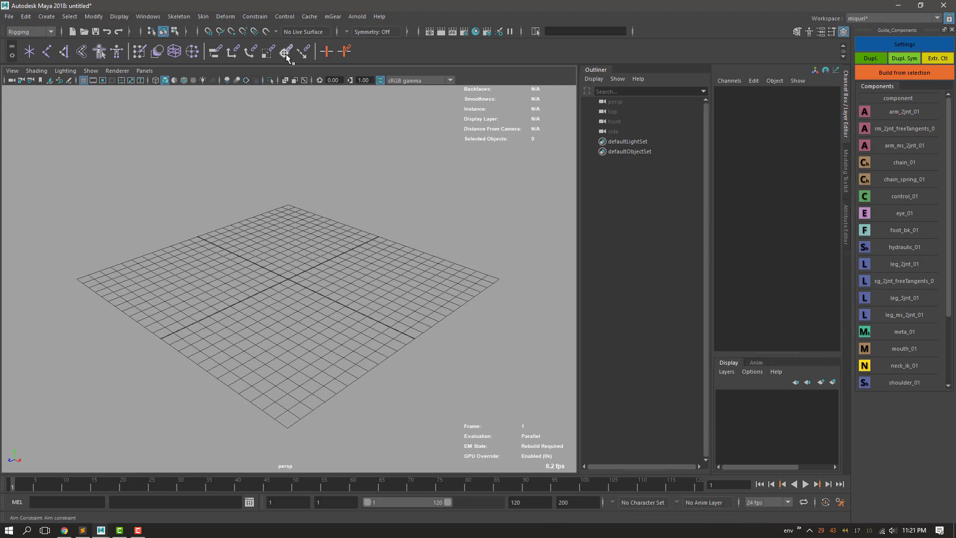
# Import Shifter's biped guide into the empty scene
pyautogui.click(332, 17)
pyautogui.moveTo(348, 36)
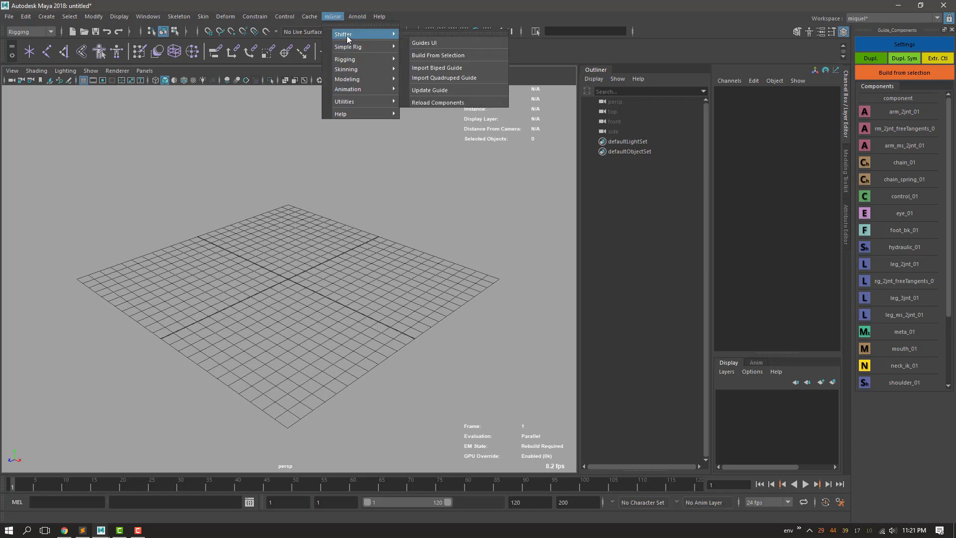
pyautogui.click(440, 70)
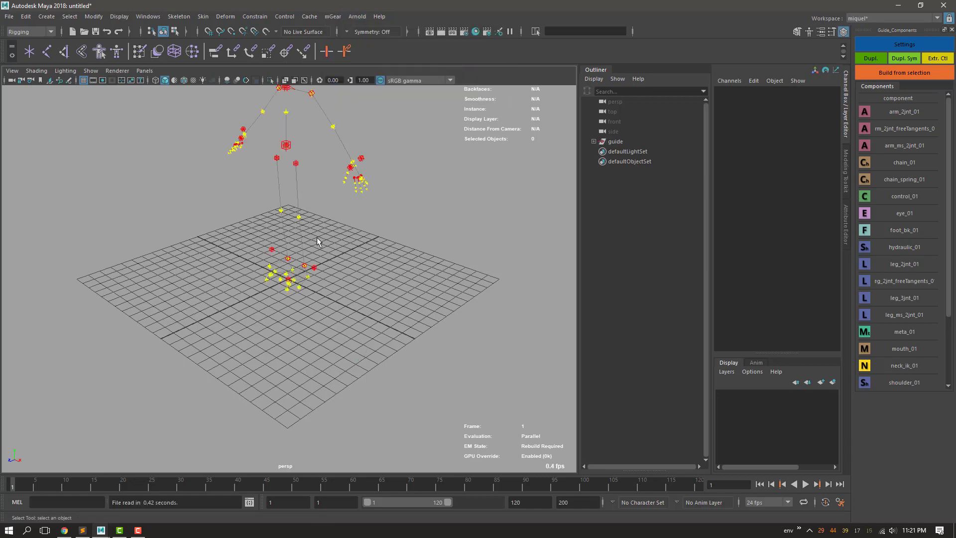
pyautogui.keyDown('alt'); pyautogui.moveTo(319, 240); pyautogui.dragTo(330, 309, button='middle'); pyautogui.keyUp('alt')
pyautogui.keyDown('alt'); pyautogui.moveTo(331, 310); pyautogui.dragTo(354, 303); pyautogui.keyUp('alt')
pyautogui.keyDown('alt'); pyautogui.moveTo(355, 303); pyautogui.dragTo(371, 299, button='right'); pyautogui.keyUp('alt')
pyautogui.keyDown('alt'); pyautogui.moveTo(371, 297); pyautogui.dragTo(530, 198, button='middle'); pyautogui.keyUp('alt')
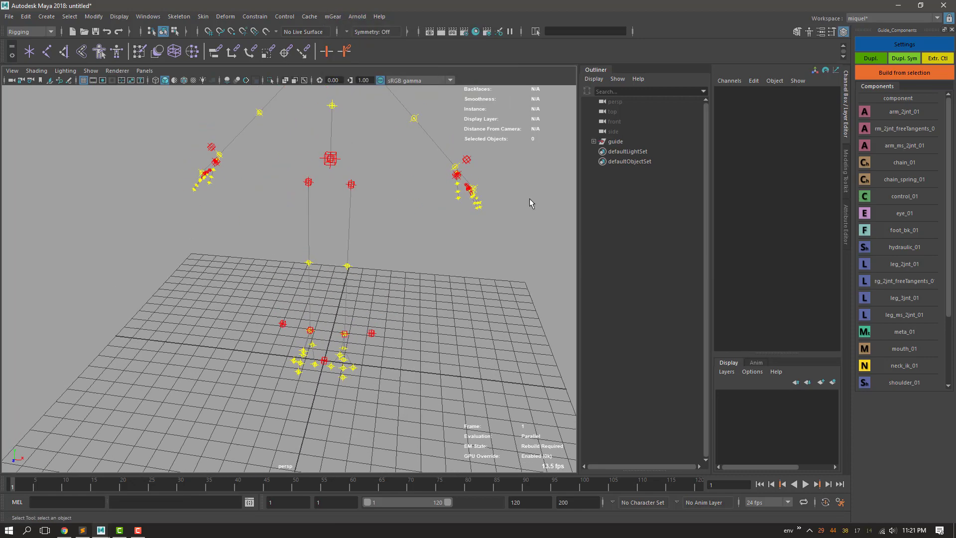
# Examine the biped guide's root settings, close them, and expand the guide hierarchy through global_C0_root
pyautogui.click(616, 142)
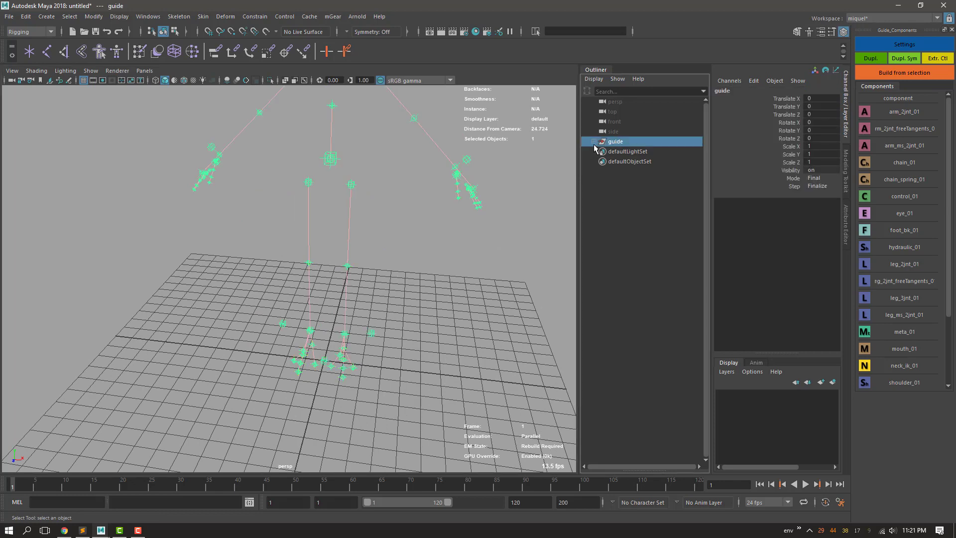
pyautogui.press('Return')
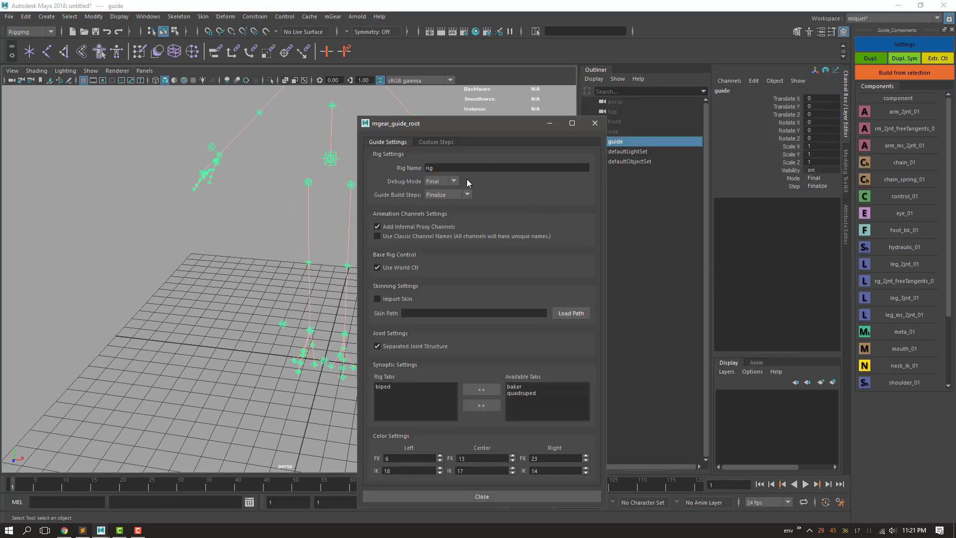
pyautogui.click(594, 123)
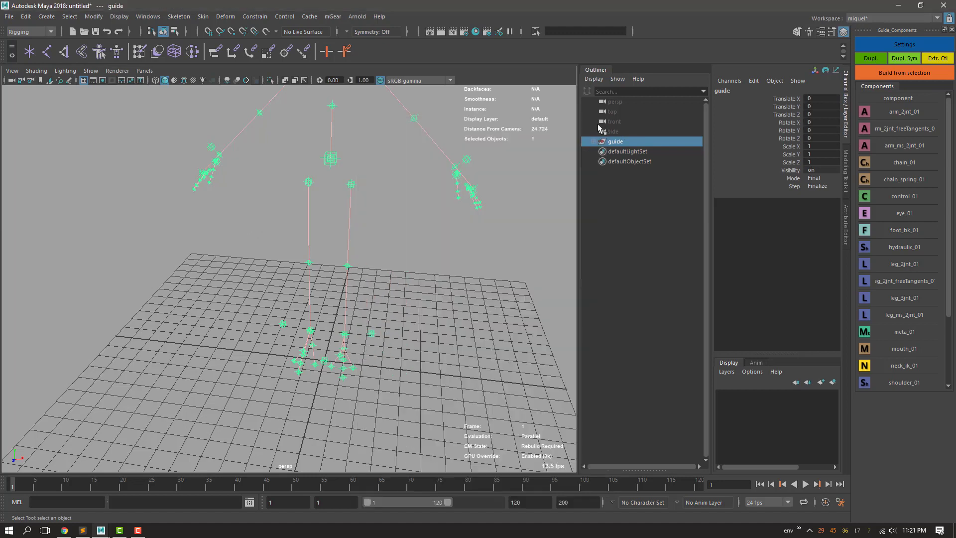
pyautogui.click(593, 142)
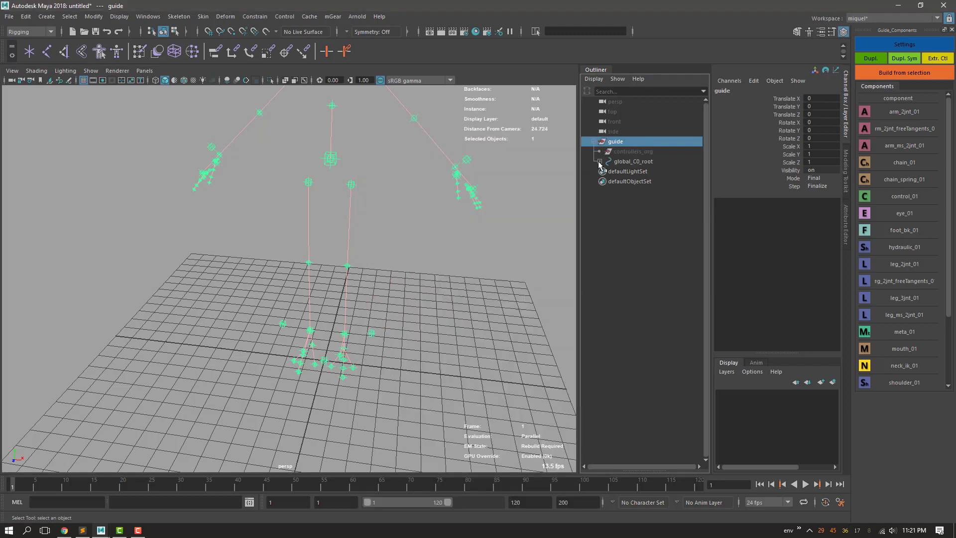
pyautogui.click(600, 161)
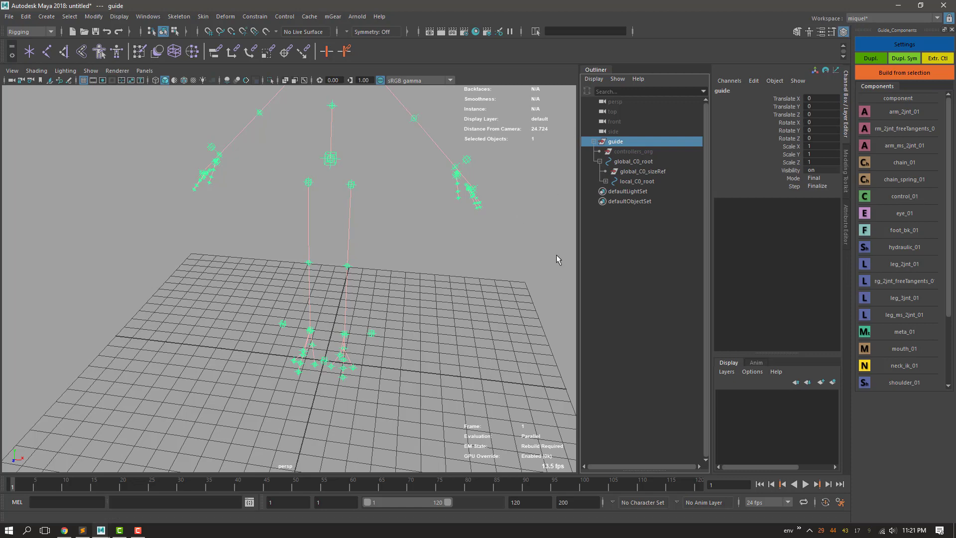
# Examine the left arm guide's component settings, checking global_C0_root in the IK Reference Array, and close them
pyautogui.scroll(-3, 523, 264)
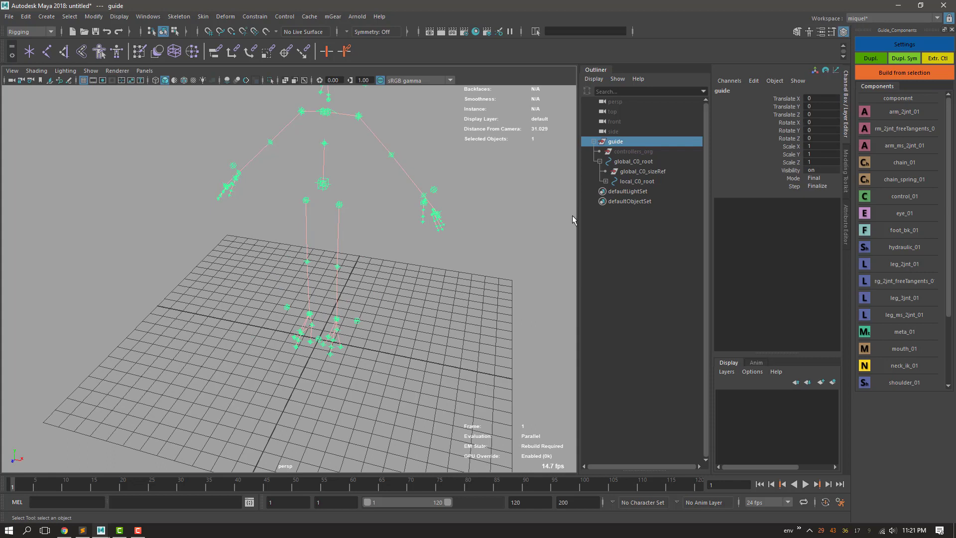
pyautogui.click(392, 156)
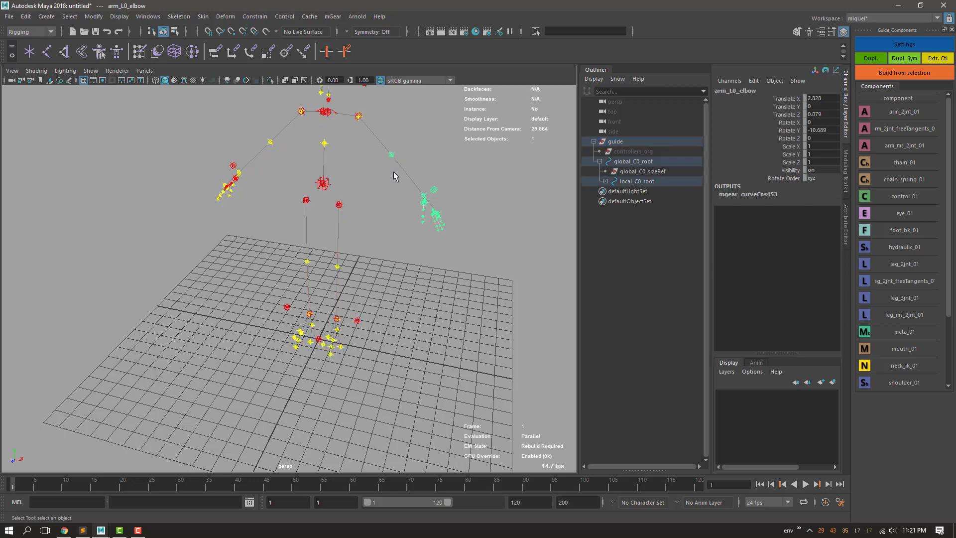
pyautogui.press('Return')
pyautogui.moveTo(467, 87); pyautogui.dragTo(534, 85)
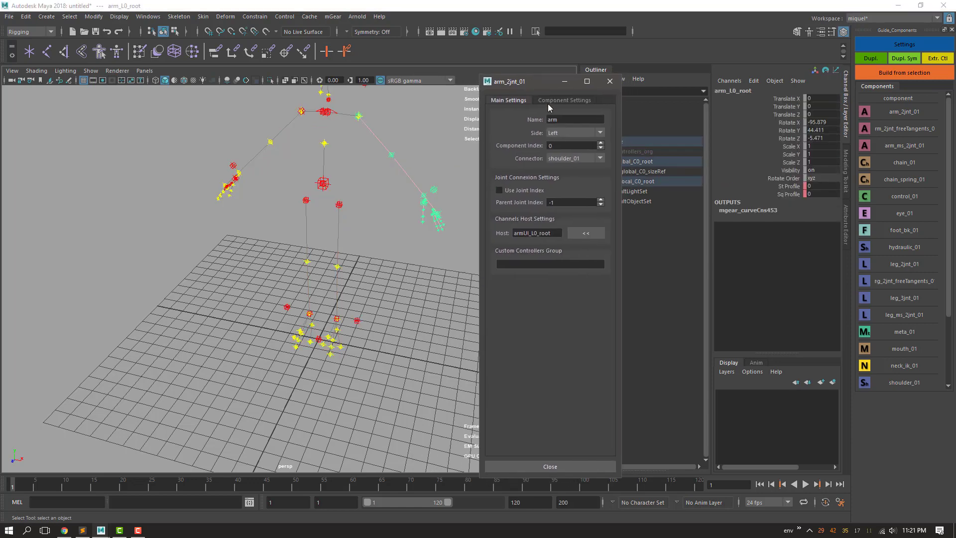
pyautogui.click(548, 103)
pyautogui.click(506, 257)
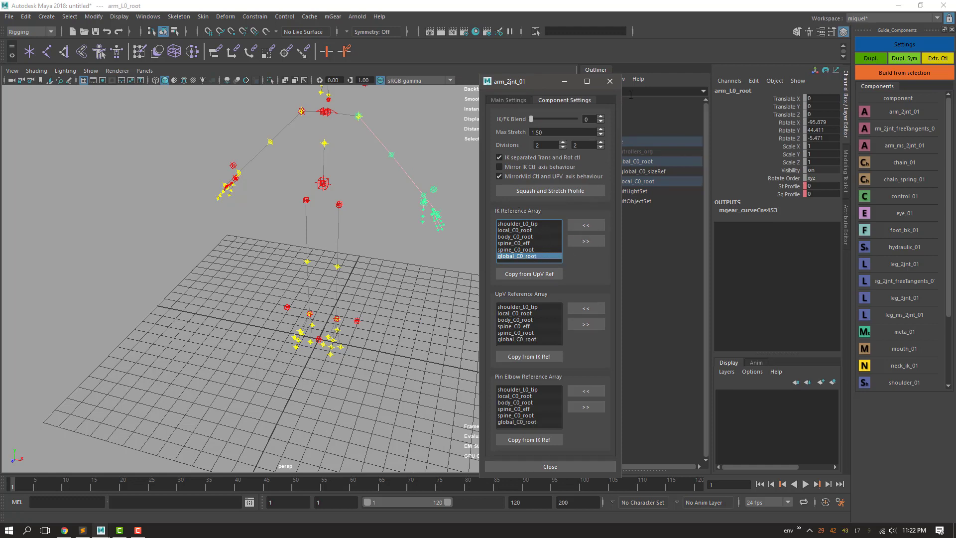
pyautogui.click(610, 81)
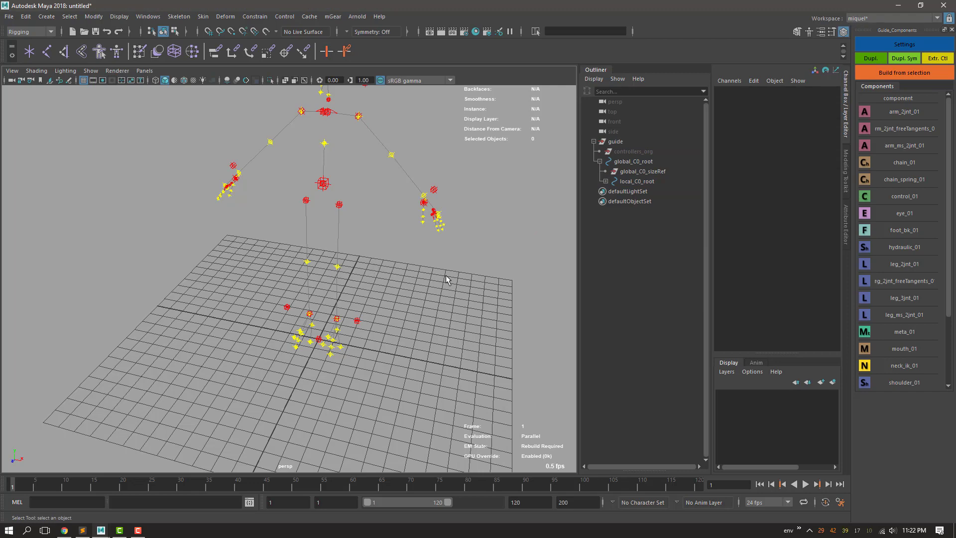
pyautogui.keyDown('alt'); pyautogui.moveTo(446, 279); pyautogui.dragTo(472, 291); pyautogui.keyUp('alt')
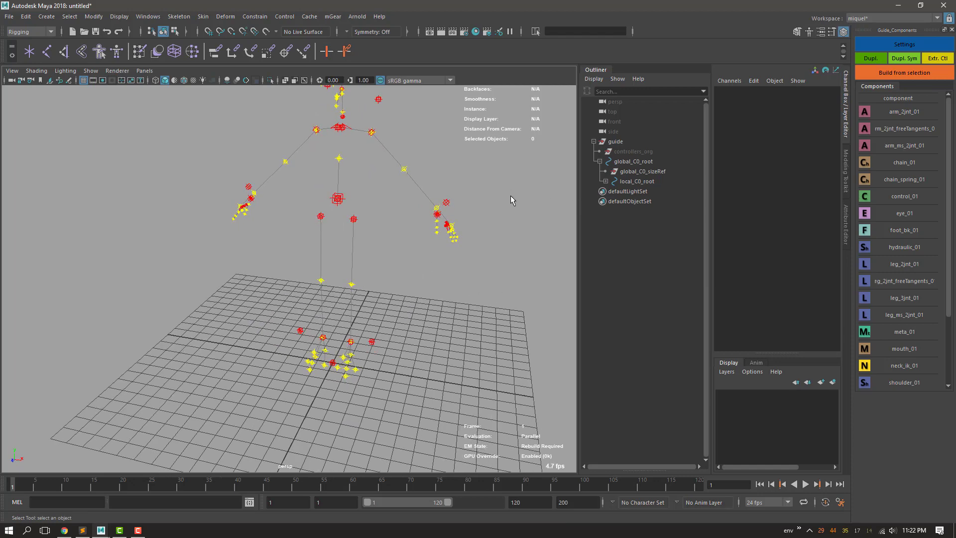
# Switch to the browser's mGear release log, highlight the Control_01 mirror behaviour entry, and return to Maya
pyautogui.hotkey('alt', 'Tab')
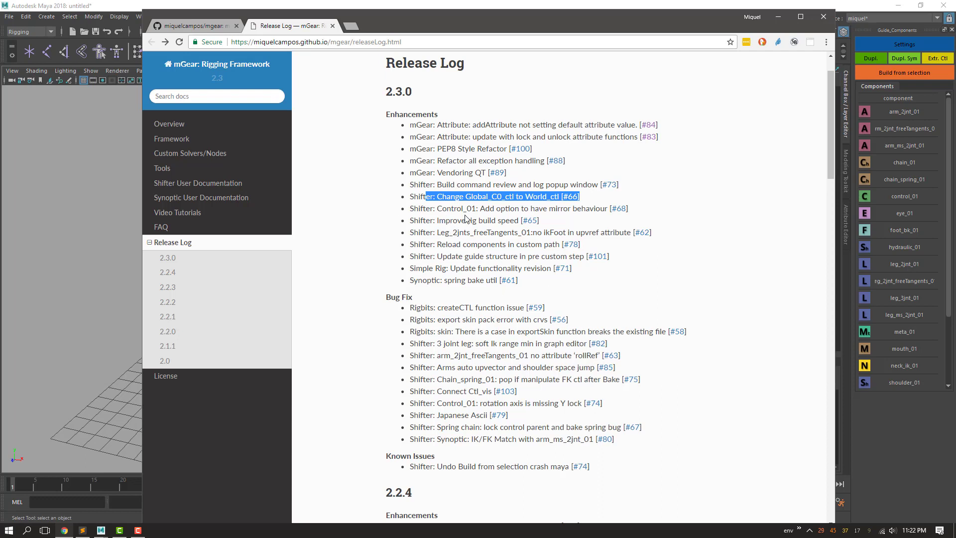
pyautogui.moveTo(441, 208); pyautogui.dragTo(476, 211)
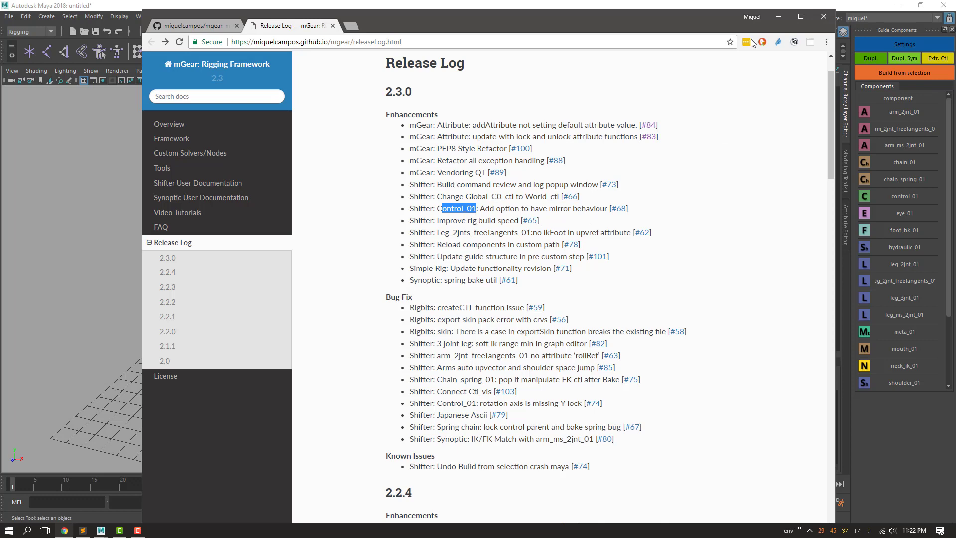
pyautogui.click(779, 17)
# Start a new scene without saving and add a control_01 guide component
pyautogui.keyDown('alt'); pyautogui.moveTo(441, 259); pyautogui.dragTo(379, 201); pyautogui.keyUp('alt')
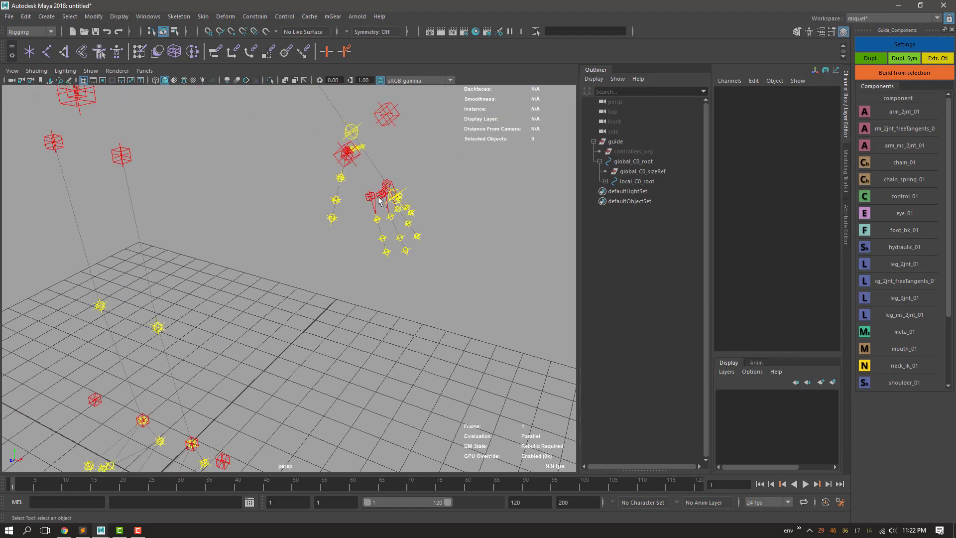
pyautogui.keyDown('alt'); pyautogui.moveTo(437, 141); pyautogui.dragTo(384, 150, button='right'); pyautogui.keyUp('alt')
pyautogui.keyDown('alt'); pyautogui.moveTo(353, 308); pyautogui.dragTo(316, 301, button='right'); pyautogui.keyUp('alt')
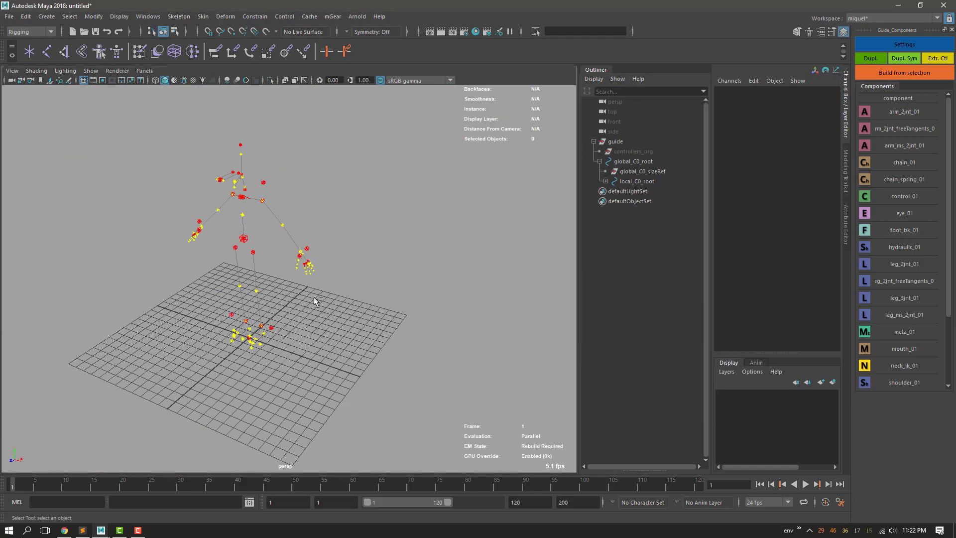
pyautogui.hotkey('ctrl', 'n')
pyautogui.click(467, 269)
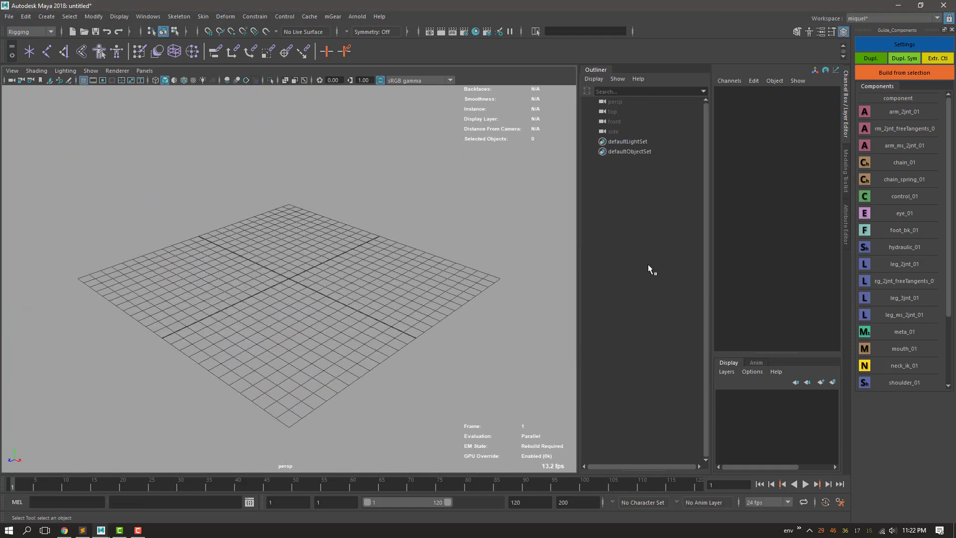
pyautogui.moveTo(867, 196); pyautogui.dragTo(353, 223)
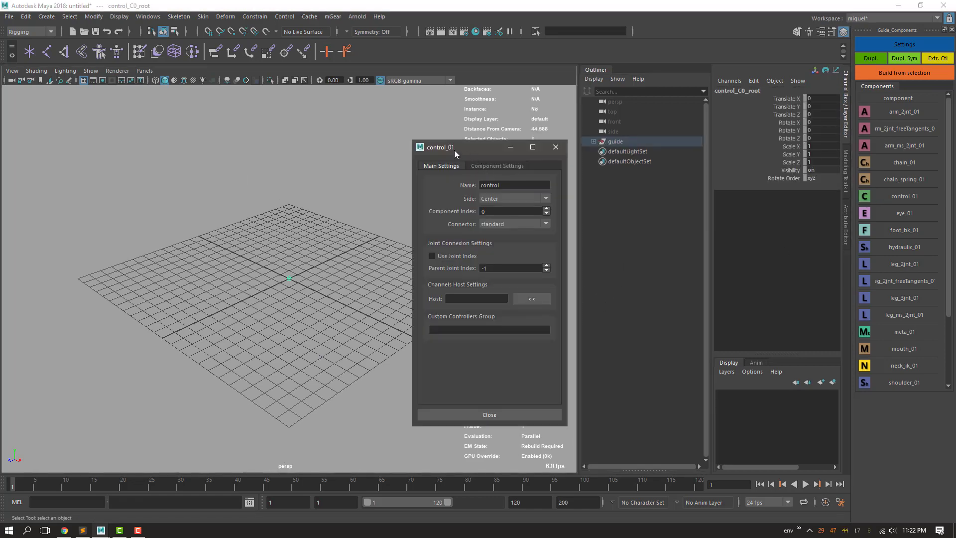
# Place the control guide at about X 2.302, Y 1.544, Z -0.832 and rotate it about -11.657 degrees around Z
pyautogui.moveTo(454, 150); pyautogui.dragTo(437, 133)
pyautogui.keyDown('alt'); pyautogui.moveTo(252, 267); pyautogui.dragTo(302, 272); pyautogui.keyUp('alt')
pyautogui.press('w')
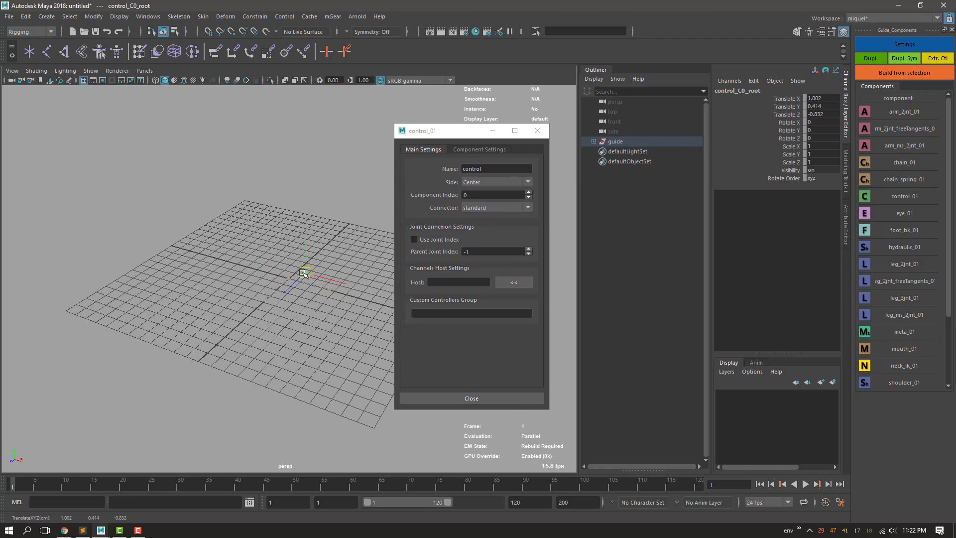
pyautogui.keyDown('alt'); pyautogui.moveTo(326, 286); pyautogui.dragTo(277, 286, button='middle'); pyautogui.keyUp('alt')
pyautogui.keyDown('alt'); pyautogui.moveTo(277, 285); pyautogui.dragTo(289, 286); pyautogui.keyUp('alt')
pyautogui.keyDown('alt'); pyautogui.moveTo(289, 286); pyautogui.dragTo(310, 288, button='right'); pyautogui.keyUp('alt')
pyautogui.press('e')
pyautogui.moveTo(272, 250); pyautogui.dragTo(276, 260)
pyautogui.keyDown('alt'); pyautogui.moveTo(277, 260); pyautogui.dragTo(307, 238, button='middle'); pyautogui.keyUp('alt')
pyautogui.press('w')
pyautogui.moveTo(315, 232); pyautogui.dragTo(339, 212)
pyautogui.press('q')
pyautogui.keyDown('alt'); pyautogui.moveTo(336, 266); pyautogui.dragTo(307, 287, button='middle'); pyautogui.keyUp('alt')
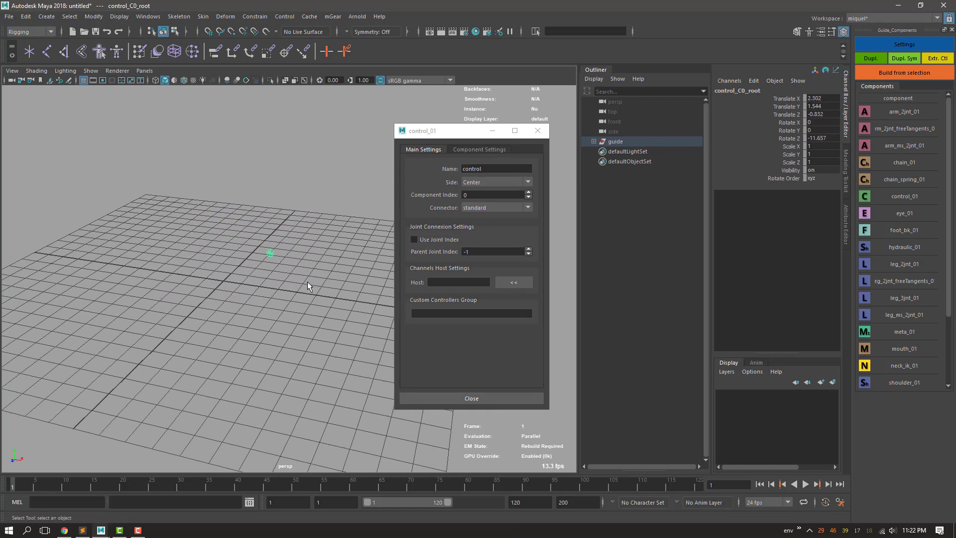
pyautogui.moveTo(308, 283)
pyautogui.keyDown('alt'); pyautogui.mouseDown()
pyautogui.moveTo(271, 256)
pyautogui.moveTo(302, 287)
pyautogui.mouseUp(); pyautogui.keyUp('alt')
# Turn off World Space Orientation Align in the control's component settings, keeping Mirror Behaviour L and R enabled
pyautogui.moveTo(458, 133); pyautogui.dragTo(437, 104)
pyautogui.scroll(2, 309, 250)
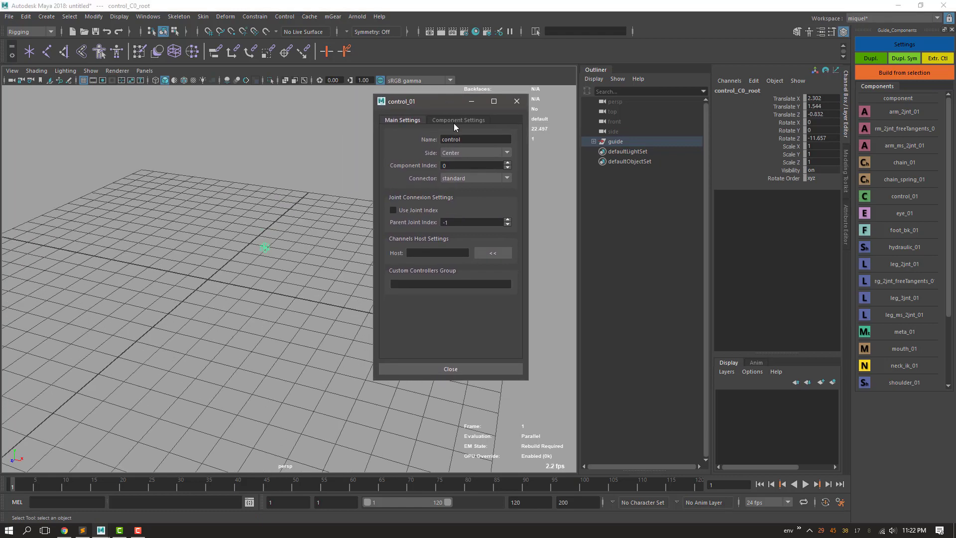
pyautogui.click(457, 121)
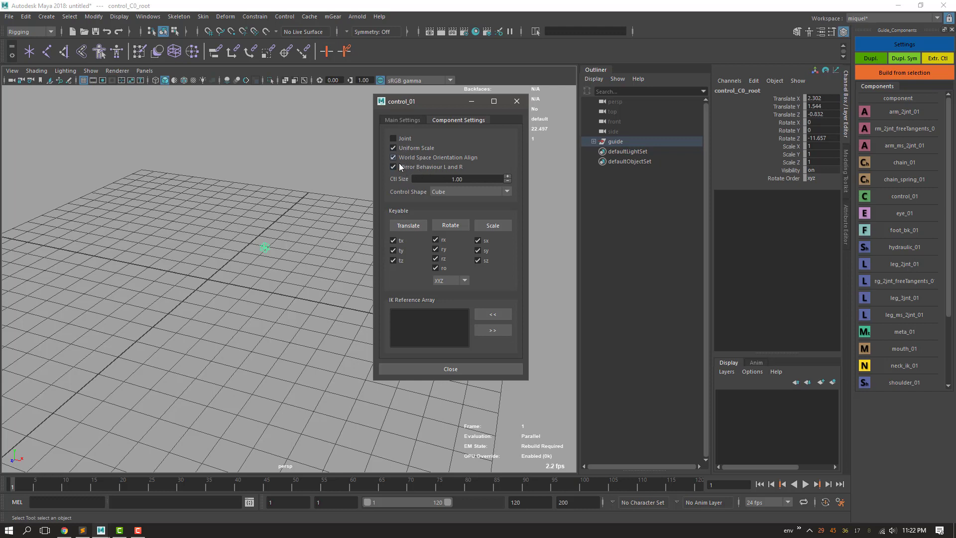
pyautogui.moveTo(394, 167)
pyautogui.keyDown('alt'); pyautogui.moveTo(305, 333); pyautogui.dragTo(122, 338); pyautogui.keyUp('alt')
pyautogui.keyDown('alt'); pyautogui.moveTo(246, 269); pyautogui.dragTo(260, 287); pyautogui.keyUp('alt')
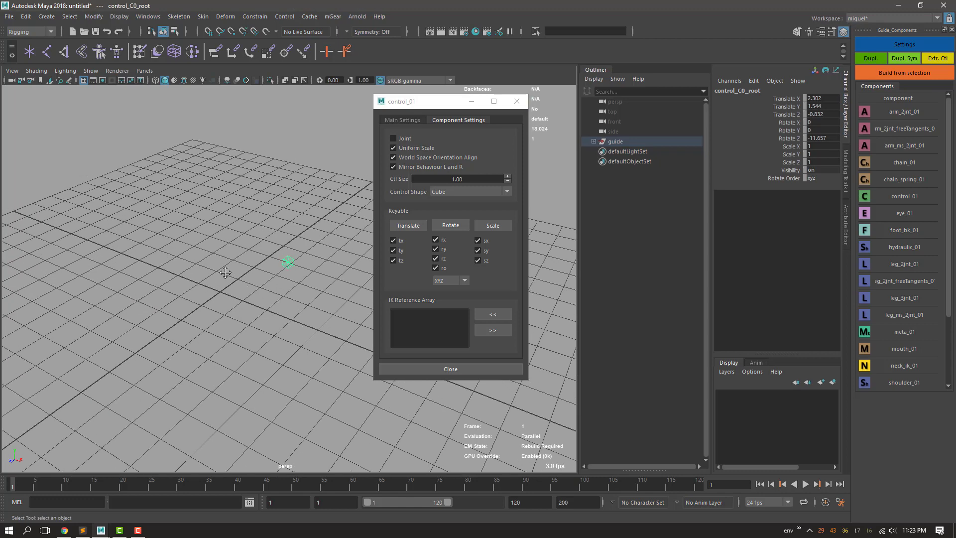
pyautogui.keyDown('alt'); pyautogui.moveTo(225, 273); pyautogui.dragTo(305, 282, button='middle'); pyautogui.keyUp('alt')
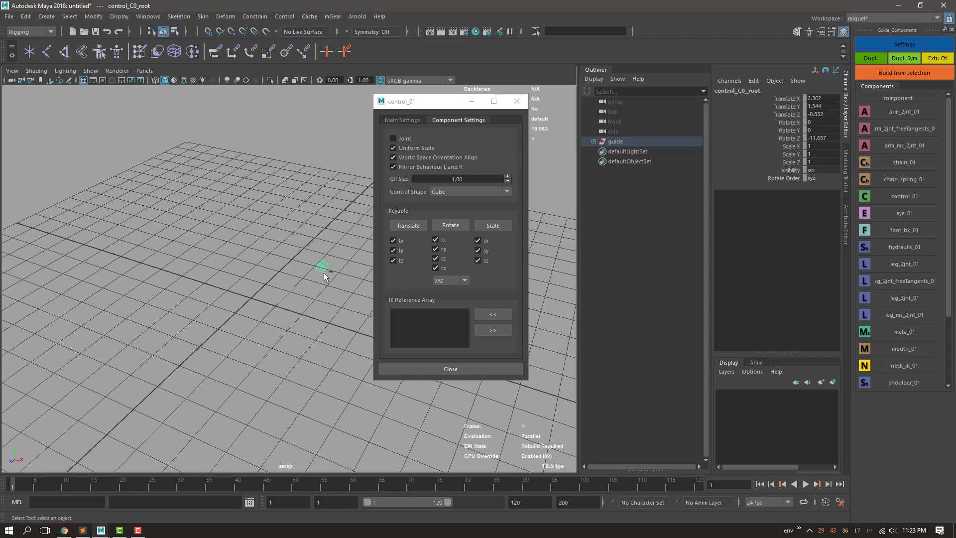
pyautogui.keyDown('alt'); pyautogui.moveTo(314, 273); pyautogui.dragTo(310, 319); pyautogui.keyUp('alt')
pyautogui.moveTo(420, 102); pyautogui.dragTo(462, 99)
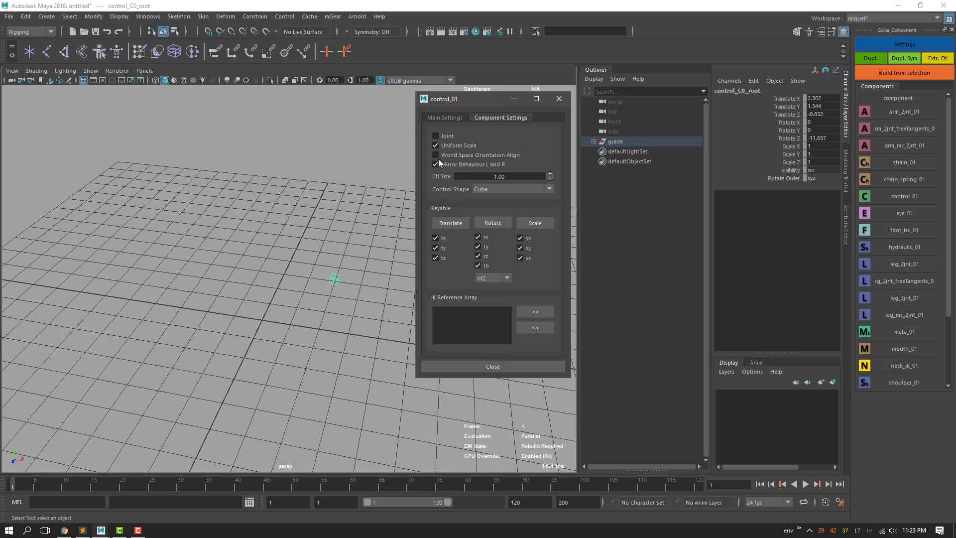
pyautogui.keyDown('alt'); pyautogui.moveTo(346, 303); pyautogui.dragTo(347, 300); pyautogui.keyUp('alt')
# Set the control guide's side to Left and duplicate it symmetrically to the other side
pyautogui.click(451, 116)
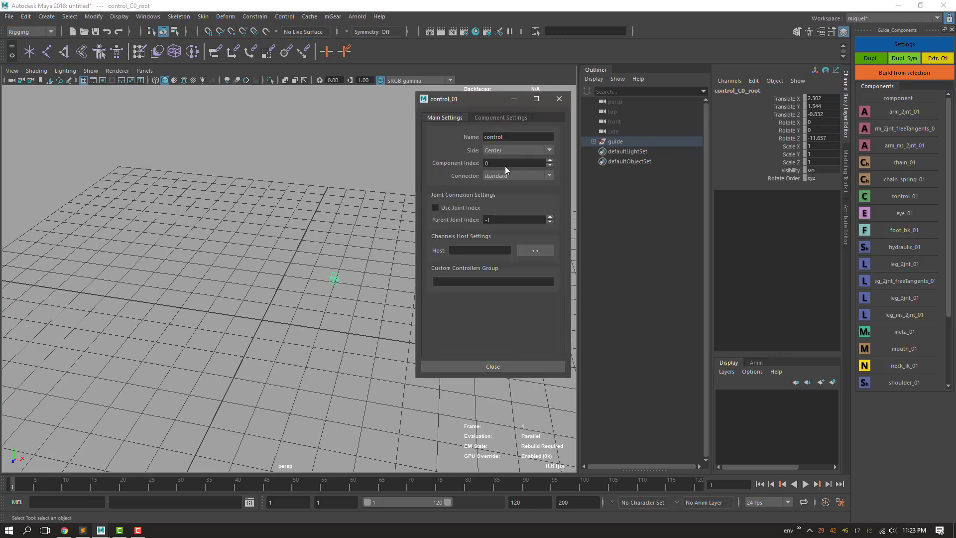
pyautogui.click(515, 151)
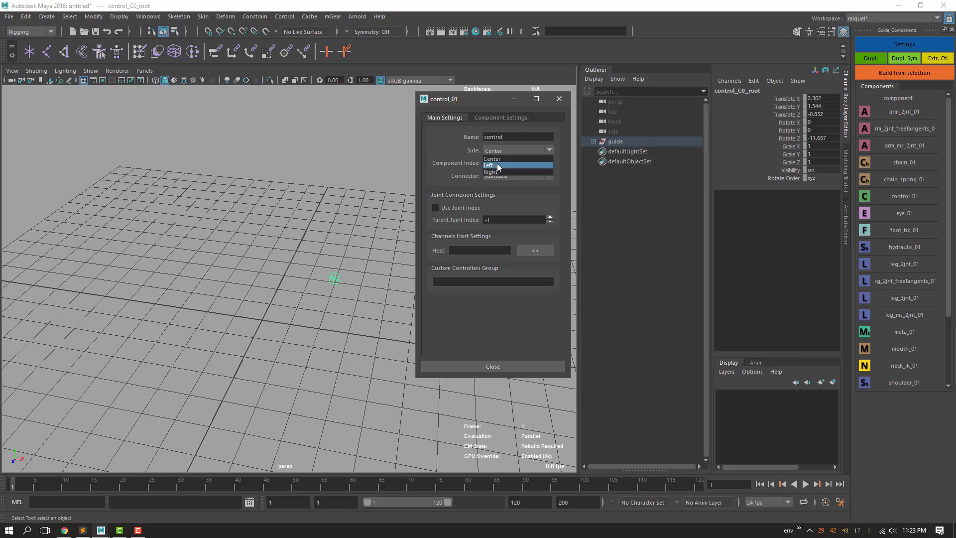
pyautogui.click(498, 166)
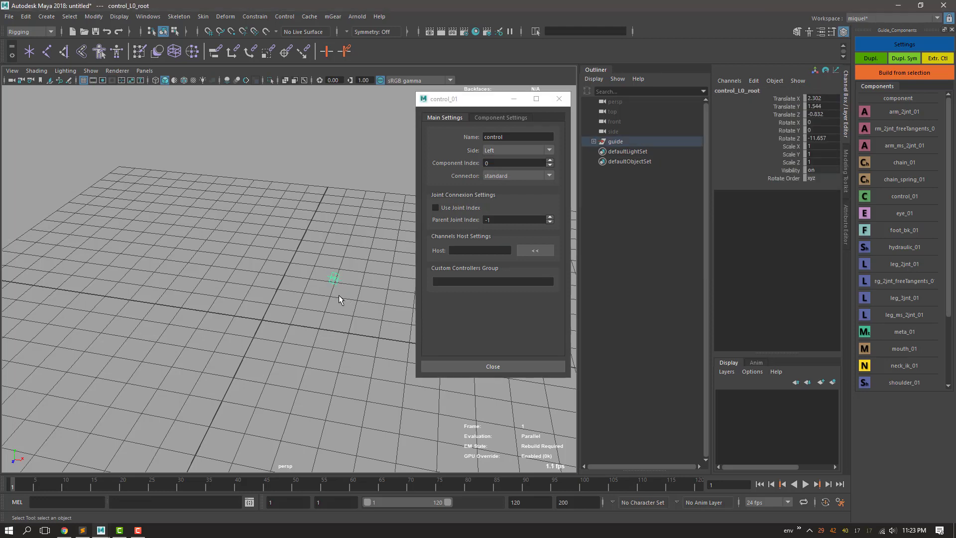
pyautogui.hotkey('ctrl', 'shift', 'd')
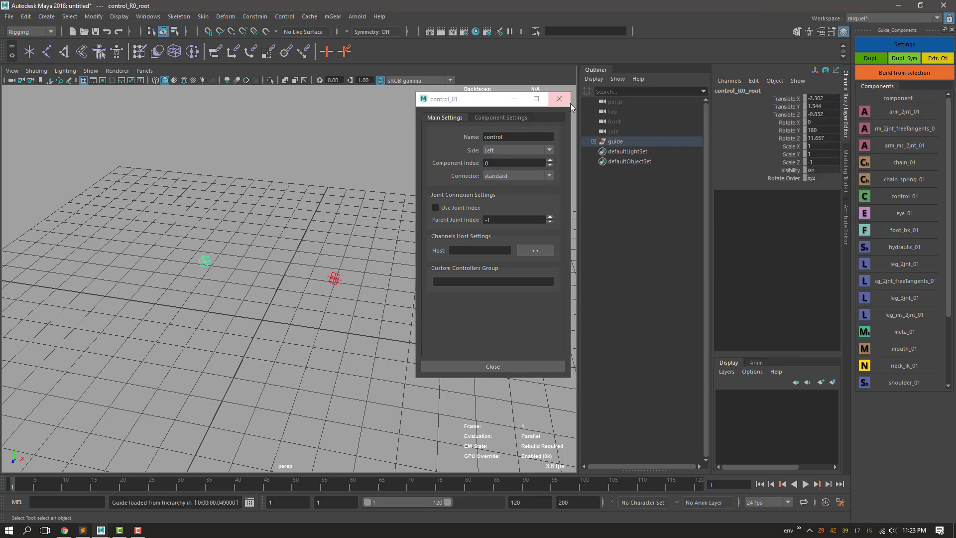
# Build the rig from the whole guide
pyautogui.click(613, 142)
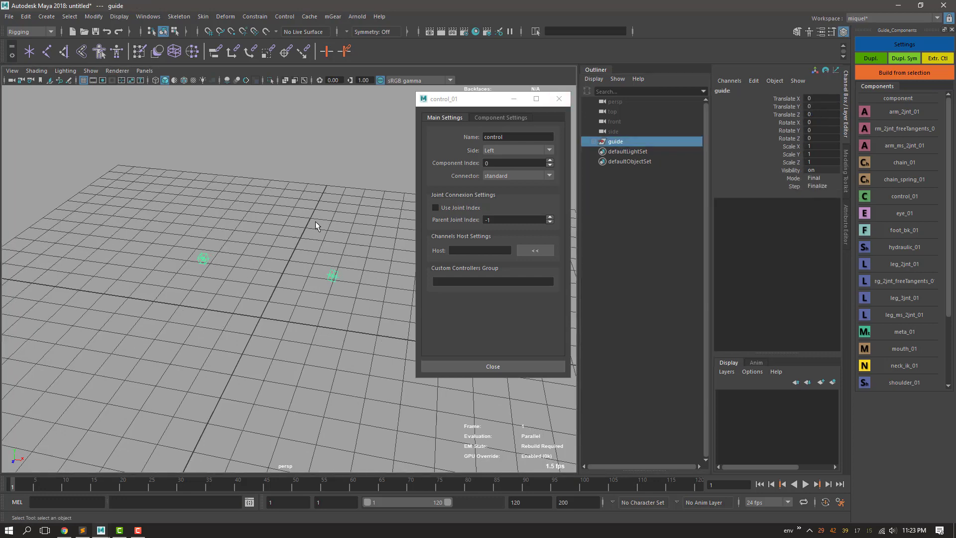
pyautogui.hotkey('ctrl', 'b')
pyautogui.click(711, 182)
pyautogui.keyDown('alt'); pyautogui.moveTo(290, 359); pyautogui.dragTo(319, 295); pyautogui.keyUp('alt')
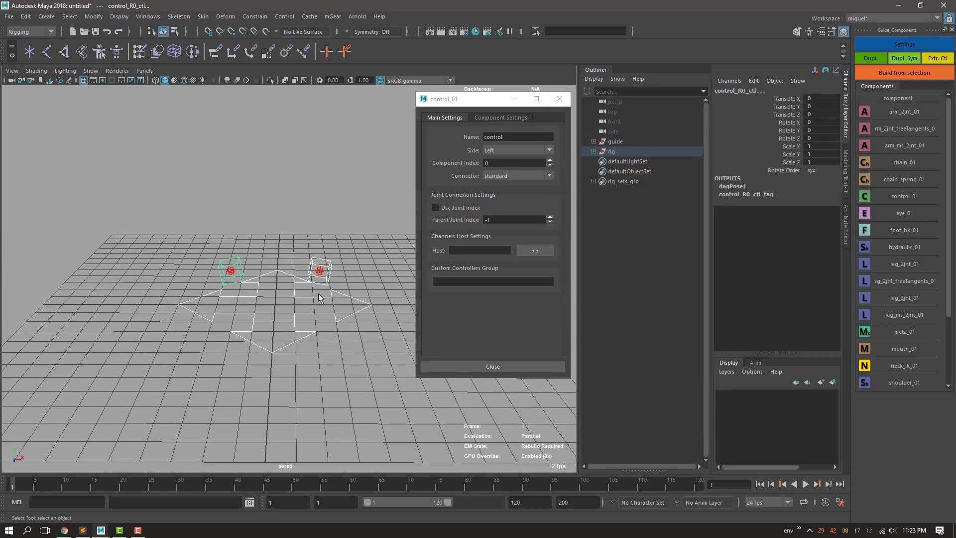
# Select both cube controls, move them together to about X 0.547, Y 1.092, Z 1.114, and rotate them about -30.55 degrees around Y
pyautogui.click(333, 270)
pyautogui.click(328, 272)
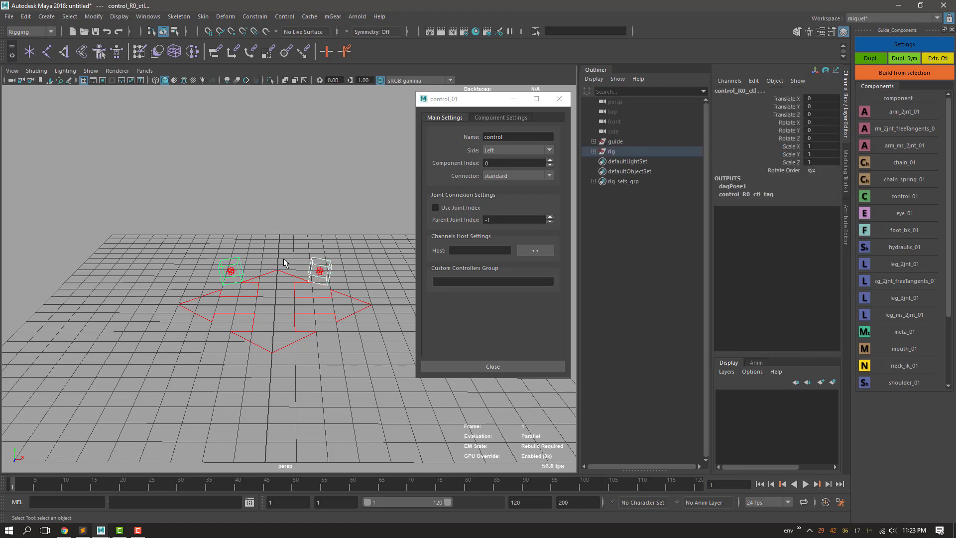
pyautogui.press('w')
pyautogui.moveTo(262, 250)
pyautogui.mouseDown()
pyautogui.moveTo(236, 240)
pyautogui.moveTo(260, 250)
pyautogui.mouseUp()
pyautogui.moveTo(190, 247); pyautogui.dragTo(203, 202)
pyautogui.keyDown('alt'); pyautogui.moveTo(211, 235); pyautogui.dragTo(222, 295); pyautogui.keyUp('alt')
pyautogui.moveTo(220, 225); pyautogui.dragTo(218, 246)
pyautogui.press('e')
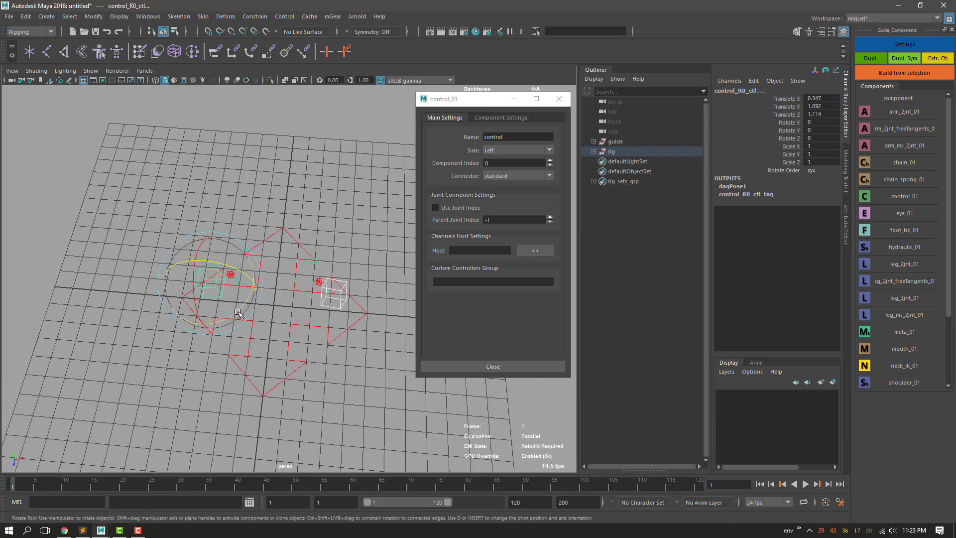
pyautogui.moveTo(235, 309); pyautogui.dragTo(216, 314)
# Inspect the mirrored pose of the two cube controls from several angles and select the right control
pyautogui.scroll(5, 264, 344)
pyautogui.keyDown('alt'); pyautogui.moveTo(267, 339); pyautogui.dragTo(73, 223); pyautogui.keyUp('alt')
pyautogui.click(184, 256)
pyautogui.click(160, 257)
pyautogui.click(123, 232)
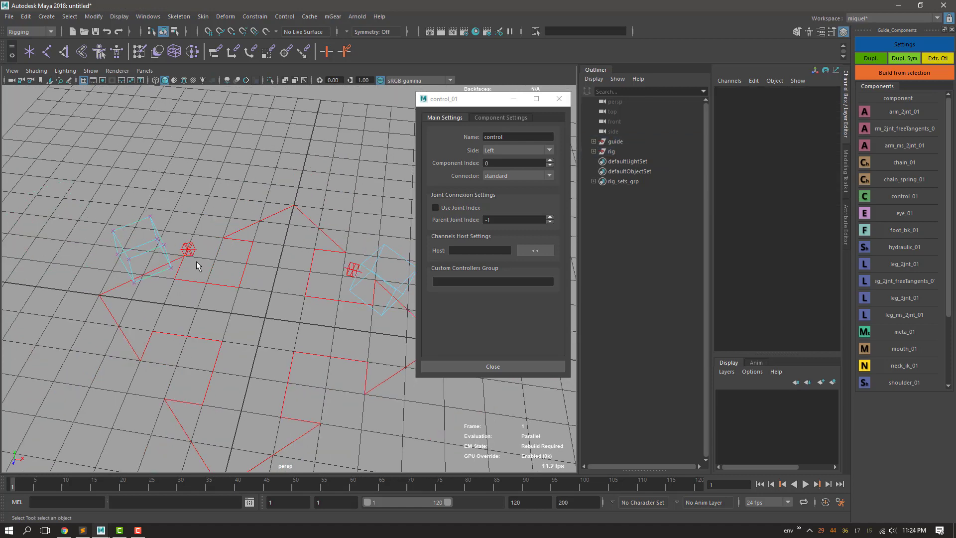
pyautogui.keyDown('alt'); pyautogui.moveTo(218, 350); pyautogui.dragTo(226, 282); pyautogui.keyUp('alt')
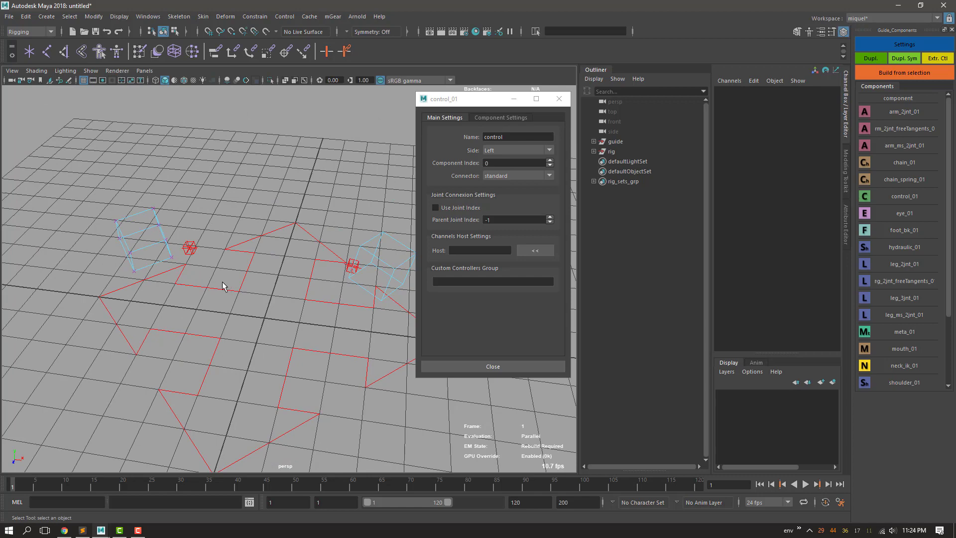
pyautogui.press('F8')
pyautogui.press('F8')
pyautogui.keyDown('alt'); pyautogui.moveTo(172, 264); pyautogui.dragTo(308, 345); pyautogui.keyUp('alt')
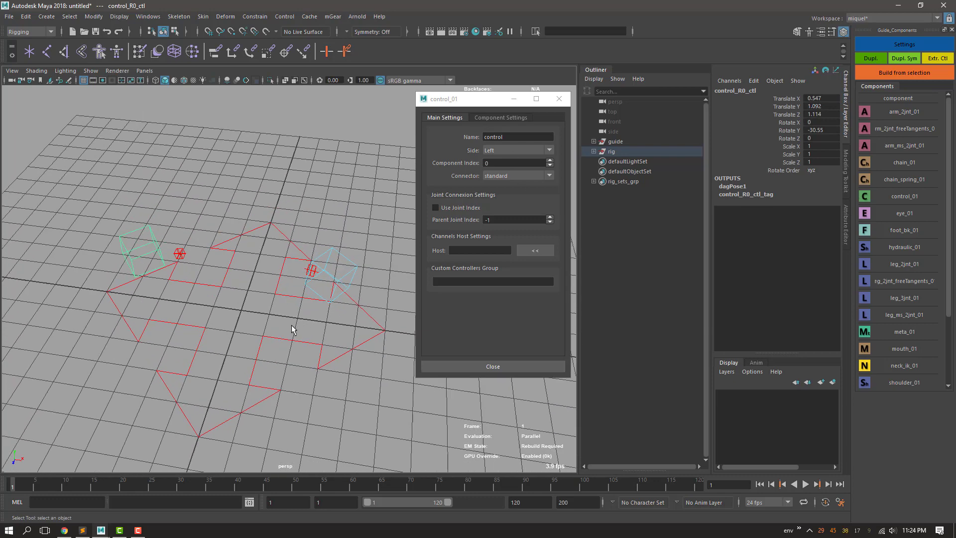
# Switch to the release log in the browser, highlight the rig build speed entry, and return to Maya
pyautogui.hotkey('alt', 'Tab')
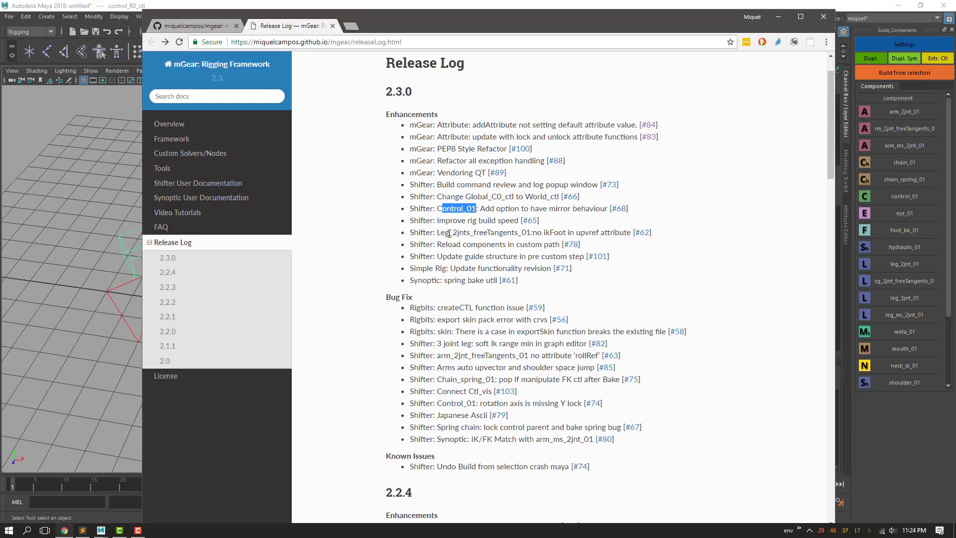
pyautogui.moveTo(411, 220); pyautogui.dragTo(537, 221)
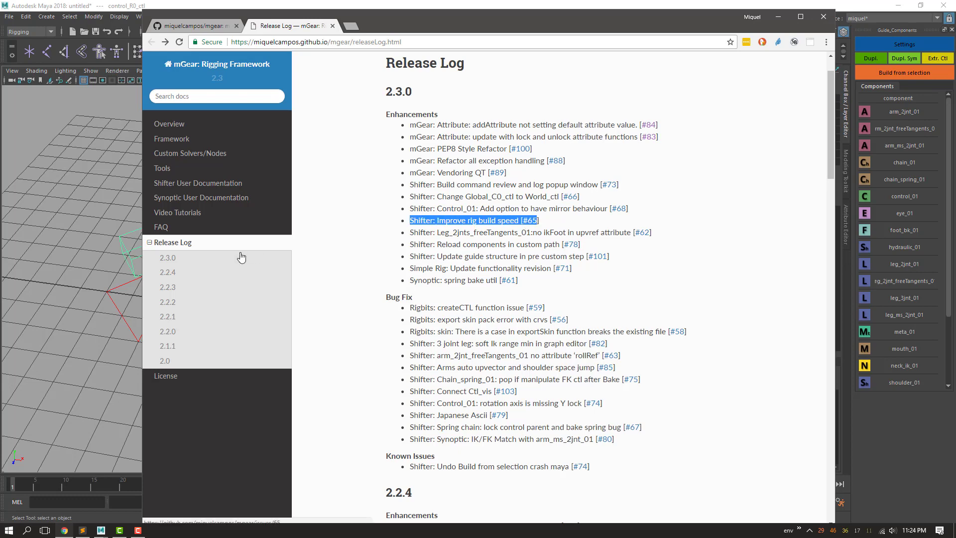
pyautogui.click(11, 333)
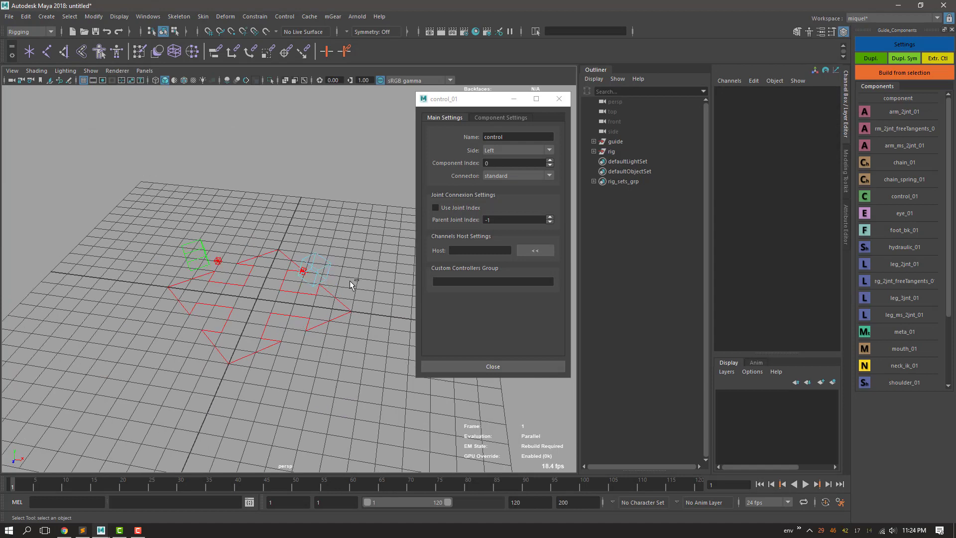
# Start a new scene without saving and add an arm_2jnt_01 guide component
pyautogui.hotkey('ctrl', 'n')
pyautogui.click(477, 271)
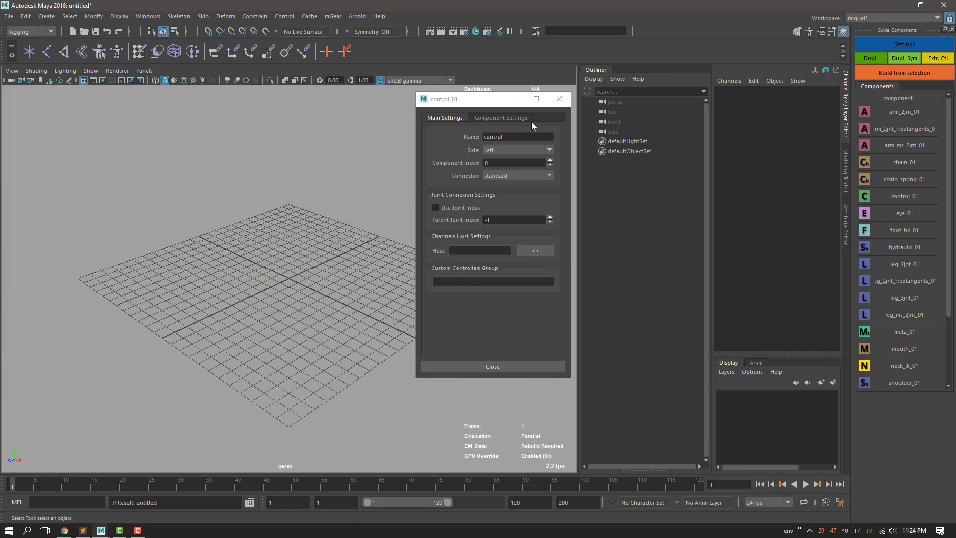
pyautogui.doubleClick(868, 113)
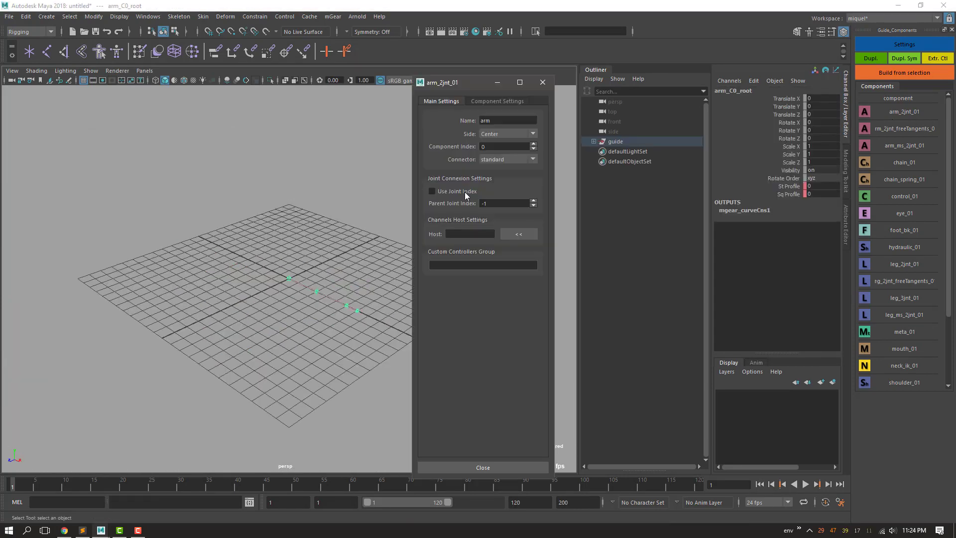
# Close the arm_2jnt_01 settings, build the rig from the guide root, review the Shifter Build Log and close it
pyautogui.click(539, 84)
pyautogui.click(617, 143)
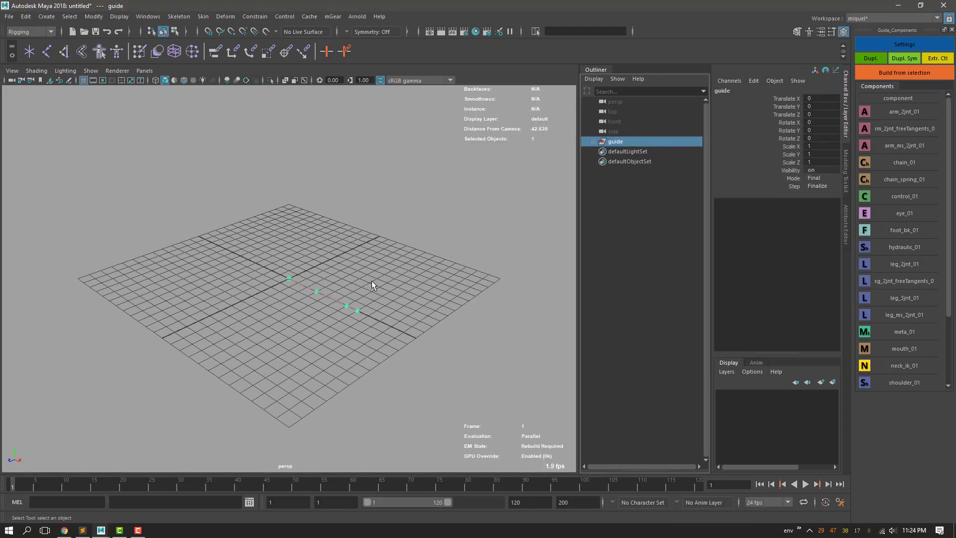
pyautogui.hotkey('ctrl', 'b')
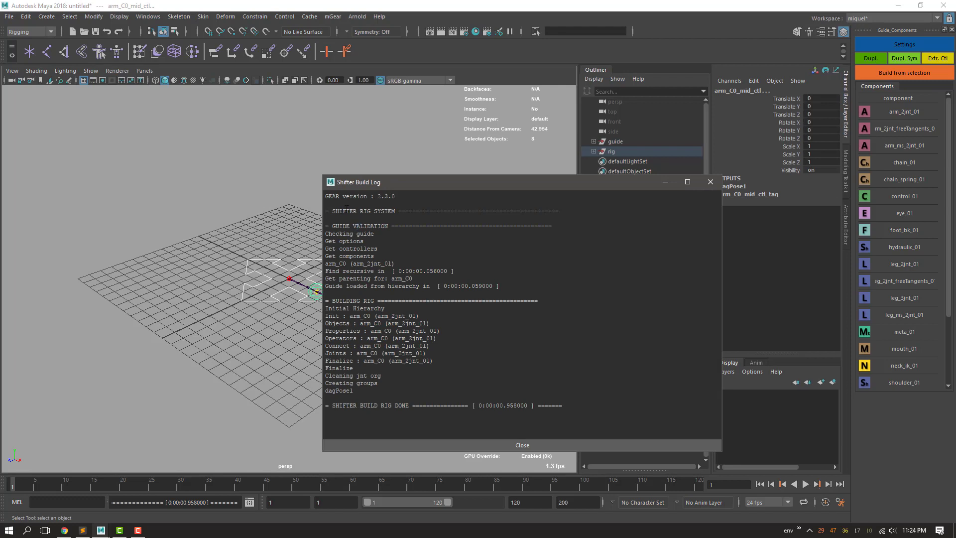
pyautogui.moveTo(499, 285); pyautogui.dragTo(438, 286)
pyautogui.click(448, 268)
pyautogui.click(711, 182)
pyautogui.click(384, 282)
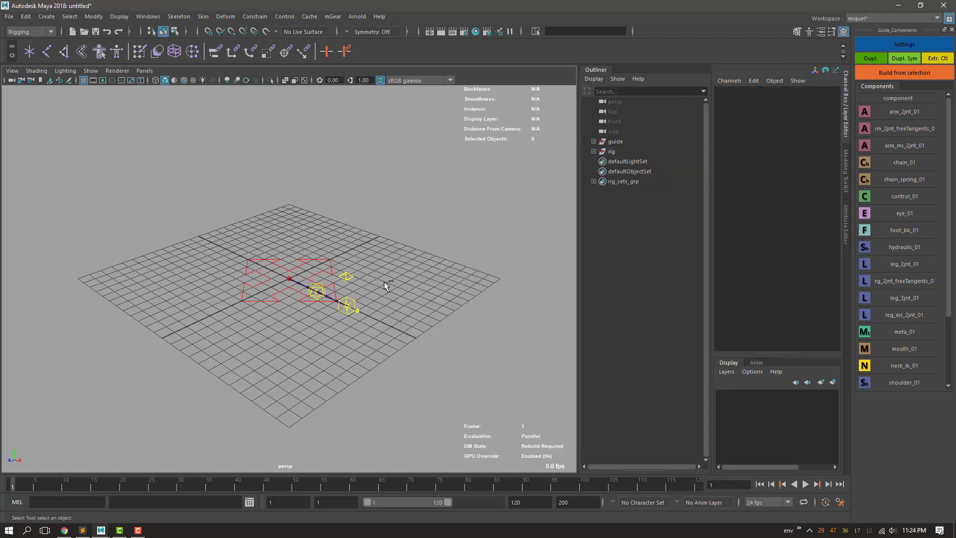
# Start a new scene without saving and import mGear's biped guide
pyautogui.hotkey('ctrl', 'n')
pyautogui.click(481, 269)
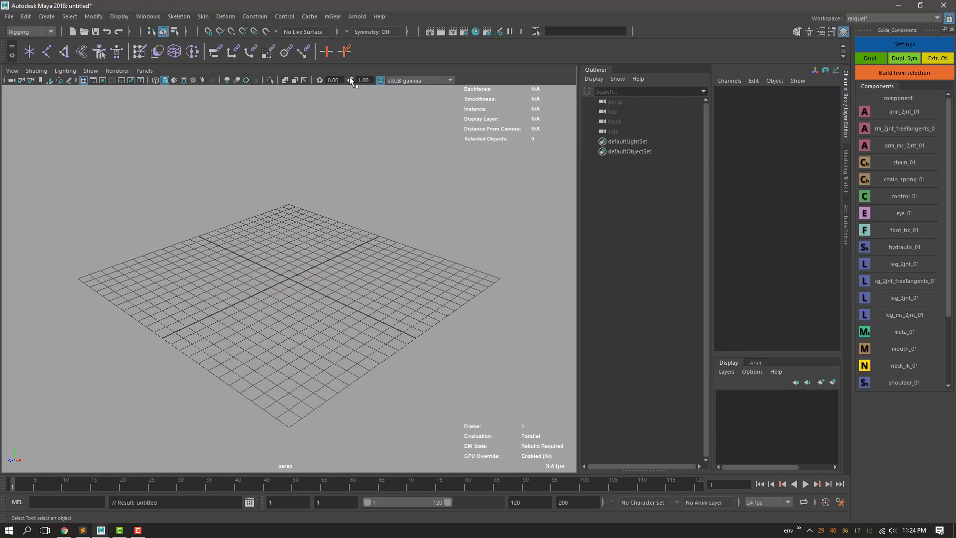
pyautogui.click(333, 17)
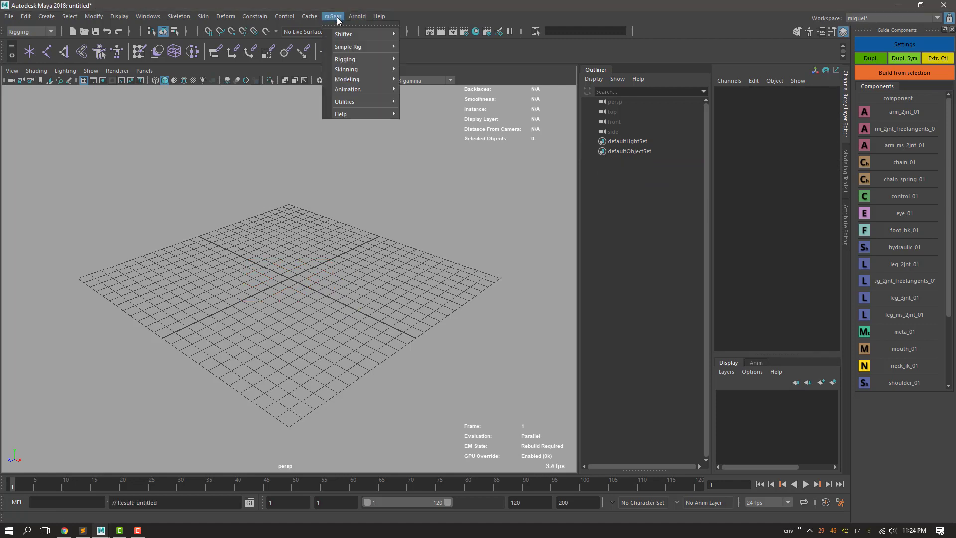
pyautogui.moveTo(340, 35)
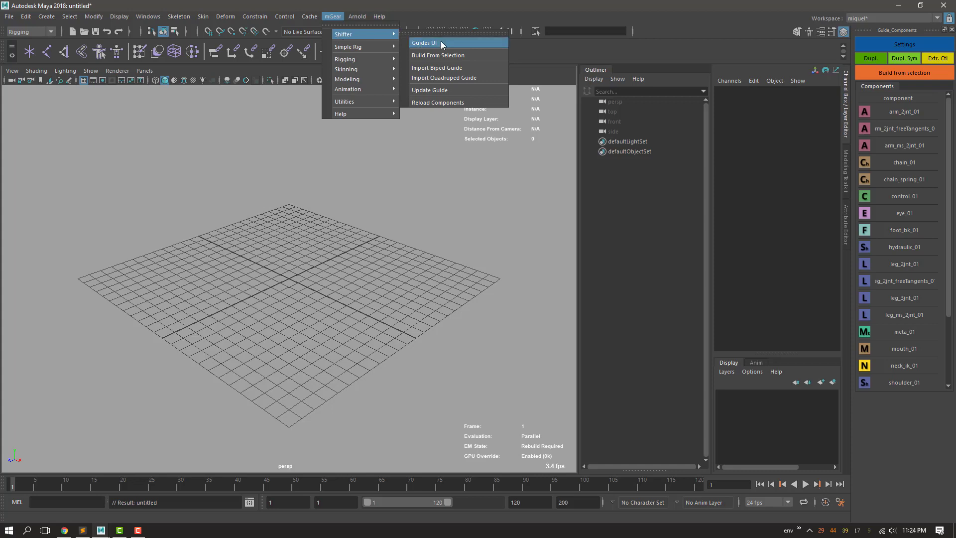
pyautogui.click(443, 68)
# Frame the biped guide and build the full rig from its guide root
pyautogui.click(616, 142)
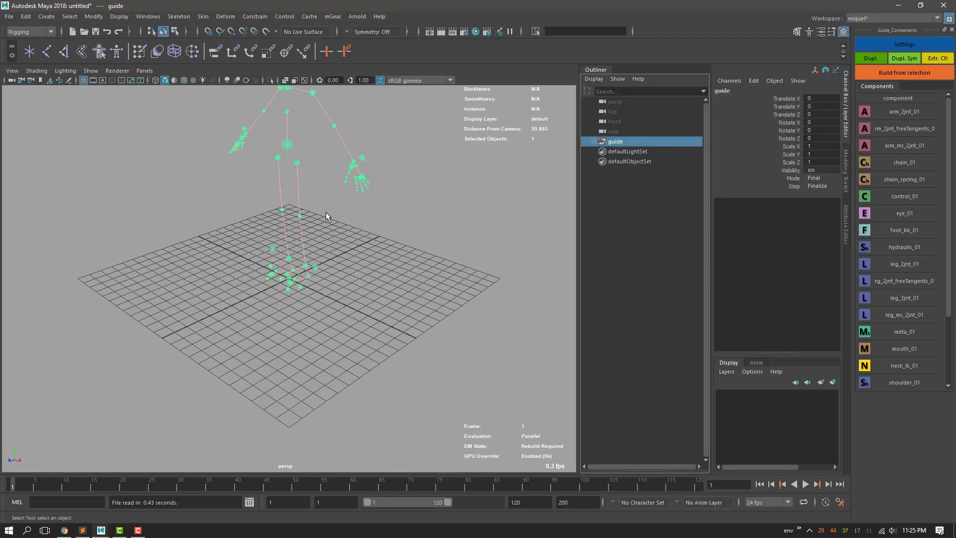
pyautogui.press('f')
pyautogui.hotkey('ctrl', 'b')
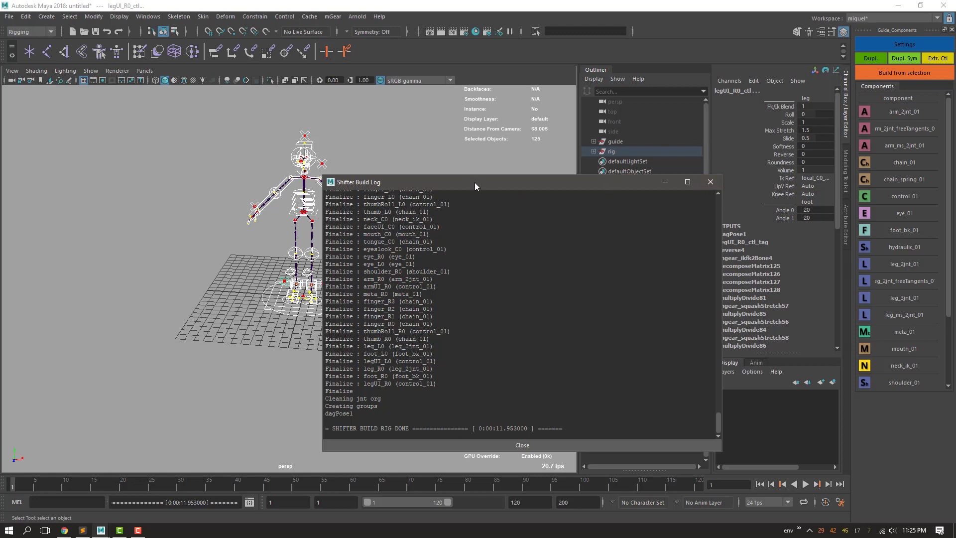
# Read the total build time in the Shifter Build Log for the biped rig and close the log
pyautogui.moveTo(474, 183); pyautogui.dragTo(422, 179)
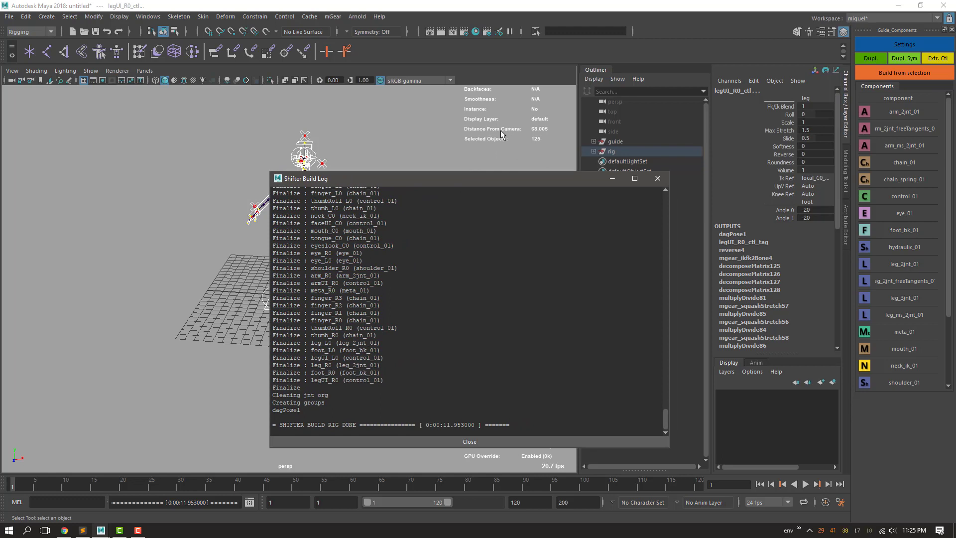
pyautogui.moveTo(567, 183); pyautogui.dragTo(548, 183)
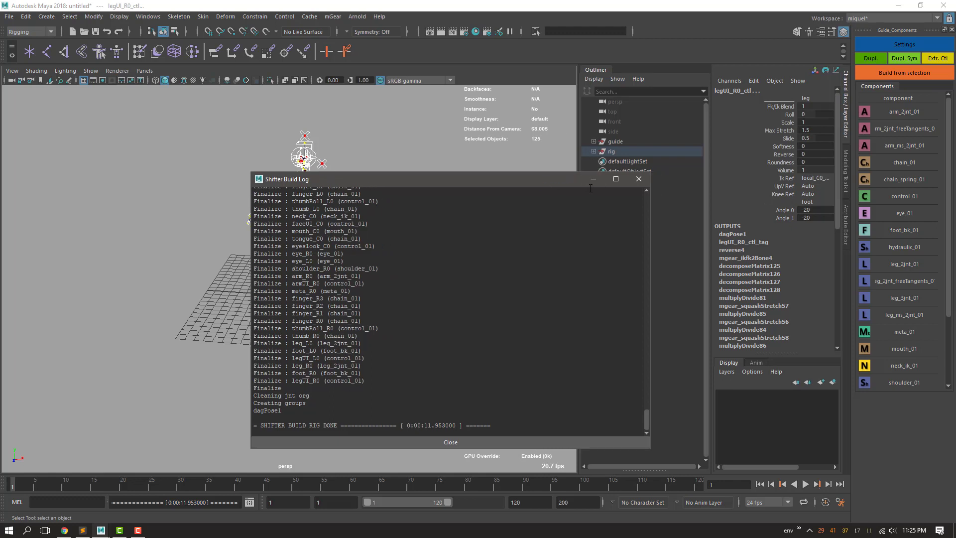
pyautogui.moveTo(553, 183); pyautogui.dragTo(491, 192)
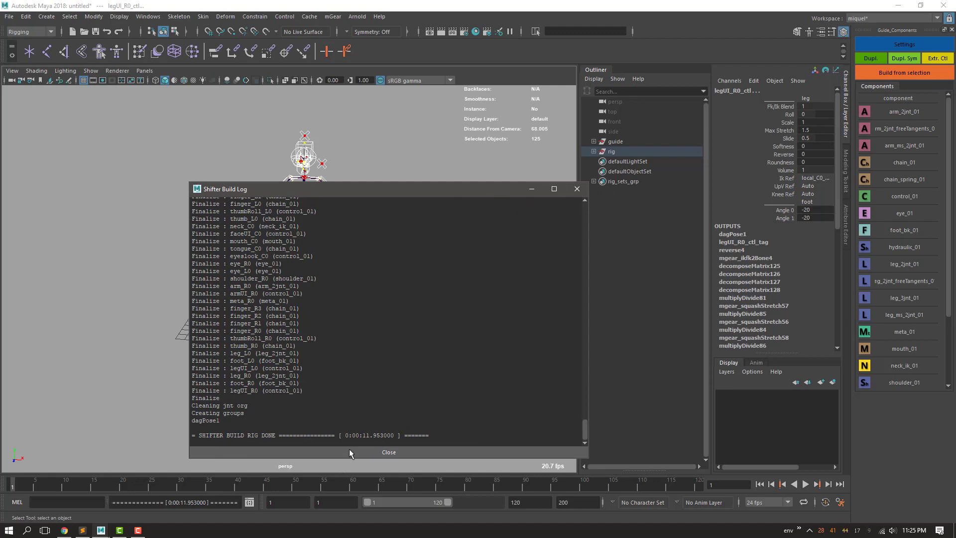
pyautogui.moveTo(350, 436); pyautogui.dragTo(399, 444)
pyautogui.click(576, 192)
pyautogui.keyDown('alt'); pyautogui.moveTo(423, 269); pyautogui.dragTo(426, 268); pyautogui.keyUp('alt')
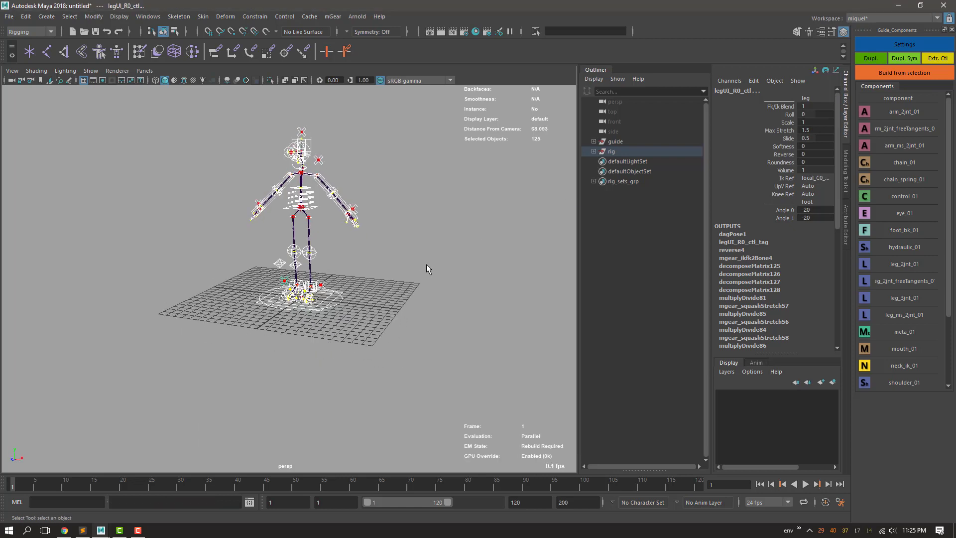
pyautogui.scroll(3, 425, 264)
pyautogui.keyDown('alt'); pyautogui.moveTo(424, 258); pyautogui.dragTo(421, 257, button='middle'); pyautogui.keyUp('alt')
pyautogui.keyDown('alt'); pyautogui.moveTo(421, 257); pyautogui.dragTo(404, 285); pyautogui.keyUp('alt')
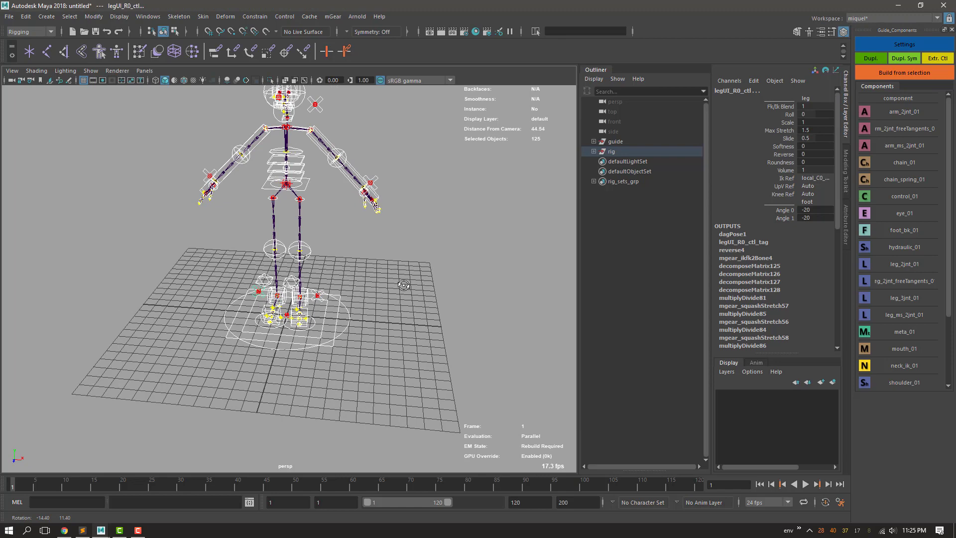
# Switch to the release log in the browser, highlight the "Reload components in custom path" entry, and uncover the component list behind it
pyautogui.hotkey('alt', 'Tab')
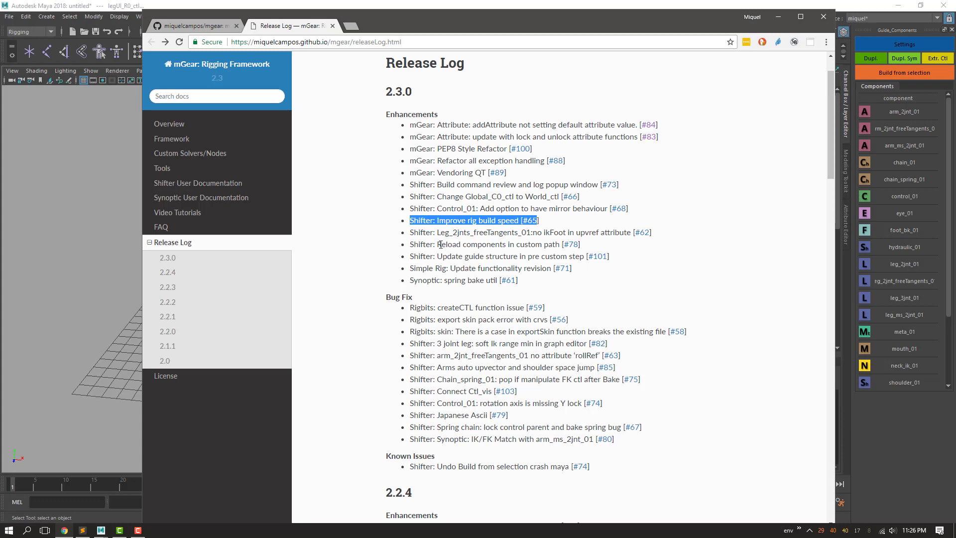
pyautogui.moveTo(435, 245); pyautogui.dragTo(555, 252)
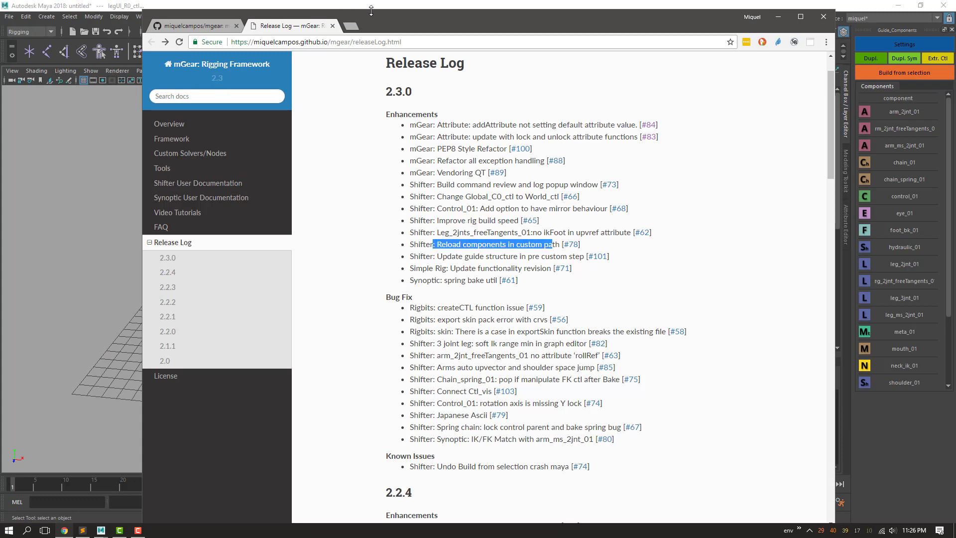
pyautogui.moveTo(373, 9); pyautogui.dragTo(362, 113)
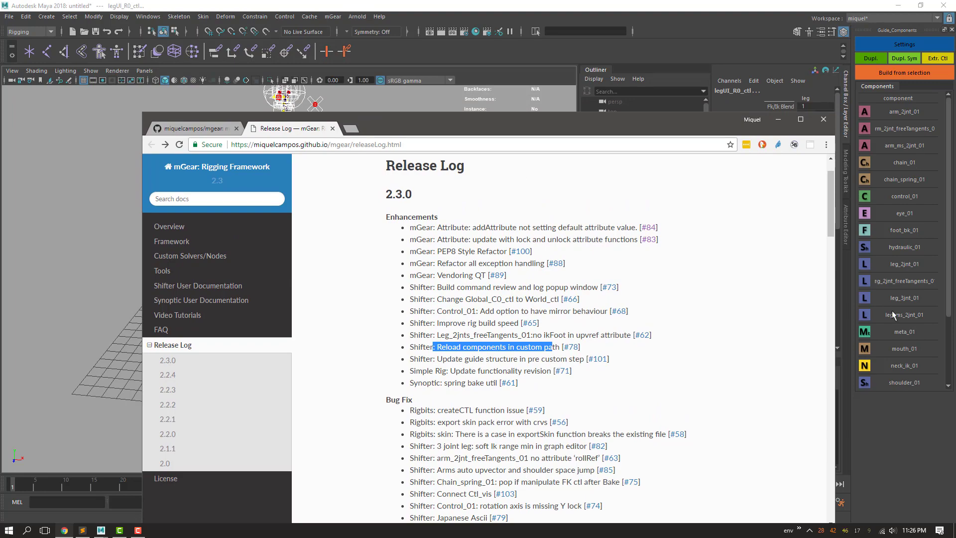
pyautogui.scroll(-2, 891, 251)
# Switch to Sublime Text and open maya2018.cmd from the Desktop
pyautogui.hotkey('alt', 'Tab')
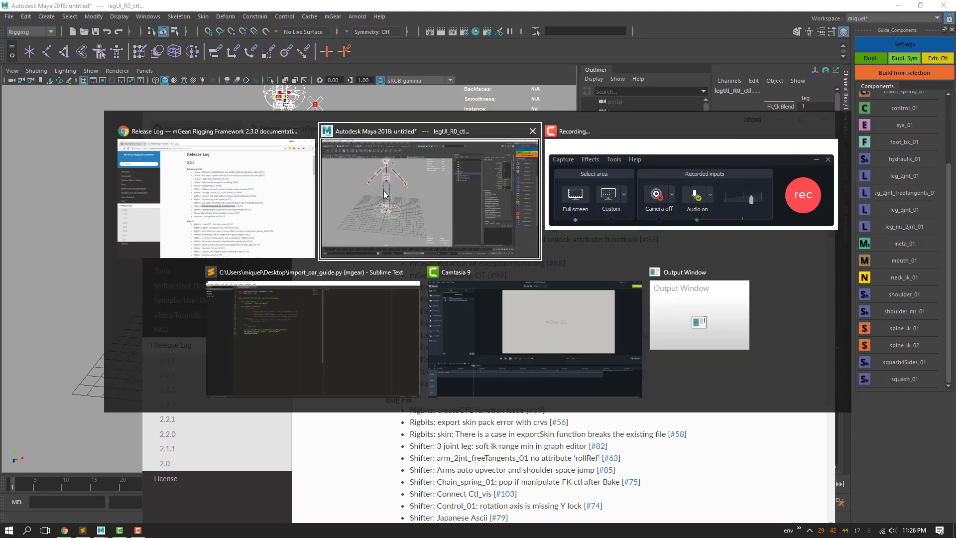
pyautogui.click(351, 318)
pyautogui.click(285, 183)
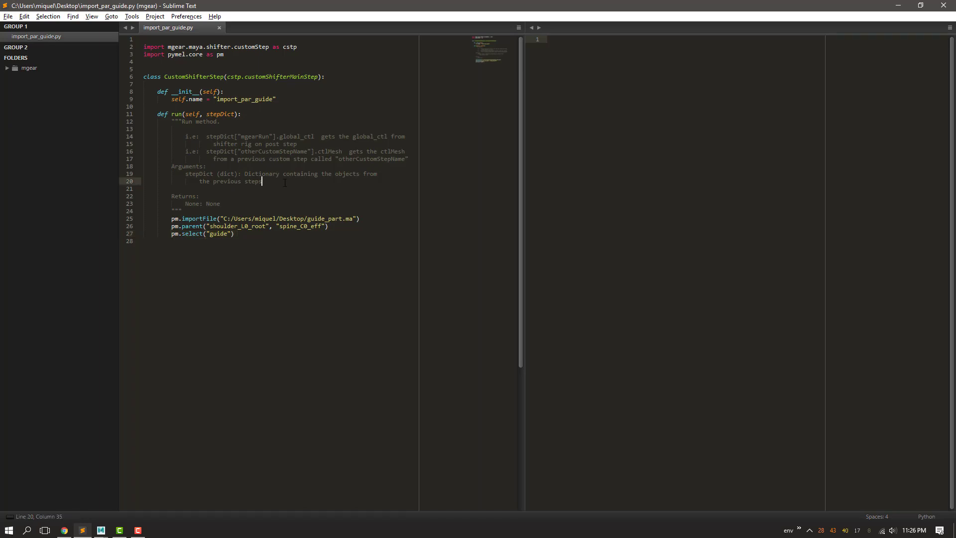
pyautogui.hotkey('ctrl', 'o')
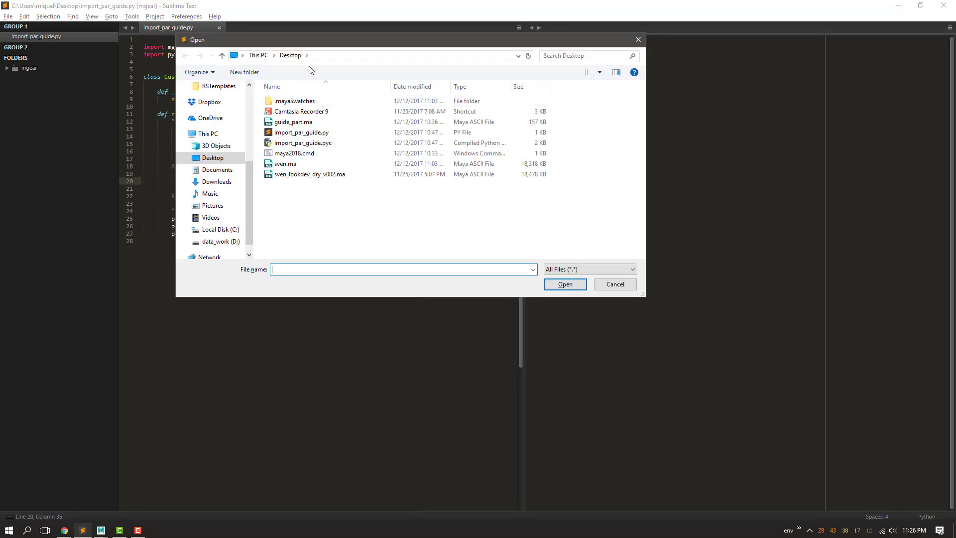
pyautogui.click(320, 153)
pyautogui.click(565, 285)
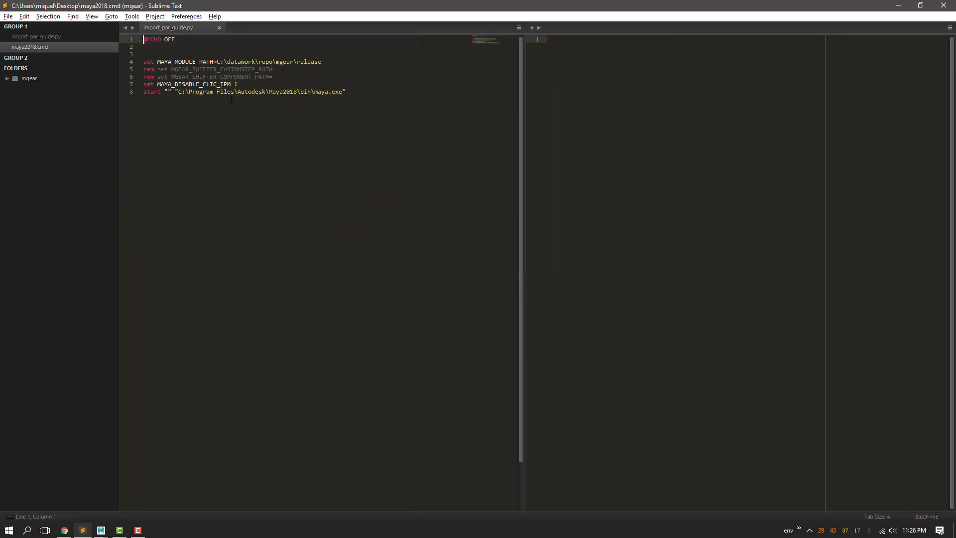
# Highlight the MGEAR_SHIFTER_CUSTOMSTEP_PATH and MGEAR_SHIFTER_COMPONENT_PATH variable names in the launch script
pyautogui.click(273, 69)
pyautogui.doubleClick(172, 70)
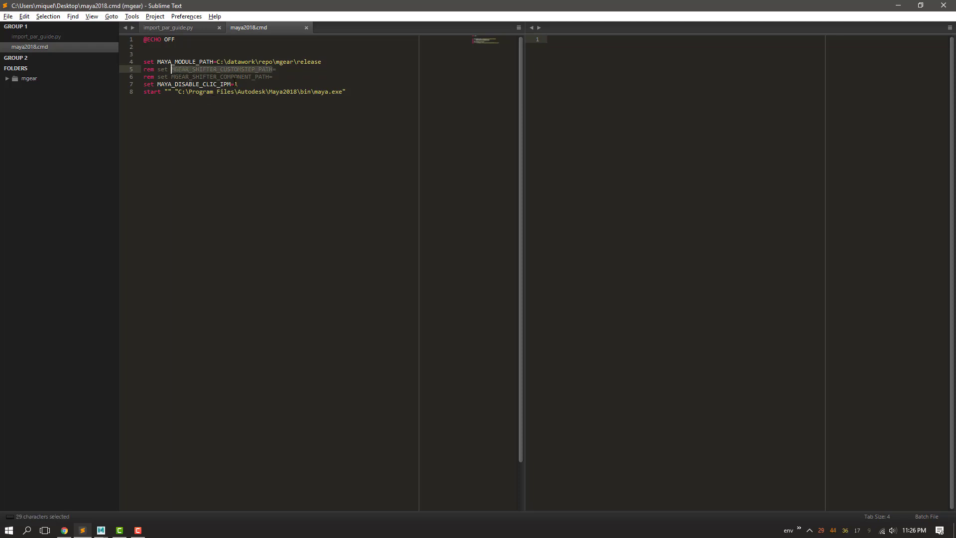
pyautogui.doubleClick(236, 77)
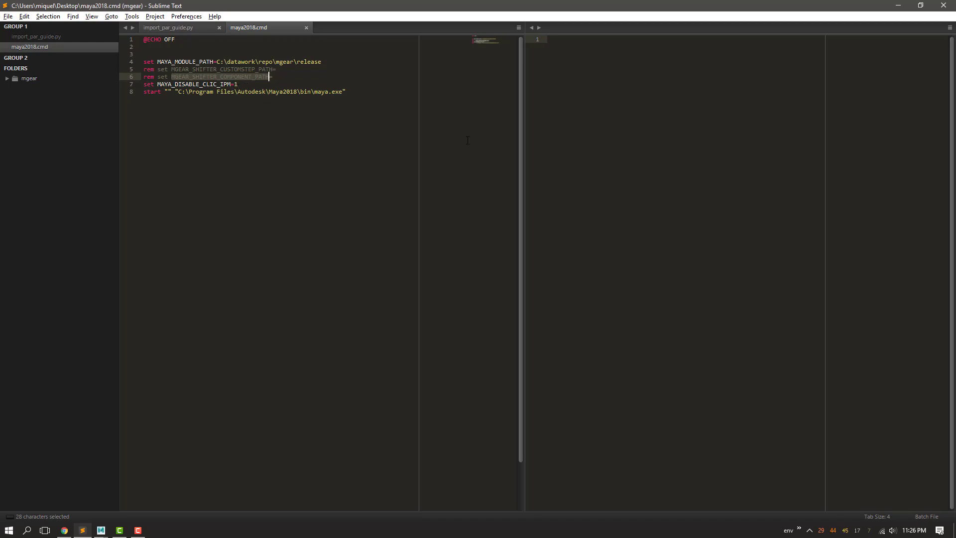
# Return to Maya and run Shifter's Reload Components command
pyautogui.hotkey('alt', 'Tab')
pyautogui.click(667, 201)
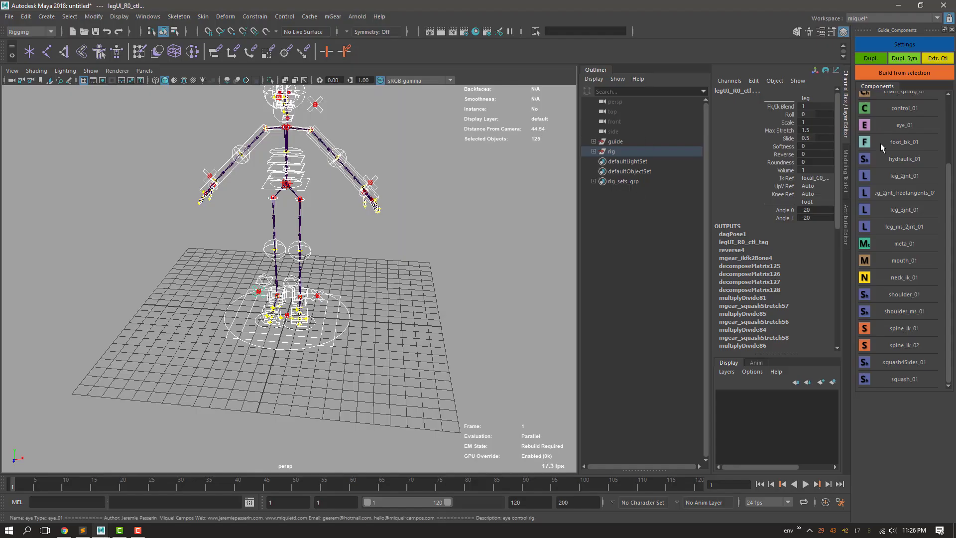
pyautogui.scroll(-3, 402, 246)
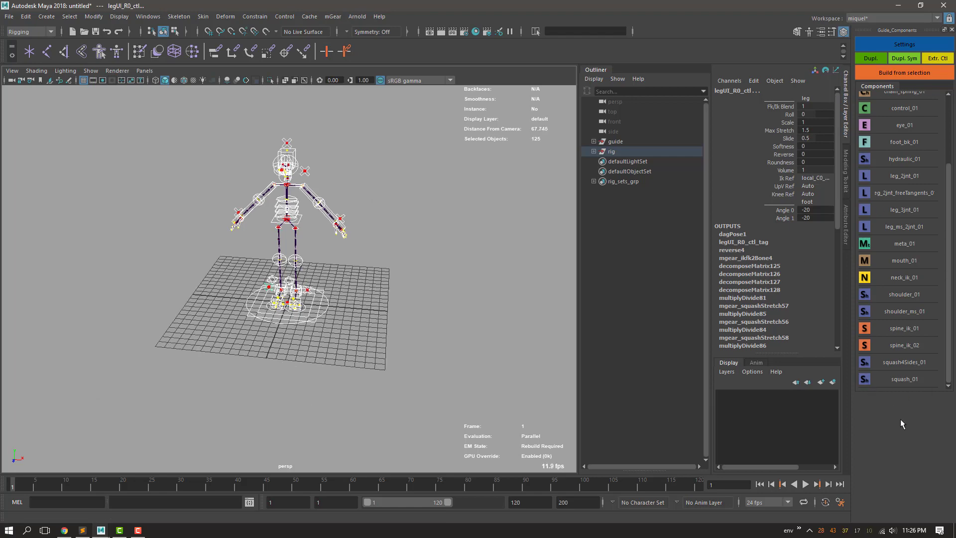
pyautogui.scroll(2, 411, 305)
pyautogui.click(334, 17)
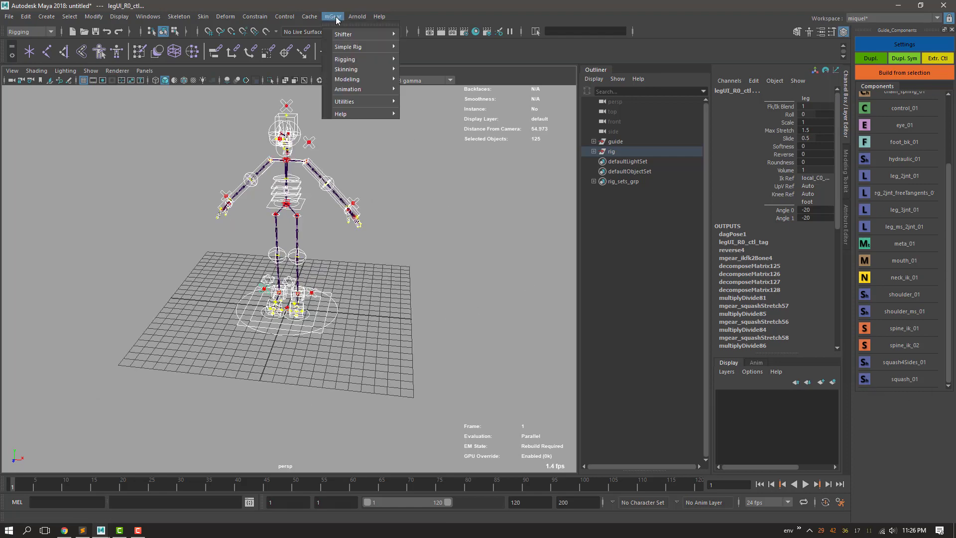
pyautogui.moveTo(345, 47)
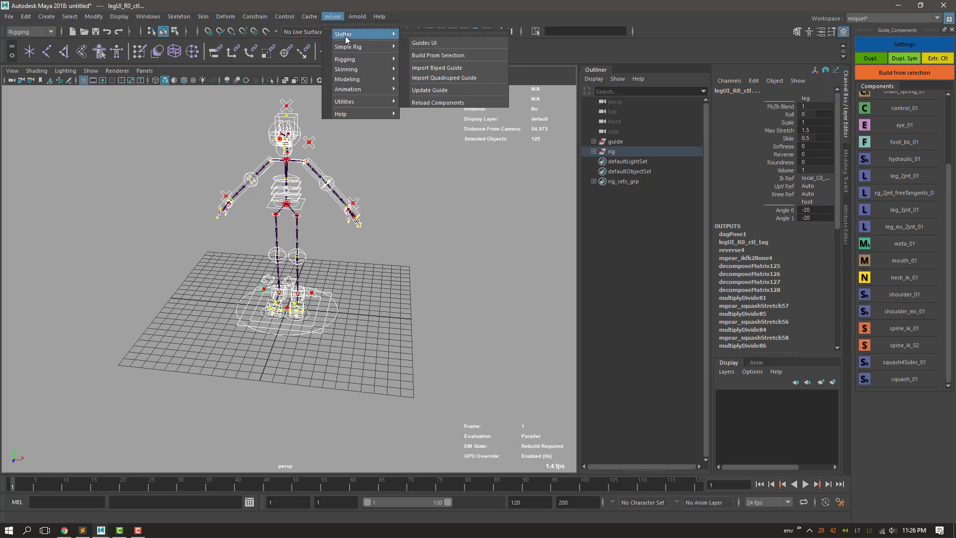
pyautogui.moveTo(352, 101)
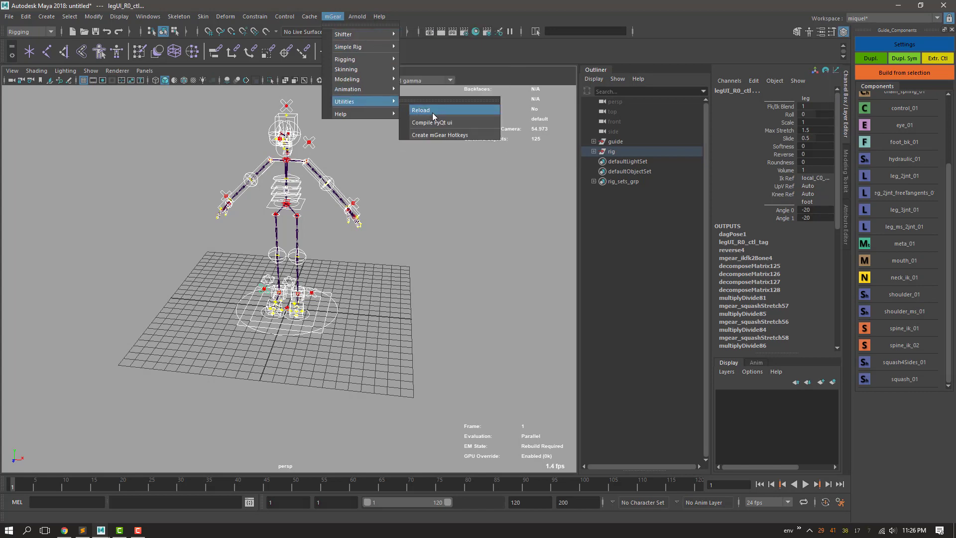
pyautogui.moveTo(389, 34)
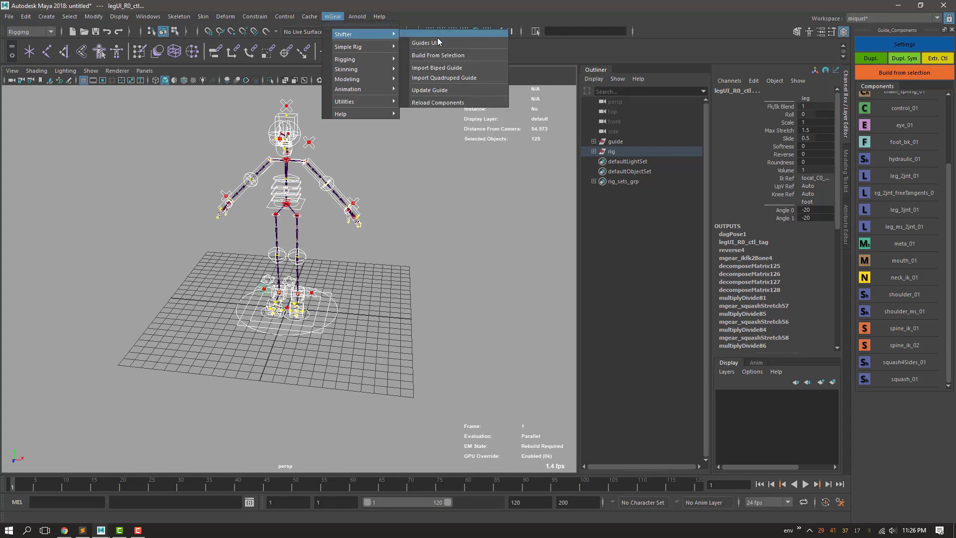
pyautogui.click(434, 104)
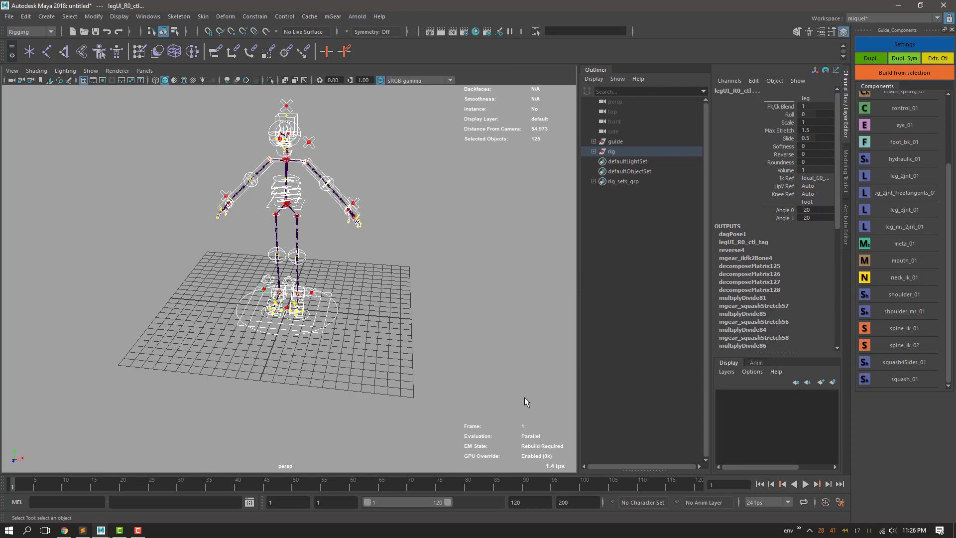
pyautogui.scroll(-2, 420, 398)
pyautogui.keyDown('alt'); pyautogui.moveTo(420, 398); pyautogui.dragTo(427, 378); pyautogui.keyUp('alt')
pyautogui.scroll(7, 427, 377)
pyautogui.scroll(-5, 404, 313)
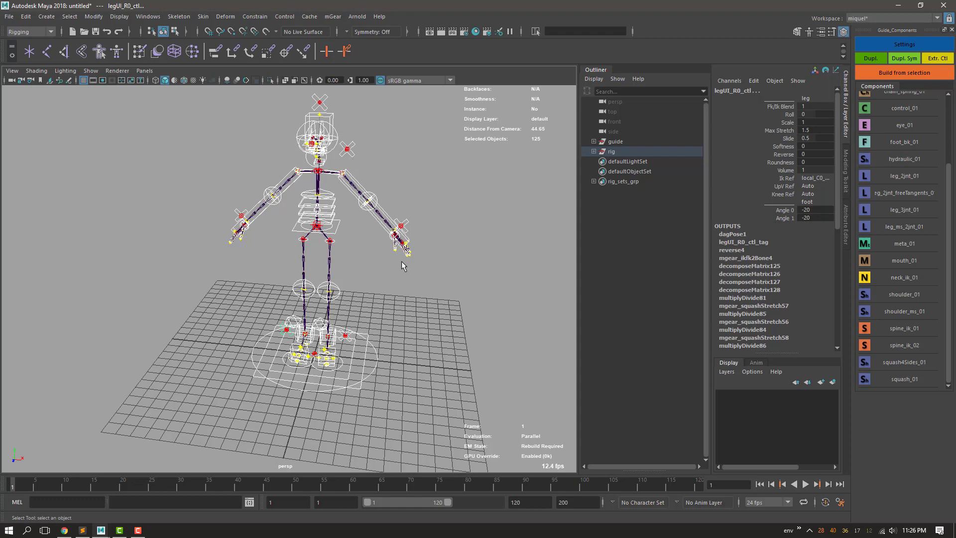
# Switch to the release log in the browser, highlight the "Update guide structure in pre custom step" entry, and minimise the browser
pyautogui.hotkey('alt', 'Tab')
pyautogui.scroll(-2, 394, 196)
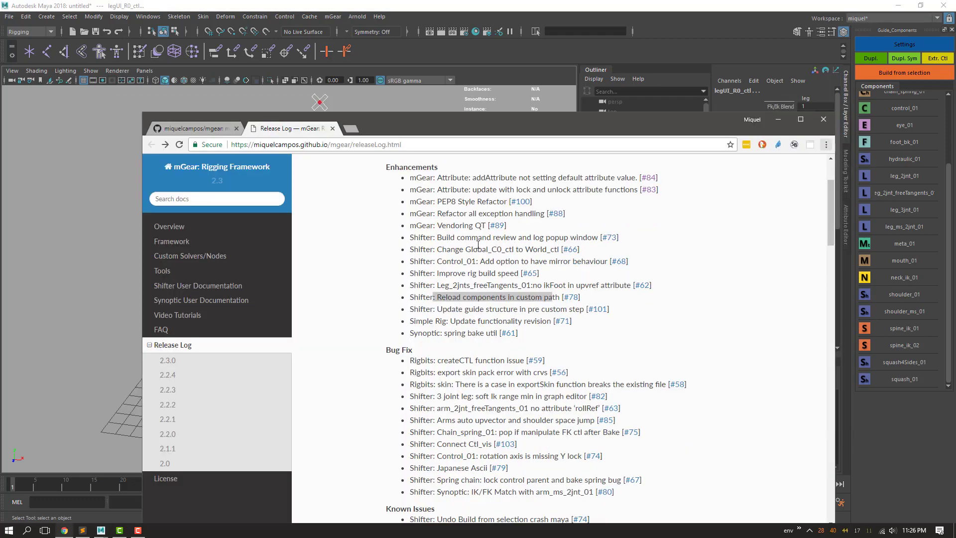
pyautogui.moveTo(459, 138); pyautogui.dragTo(385, 56)
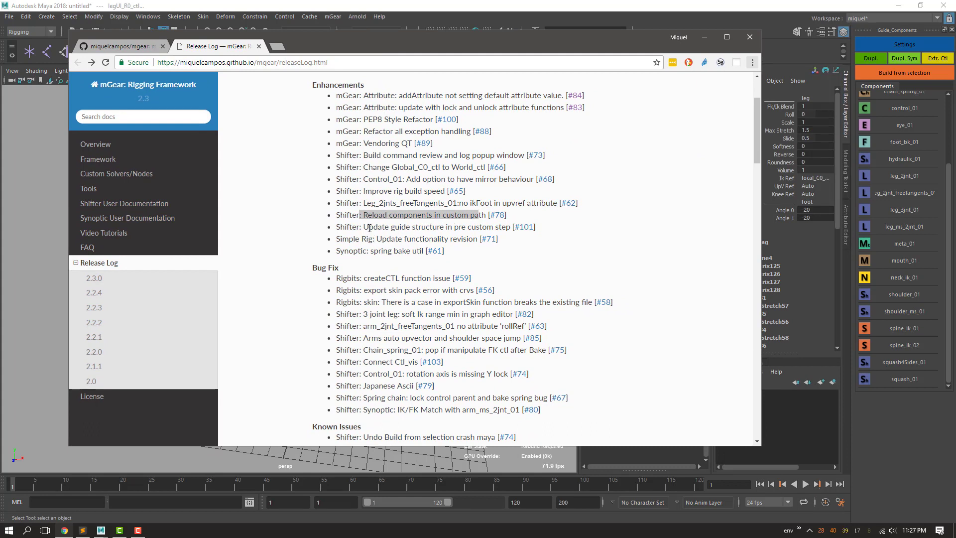
pyautogui.moveTo(378, 227); pyautogui.dragTo(469, 228)
pyautogui.moveTo(587, 228); pyautogui.dragTo(334, 233)
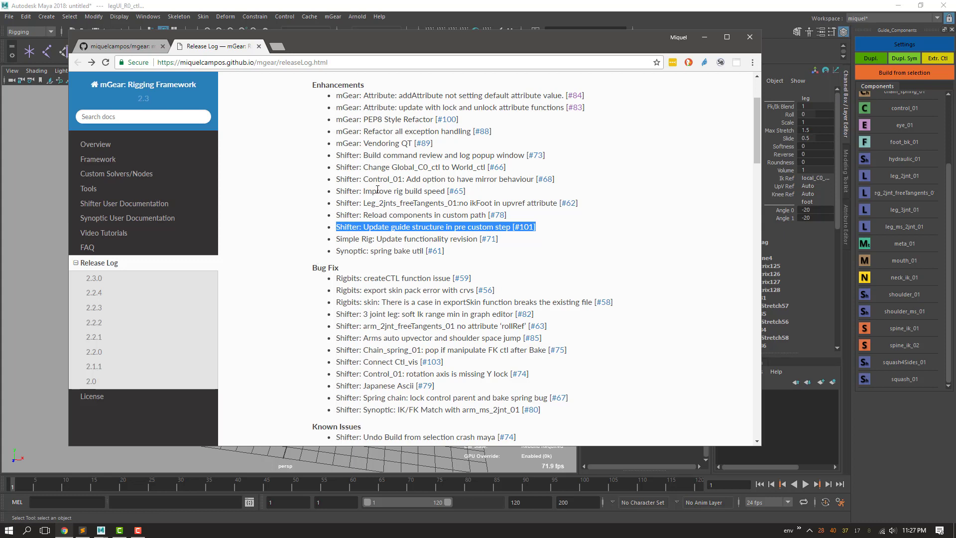
pyautogui.moveTo(363, 54); pyautogui.dragTo(333, 53)
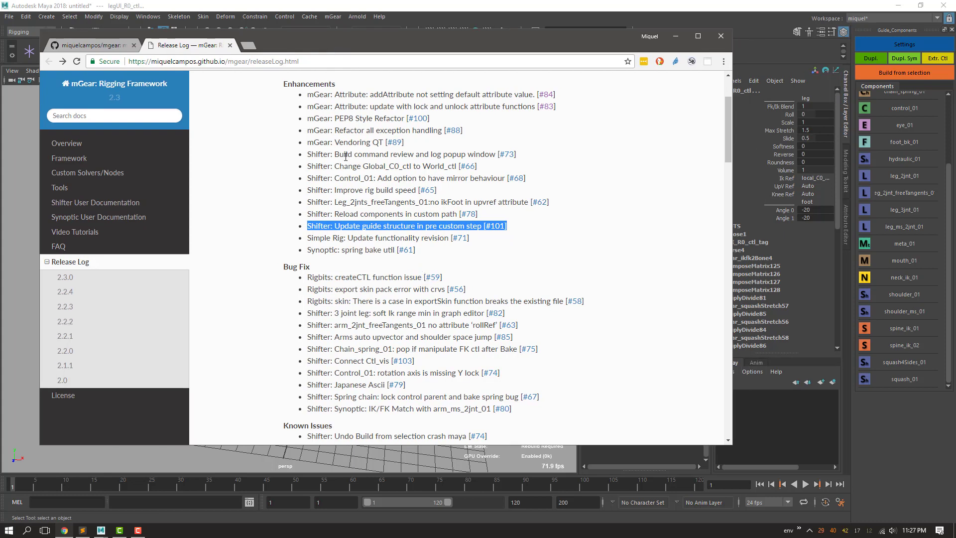
pyautogui.click(667, 38)
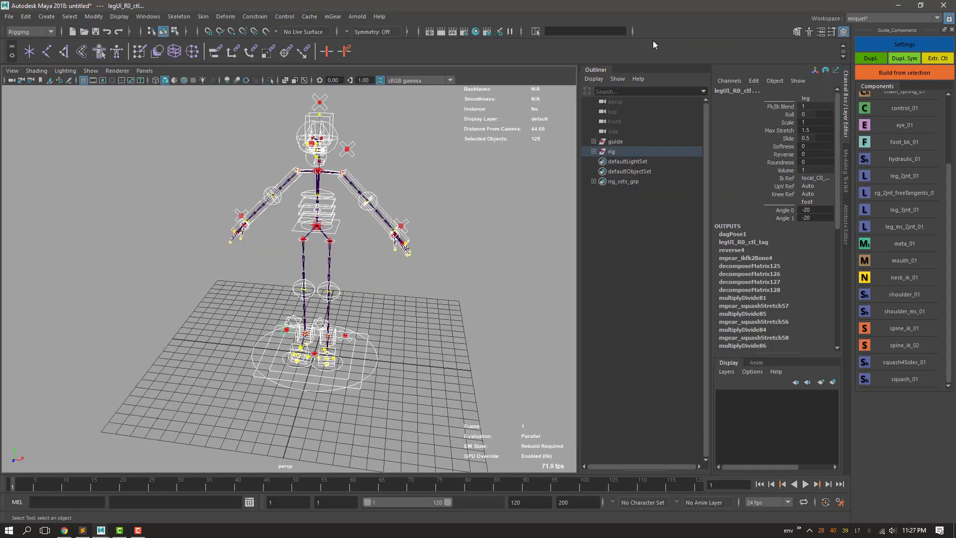
# Delete the built rig group from the scene
pyautogui.click(612, 152)
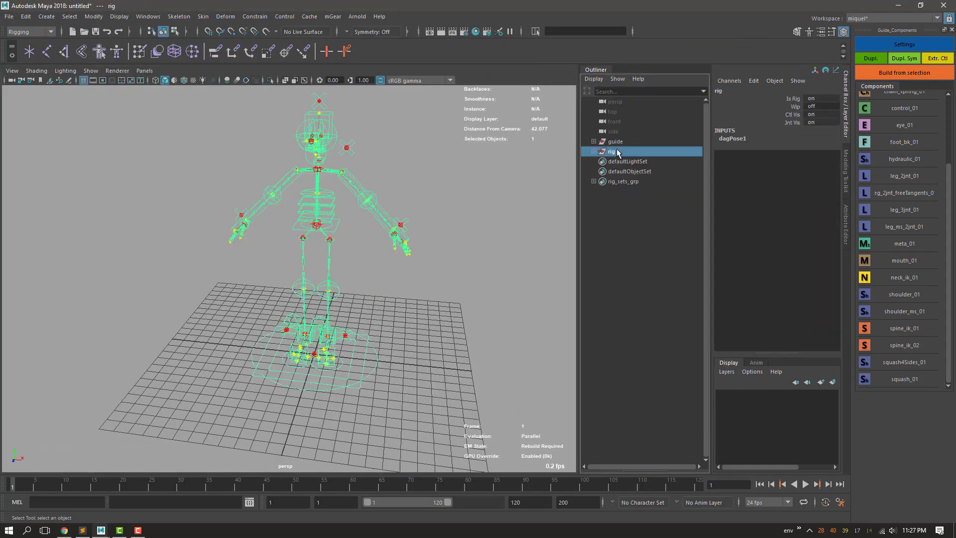
pyautogui.press('Delete')
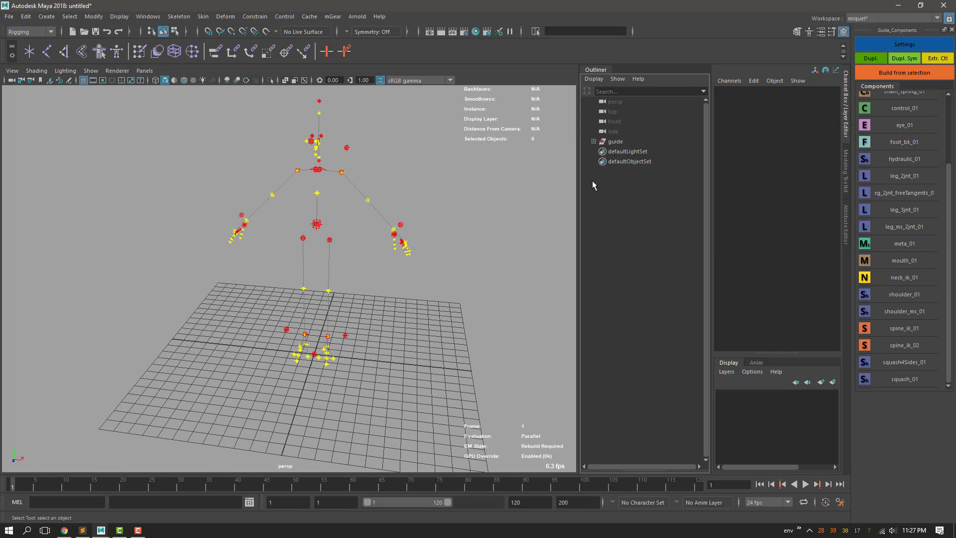
# Open the guide root's settings at its Custom Steps page and place the window beside the guide
pyautogui.click(615, 142)
pyautogui.scroll(2, 379, 282)
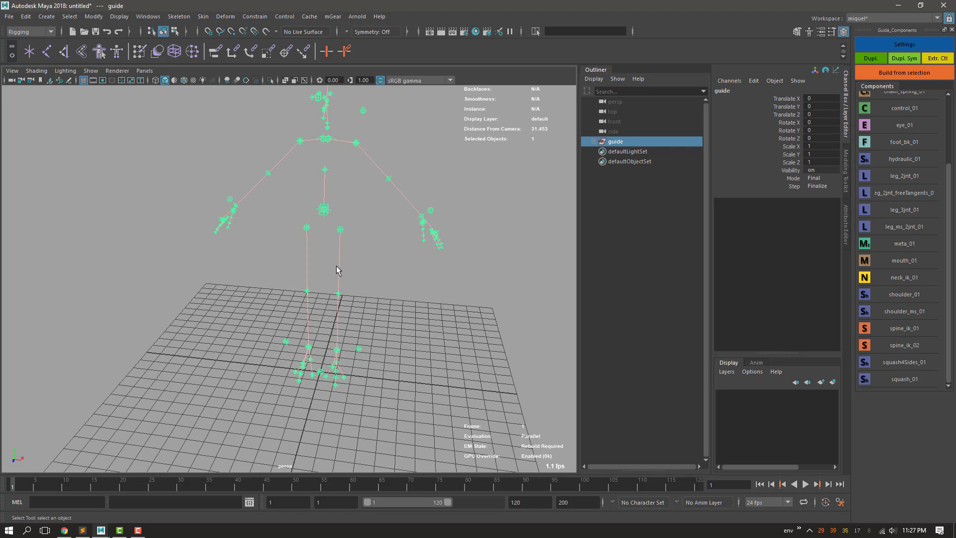
pyautogui.click(905, 45)
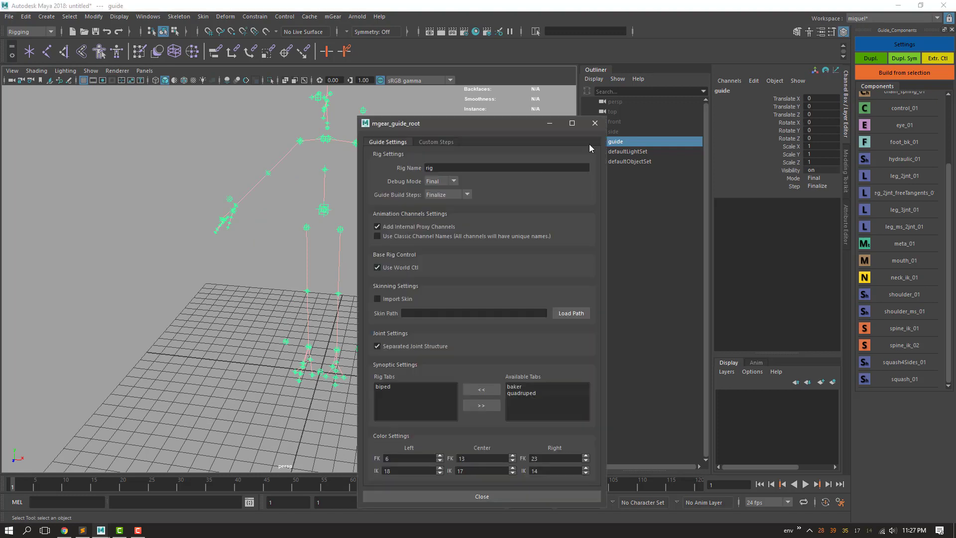
pyautogui.moveTo(460, 126); pyautogui.dragTo(409, 107)
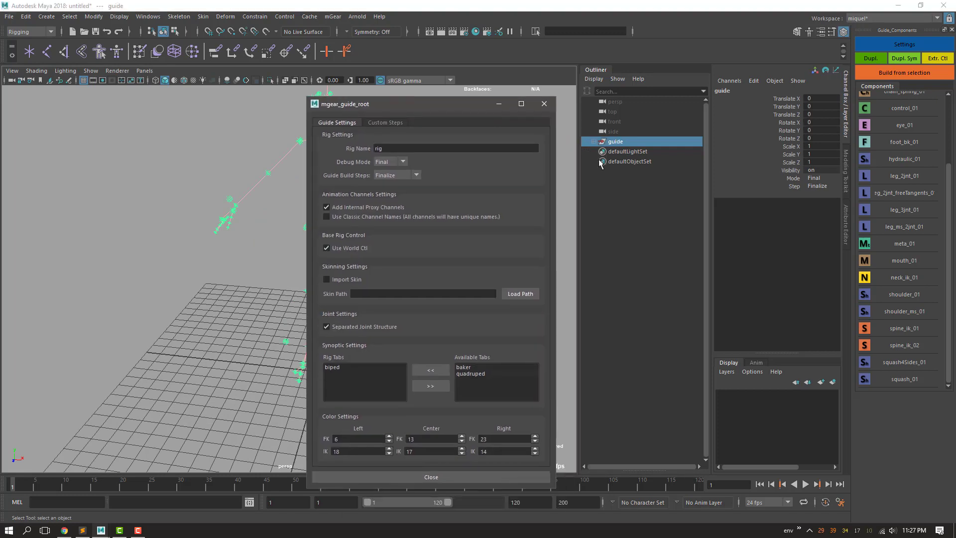
pyautogui.click(381, 123)
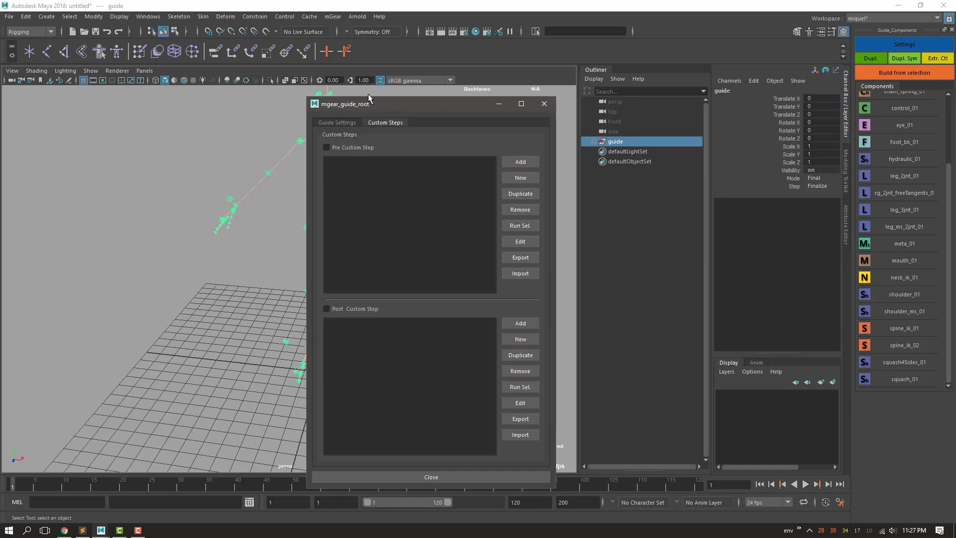
pyautogui.moveTo(375, 103); pyautogui.dragTo(472, 105)
# Delete the left arm branch of the guide, starting at shoulder_L0_root
pyautogui.keyDown('alt'); pyautogui.moveTo(322, 205); pyautogui.dragTo(305, 282); pyautogui.keyUp('alt')
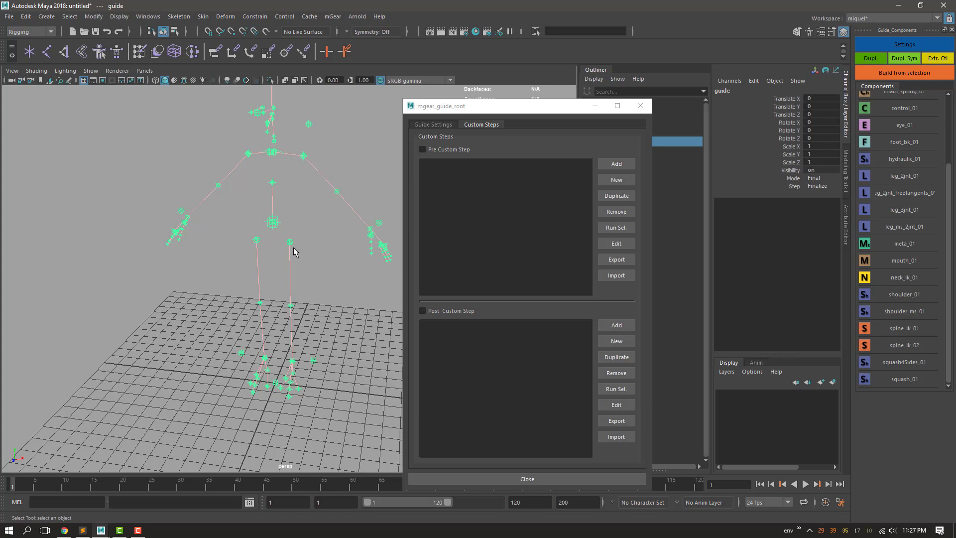
pyautogui.keyDown('alt'); pyautogui.moveTo(292, 250); pyautogui.dragTo(294, 280); pyautogui.keyUp('alt')
pyautogui.scroll(3, 299, 279)
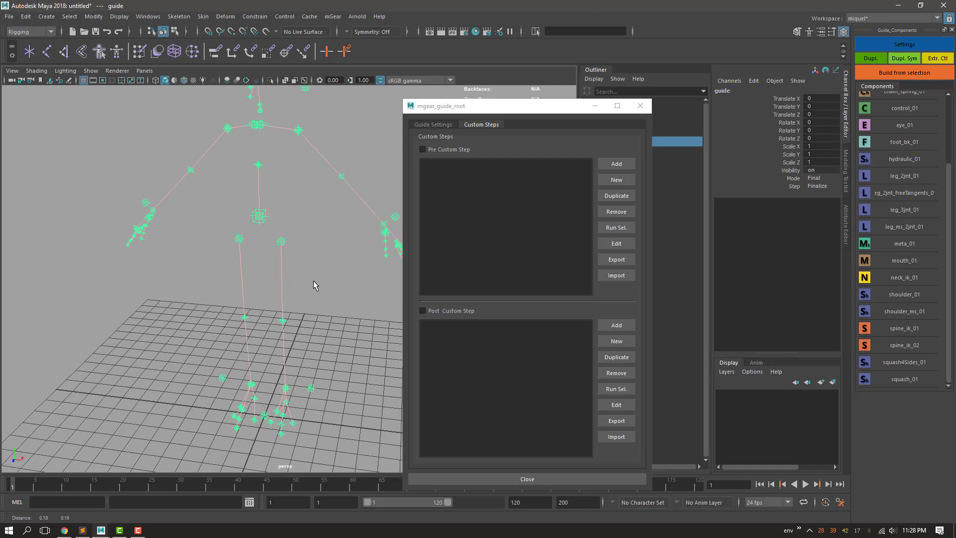
pyautogui.moveTo(512, 116); pyautogui.dragTo(477, 114)
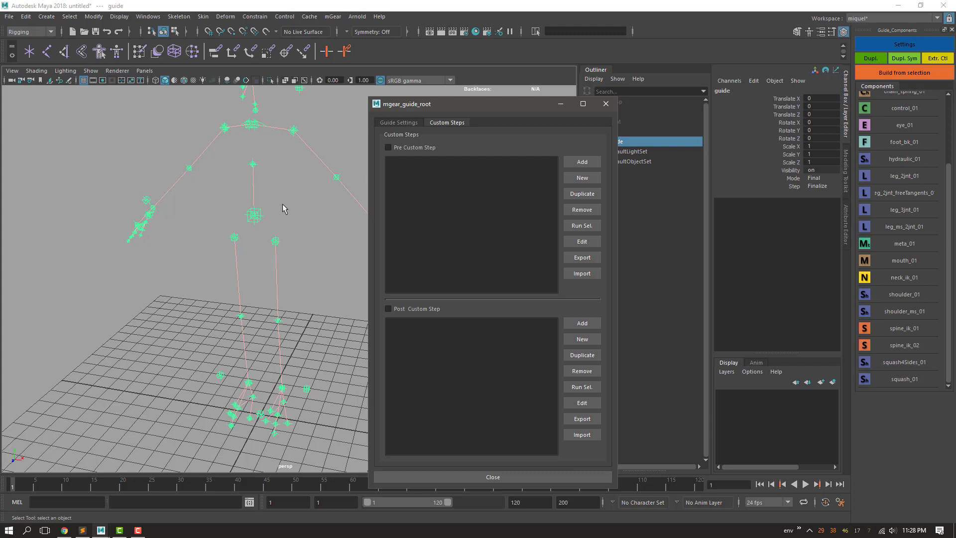
pyautogui.scroll(-2, 294, 157)
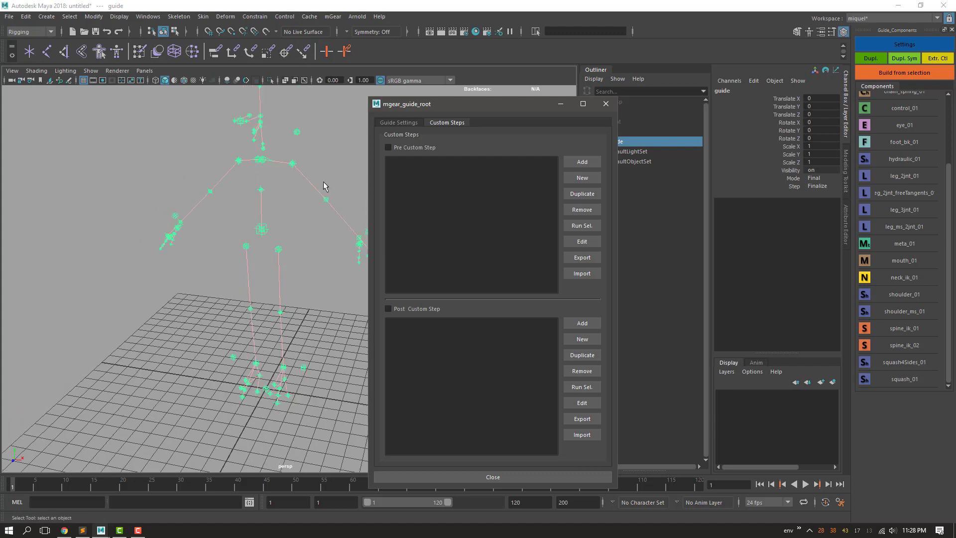
pyautogui.moveTo(300, 195)
pyautogui.keyDown('alt'); pyautogui.mouseDown()
pyautogui.moveTo(292, 199)
pyautogui.moveTo(299, 195)
pyautogui.mouseUp(); pyautogui.keyUp('alt')
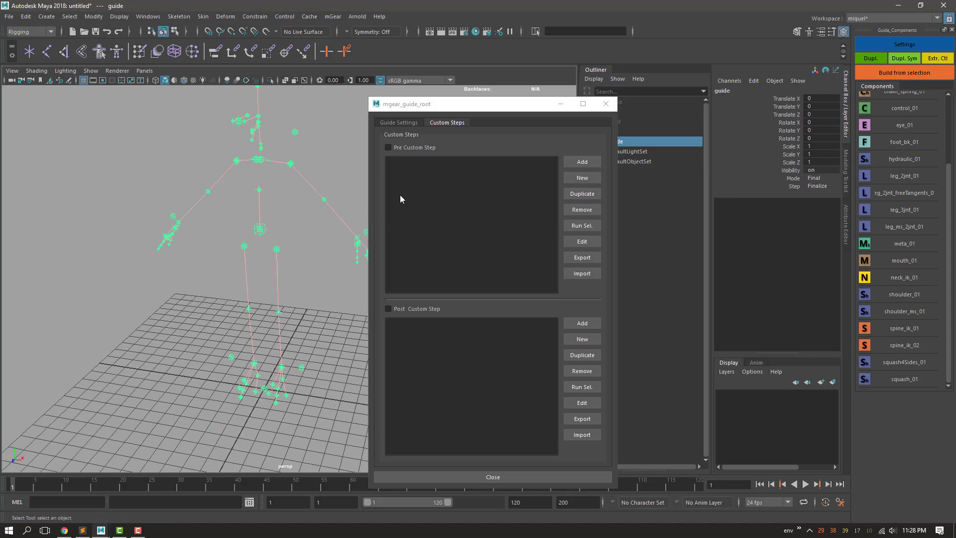
pyautogui.keyDown('alt'); pyautogui.moveTo(290, 215); pyautogui.dragTo(264, 178); pyautogui.keyUp('alt')
pyautogui.click(256, 164)
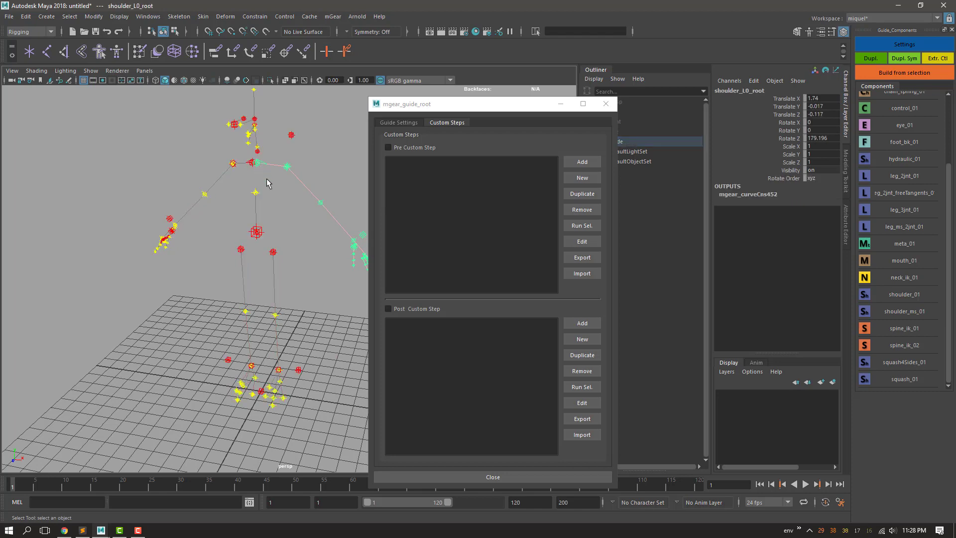
pyautogui.keyDown('alt'); pyautogui.moveTo(306, 204); pyautogui.dragTo(277, 218); pyautogui.keyUp('alt')
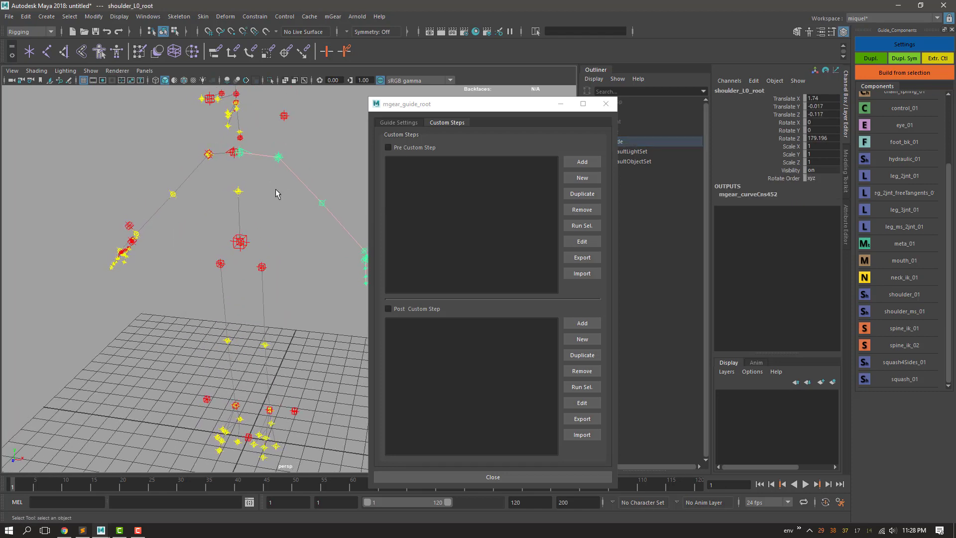
pyautogui.click(276, 190)
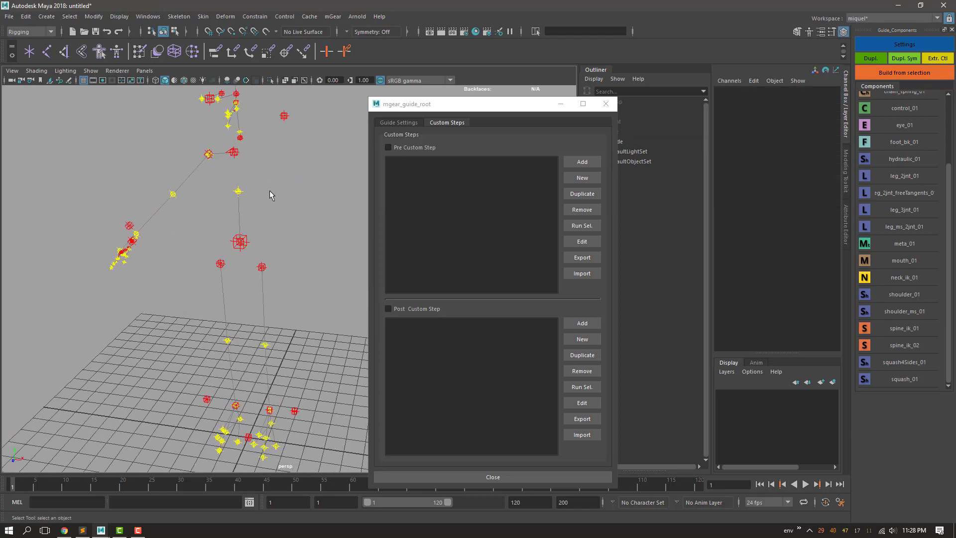
# Enable Pre Custom Step and add import_par_guide.py from the Desktop to its list
pyautogui.click(412, 148)
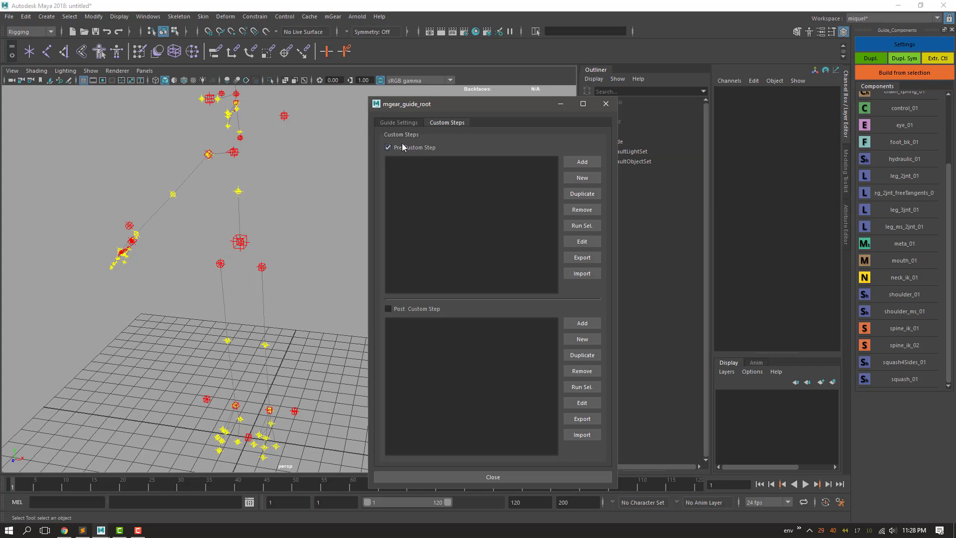
pyautogui.click(582, 162)
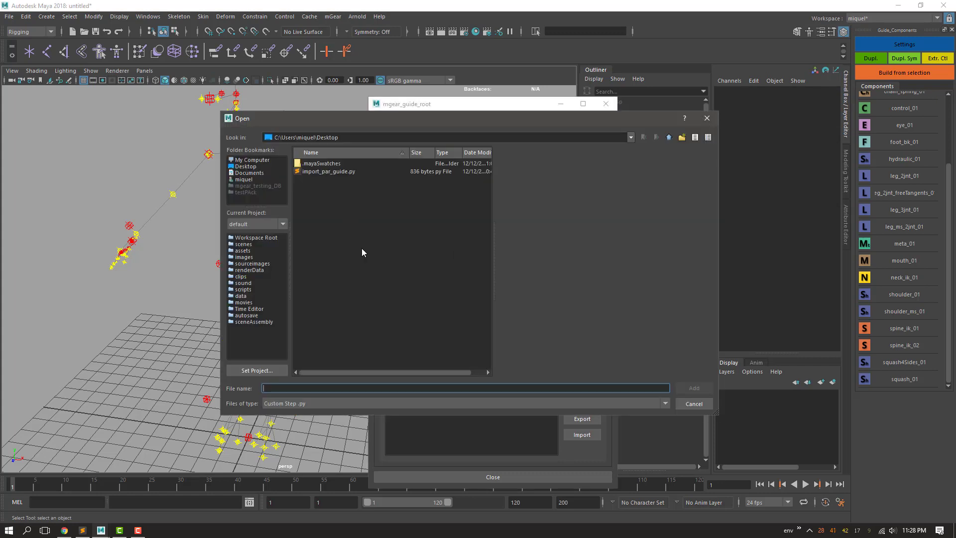
pyautogui.click(319, 172)
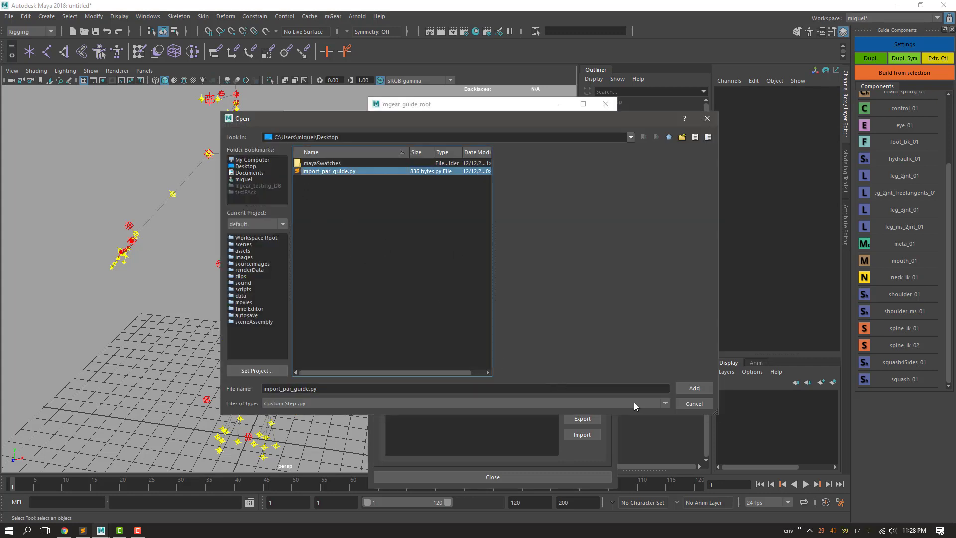
pyautogui.click(695, 390)
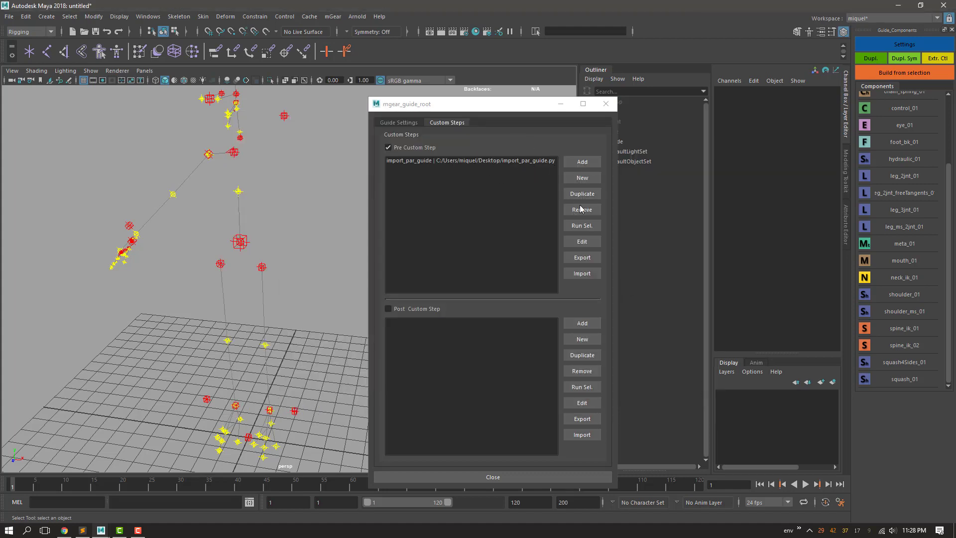
# Open the import_par_guide custom step's script for editing in Sublime Text
pyautogui.click(581, 238)
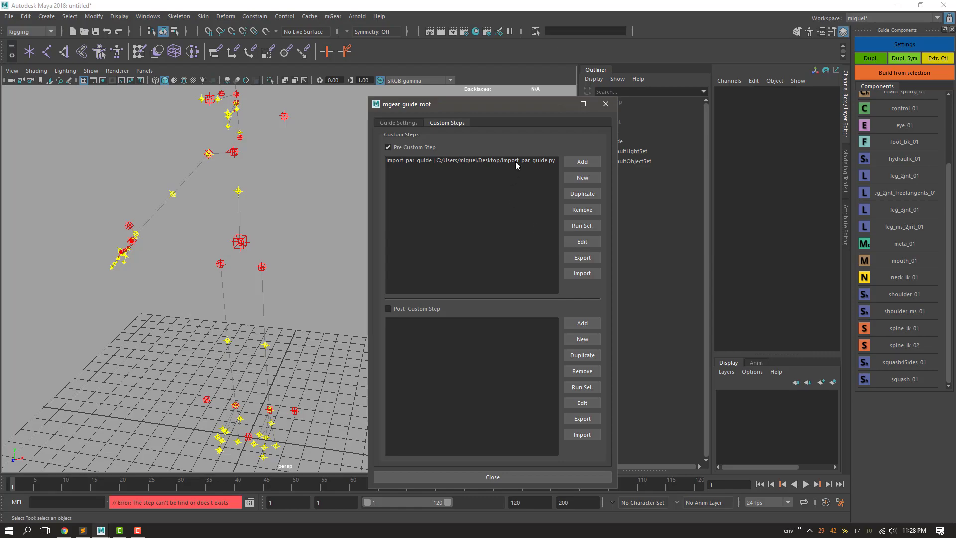
pyautogui.click(516, 161)
pyautogui.click(584, 241)
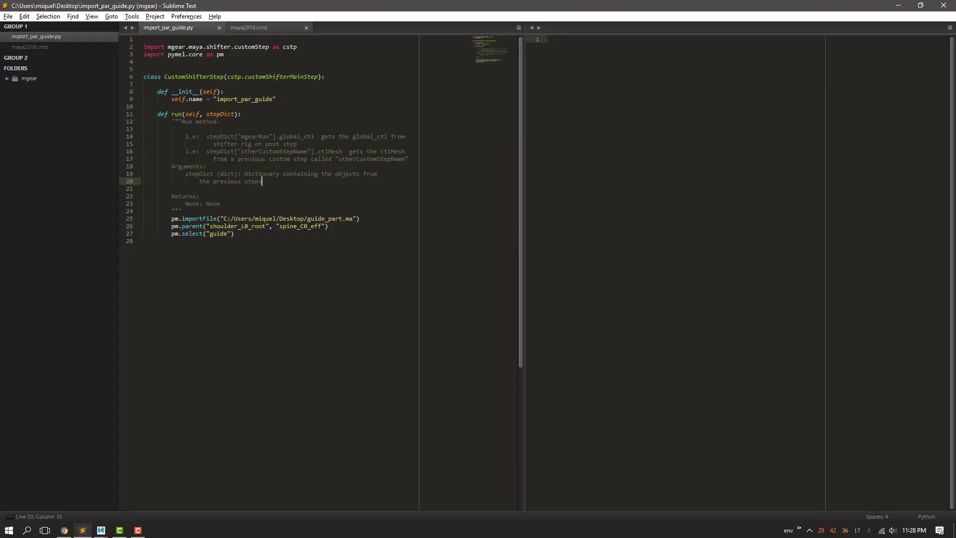
# Highlight the script's importFile line, the shoulder_L0_root and spine_C0_eff names in the parent call, and the pm.select("guide") line
pyautogui.moveTo(175, 219); pyautogui.dragTo(360, 219)
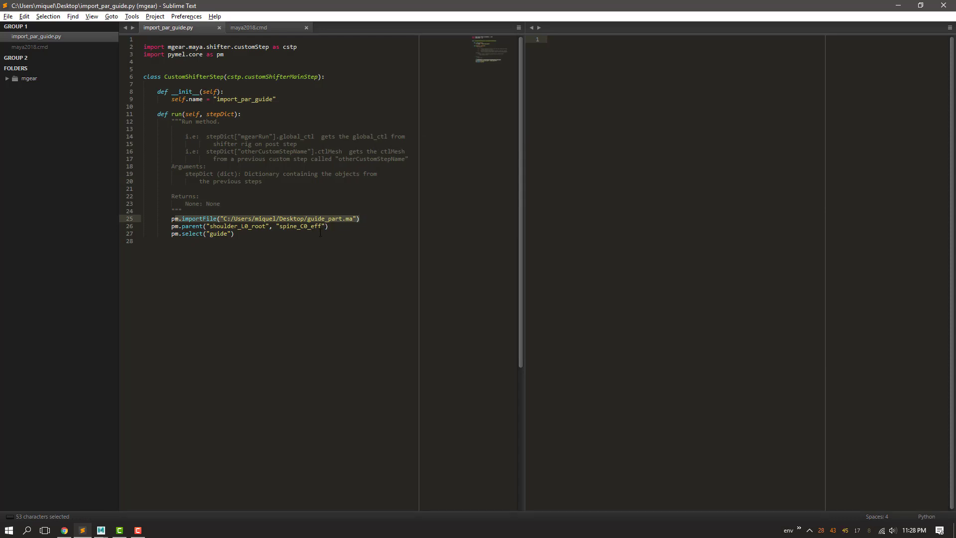
pyautogui.click(229, 227)
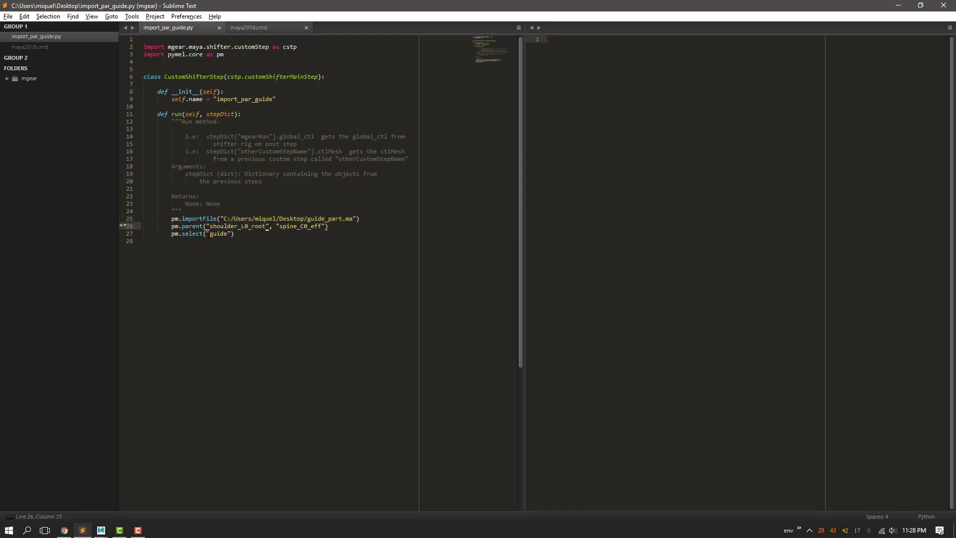
pyautogui.doubleClick(228, 226)
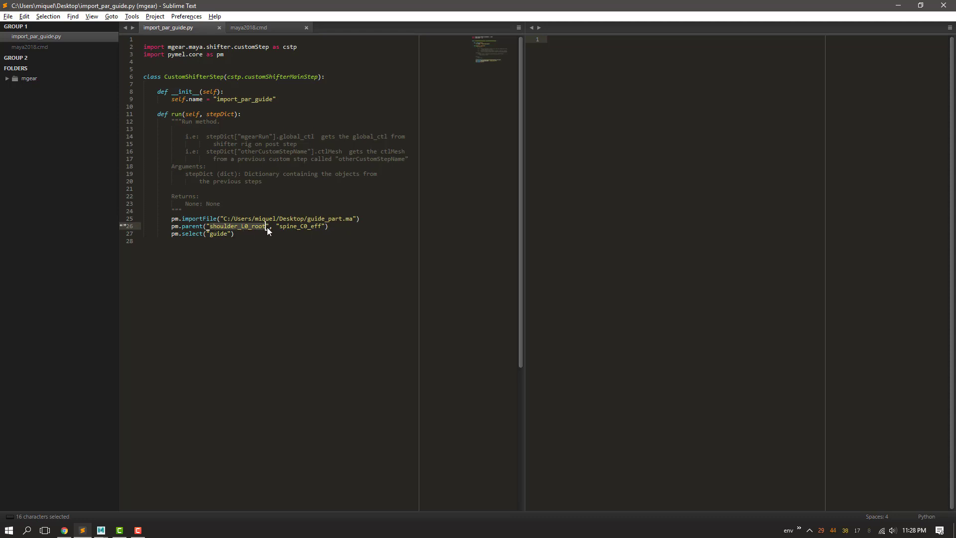
pyautogui.doubleClick(299, 226)
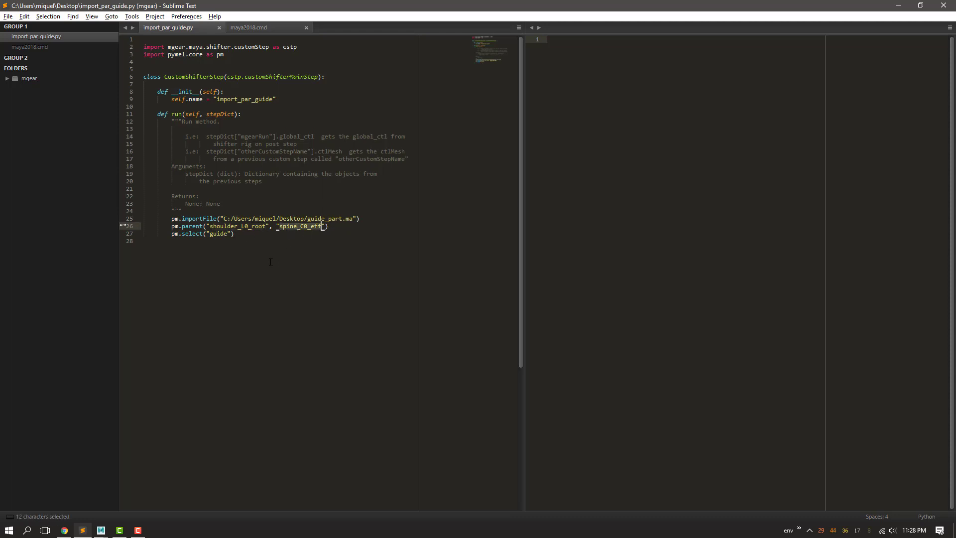
pyautogui.click(204, 235)
pyautogui.moveTo(200, 242); pyautogui.dragTo(171, 234)
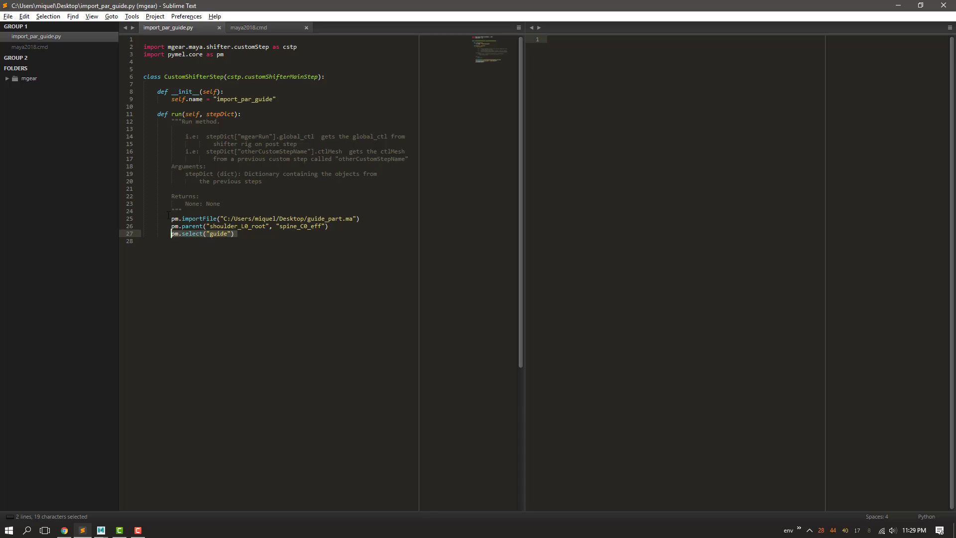
pyautogui.click(242, 241)
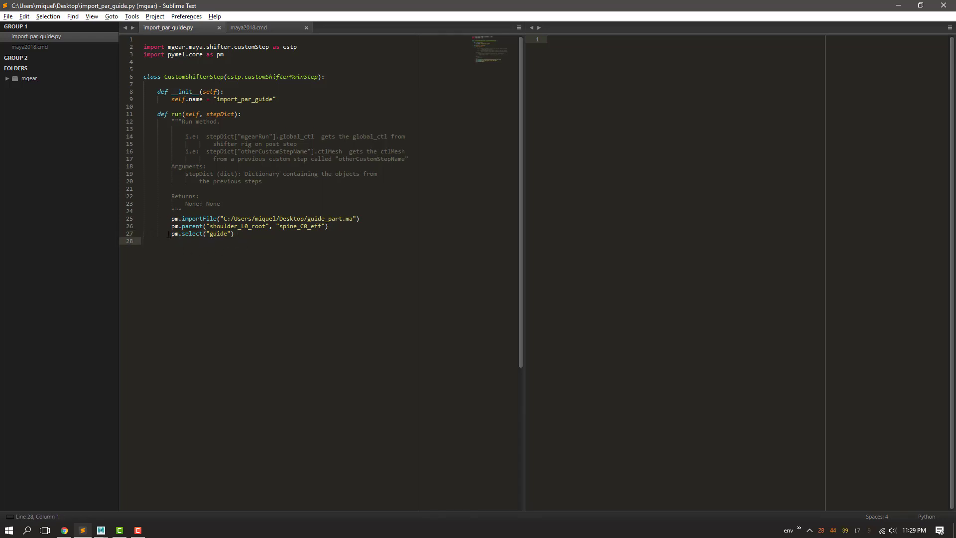
pyautogui.moveTo(168, 233); pyautogui.dragTo(235, 234)
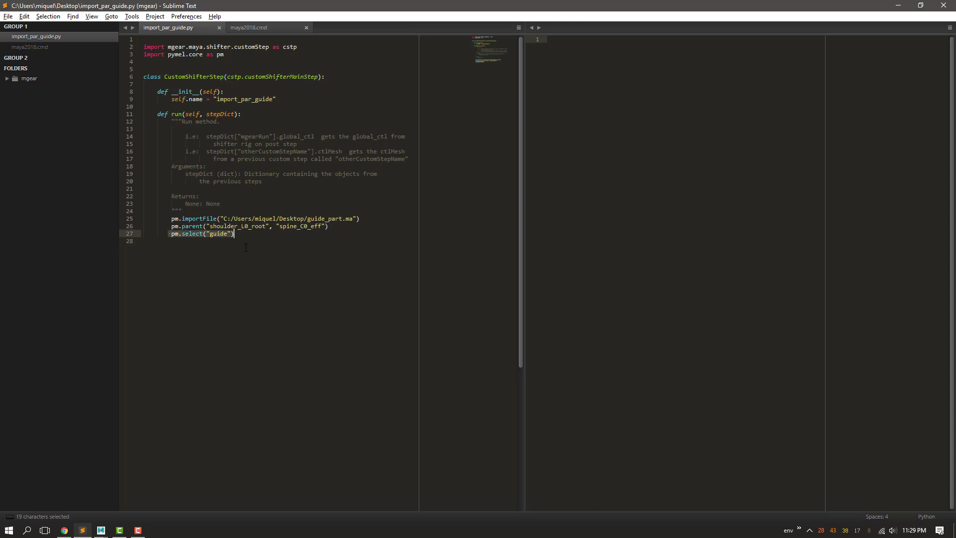
# Return to Maya, move the guide settings window aside and inspect the guide without its left arm
pyautogui.hotkey('alt', 'Tab')
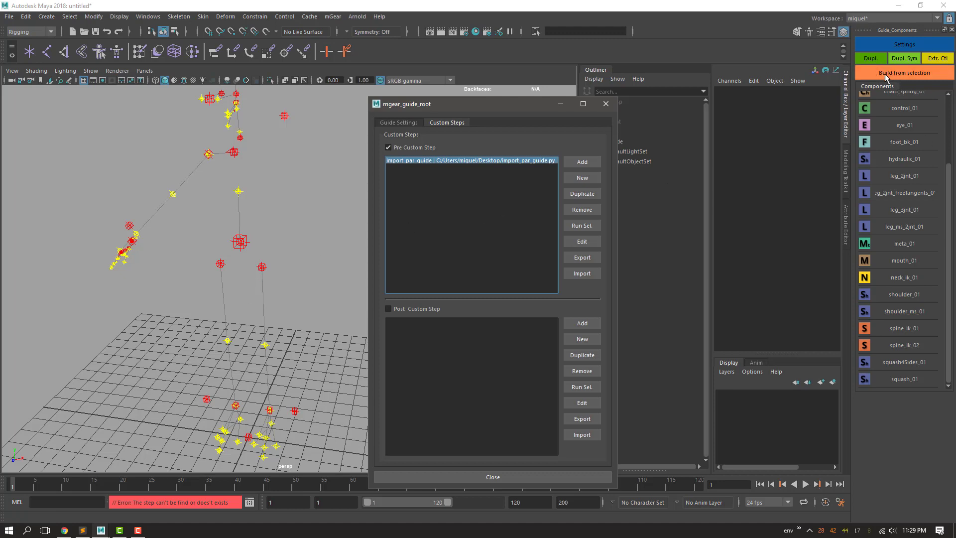
pyautogui.moveTo(458, 104); pyautogui.dragTo(427, 97)
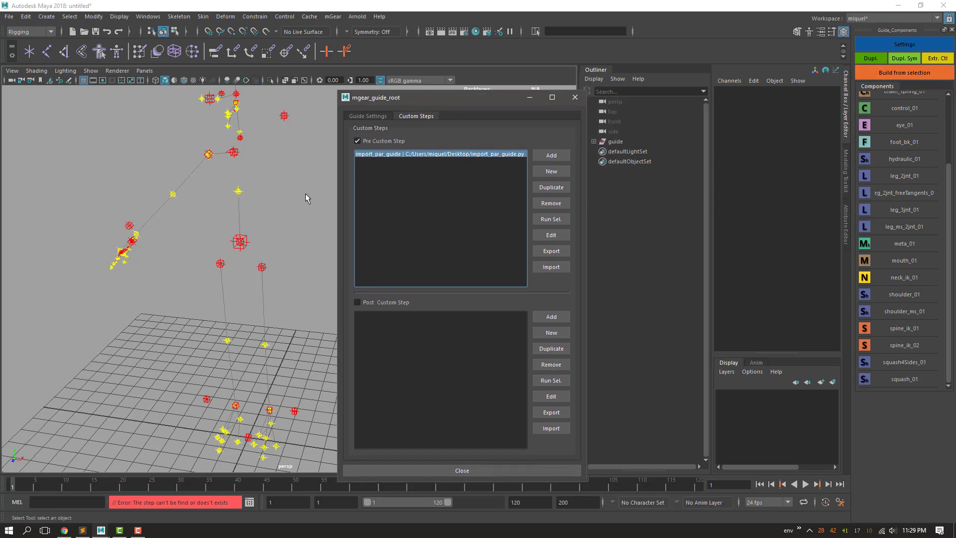
pyautogui.moveTo(285, 195)
pyautogui.keyDown('alt'); pyautogui.mouseDown()
pyautogui.moveTo(268, 225)
pyautogui.moveTo(270, 193)
pyautogui.mouseUp(); pyautogui.keyUp('alt')
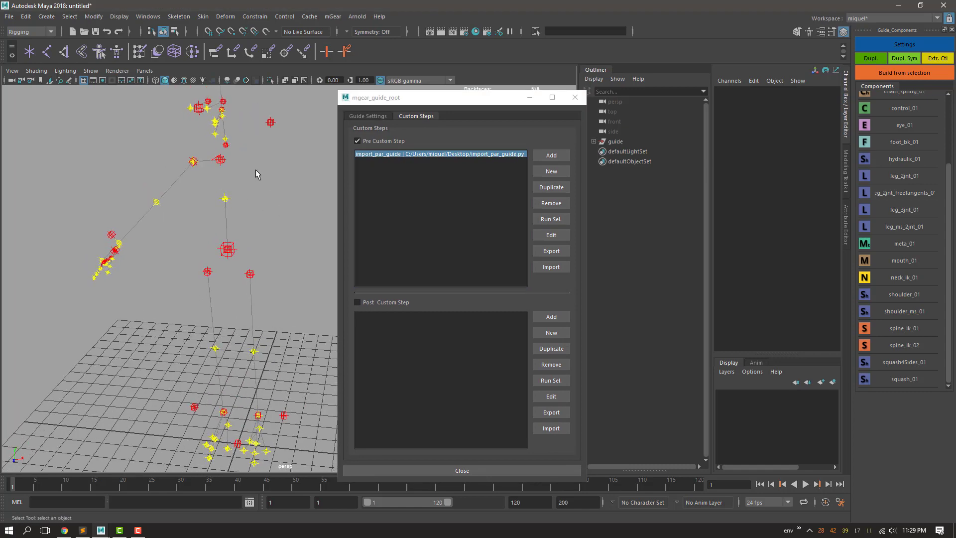
pyautogui.keyDown('alt'); pyautogui.moveTo(268, 308); pyautogui.dragTo(279, 269); pyautogui.keyUp('alt')
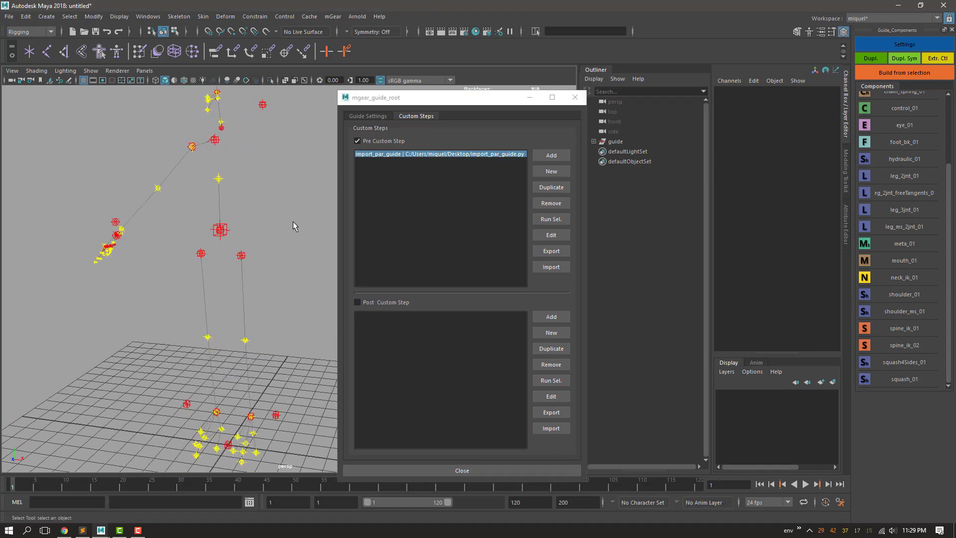
# Switch back to Sublime Text and highlight the select call and its "guide" argument in the script
pyautogui.hotkey('alt', 'Tab')
pyautogui.click(235, 239)
pyautogui.doubleClick(185, 235)
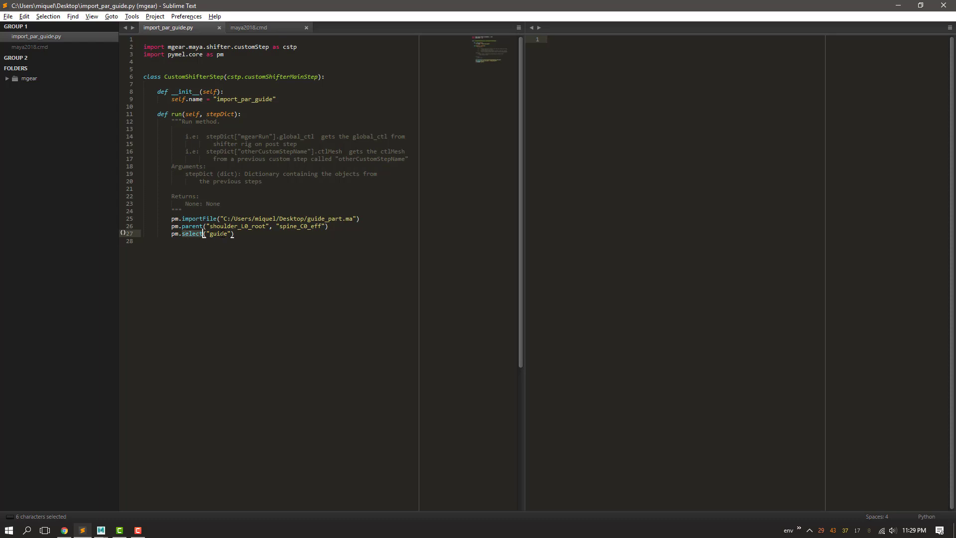
pyautogui.doubleClick(222, 235)
# Return to Maya and select the guide root in the Outliner
pyautogui.hotkey('alt', 'Tab')
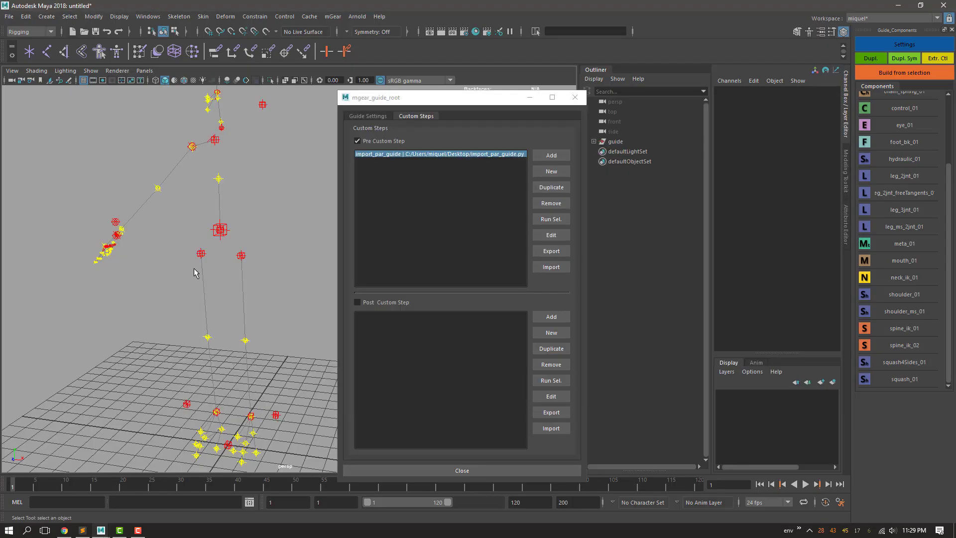
pyautogui.keyDown('alt'); pyautogui.moveTo(241, 257); pyautogui.dragTo(257, 234); pyautogui.keyUp('alt')
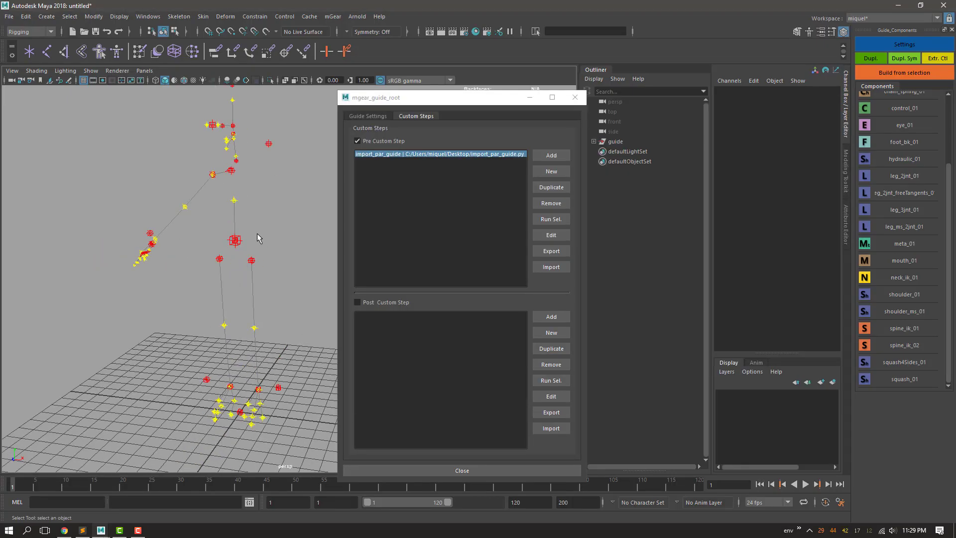
pyautogui.click(631, 141)
pyautogui.keyDown('alt'); pyautogui.moveTo(261, 188); pyautogui.dragTo(267, 218); pyautogui.keyUp('alt')
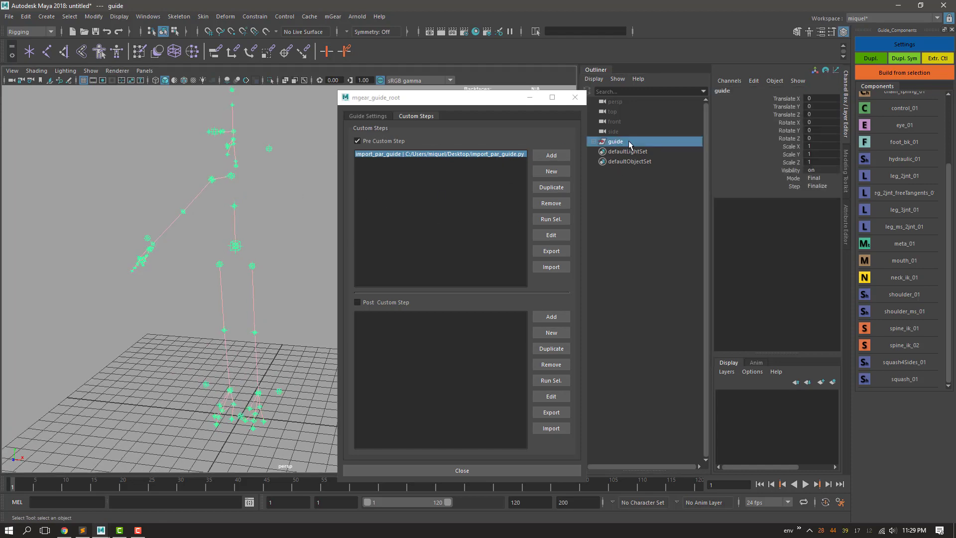
# Build the rig from the selected guide and go to the SHIFTER RIG SYSTEM heading at the start of the build log
pyautogui.click(924, 73)
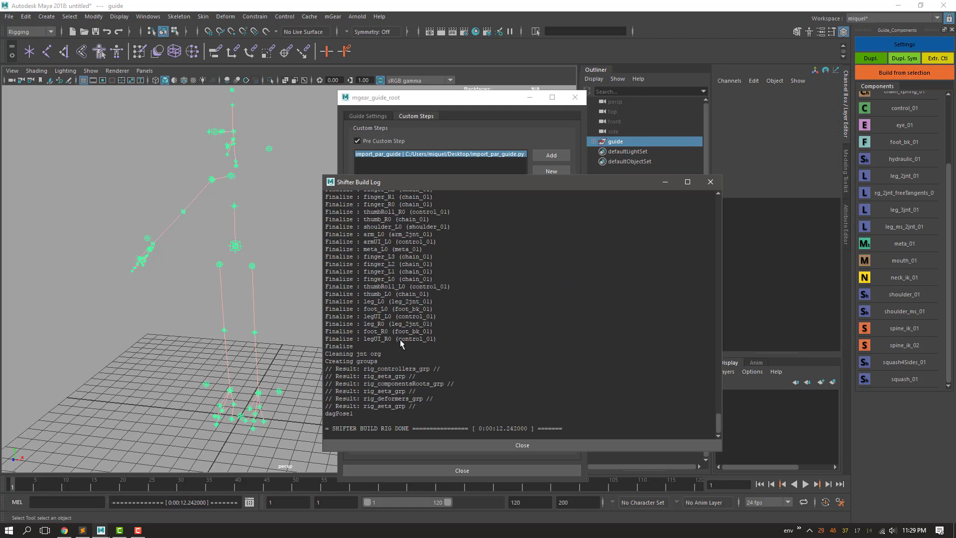
pyautogui.moveTo(719, 424); pyautogui.dragTo(739, 208)
pyautogui.doubleClick(345, 212)
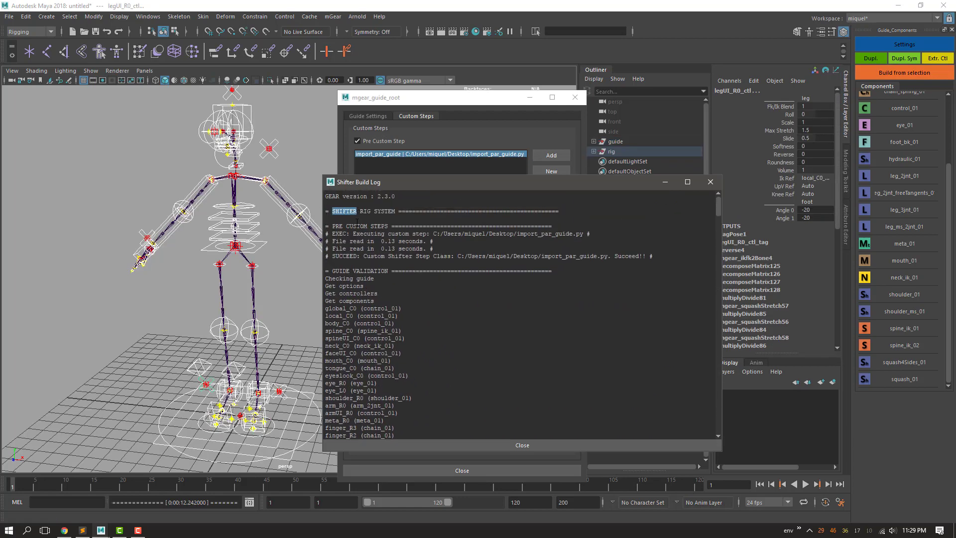
pyautogui.click(386, 215)
# Highlight the build log's PRE CUSTOM STEPS entries for import_par_guide.py and the GUIDE VALIDATION heading
pyautogui.moveTo(334, 226); pyautogui.dragTo(553, 227)
pyautogui.moveTo(332, 234); pyautogui.dragTo(590, 239)
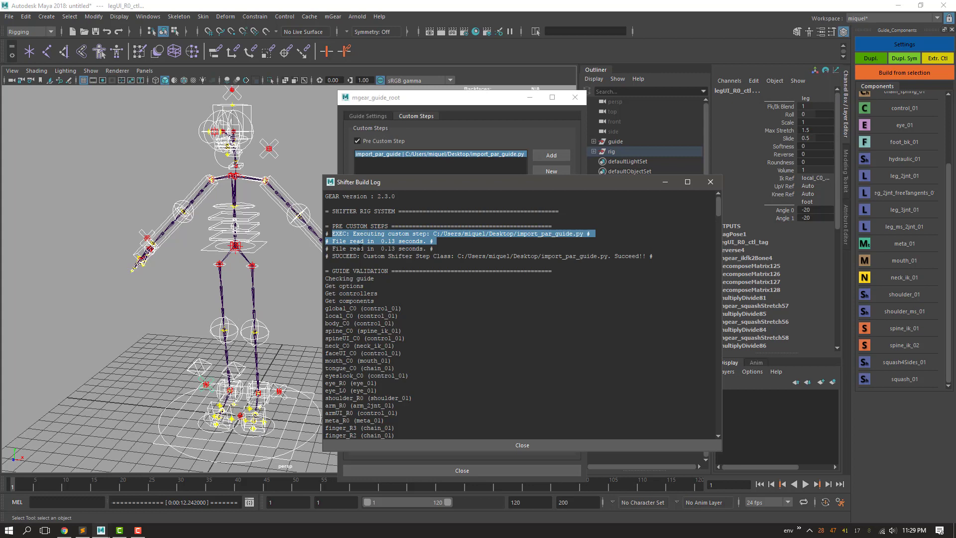
pyautogui.doubleClick(361, 248)
pyautogui.moveTo(439, 249); pyautogui.dragTo(320, 237)
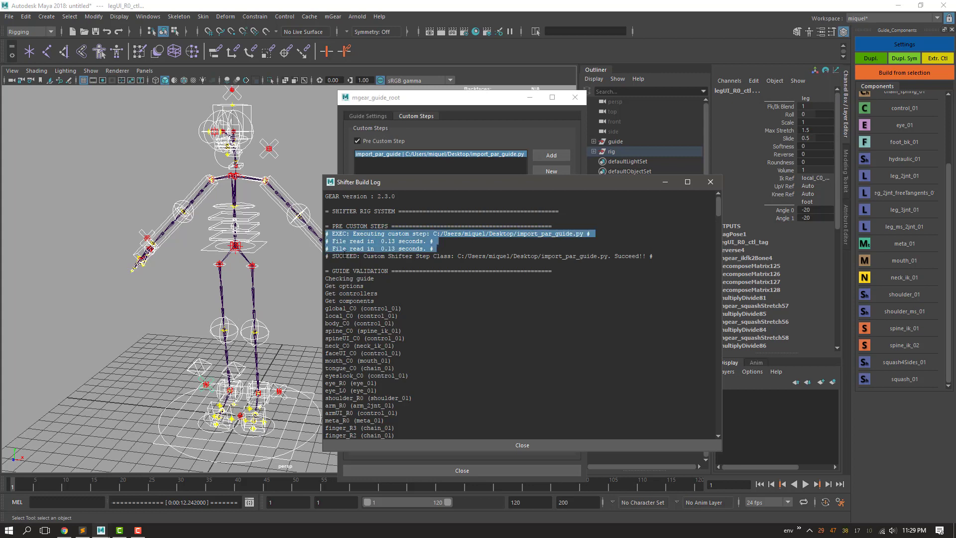
pyautogui.click(346, 255)
pyautogui.doubleClick(371, 271)
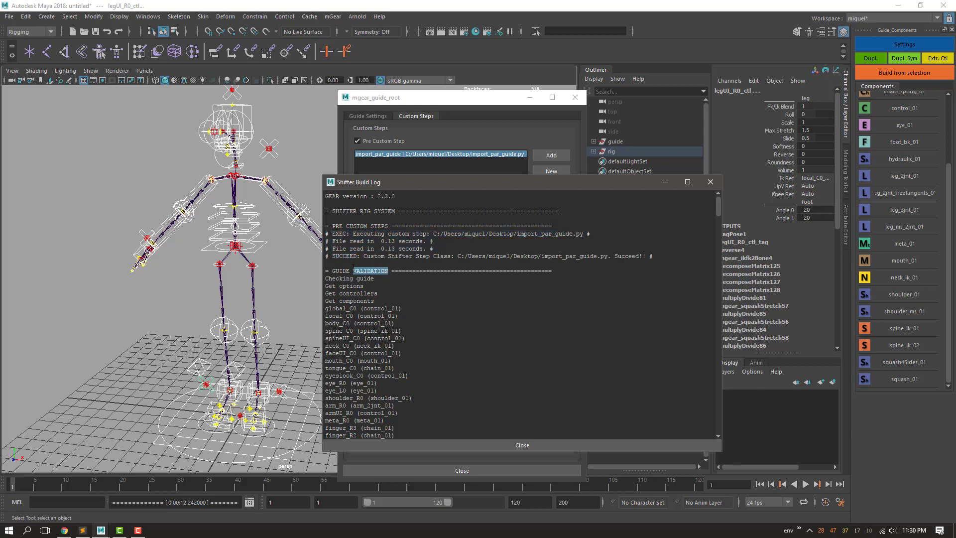
# Examine the rest of the build log, highlighting the parenting entries, the BUILDING RIG heading and the SHIFTER BUILD RIG DONE line
pyautogui.scroll(-18, 358, 282)
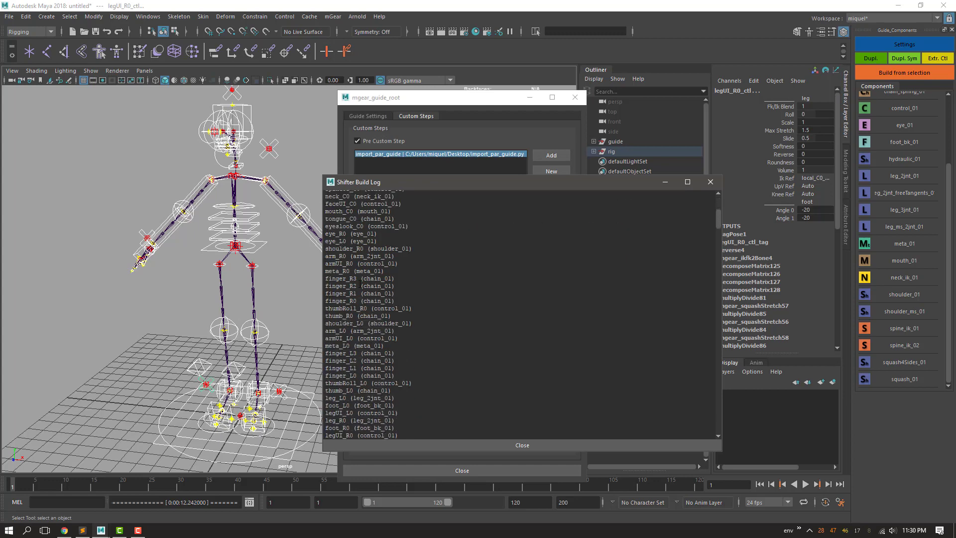
pyautogui.moveTo(341, 245); pyautogui.dragTo(416, 257)
pyautogui.scroll(-4, 414, 262)
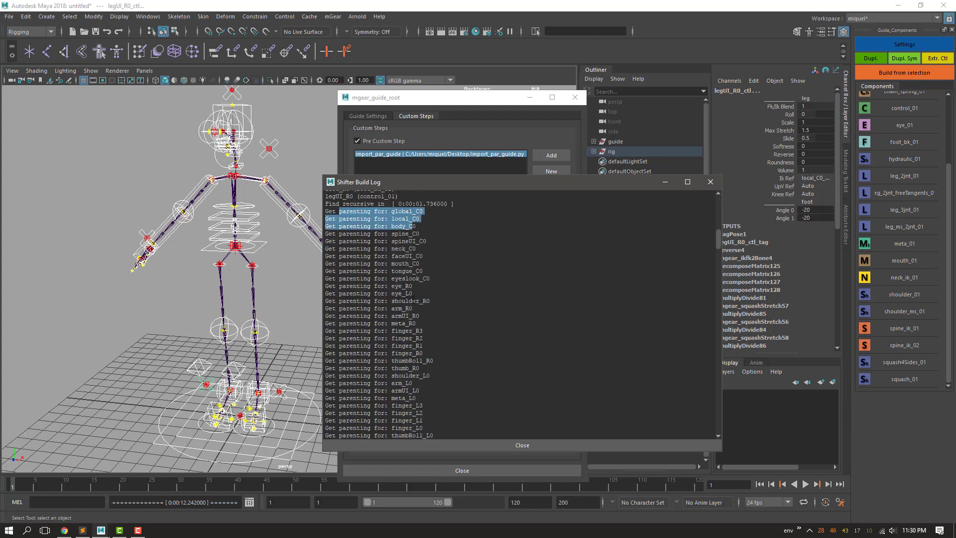
pyautogui.scroll(-7, 428, 391)
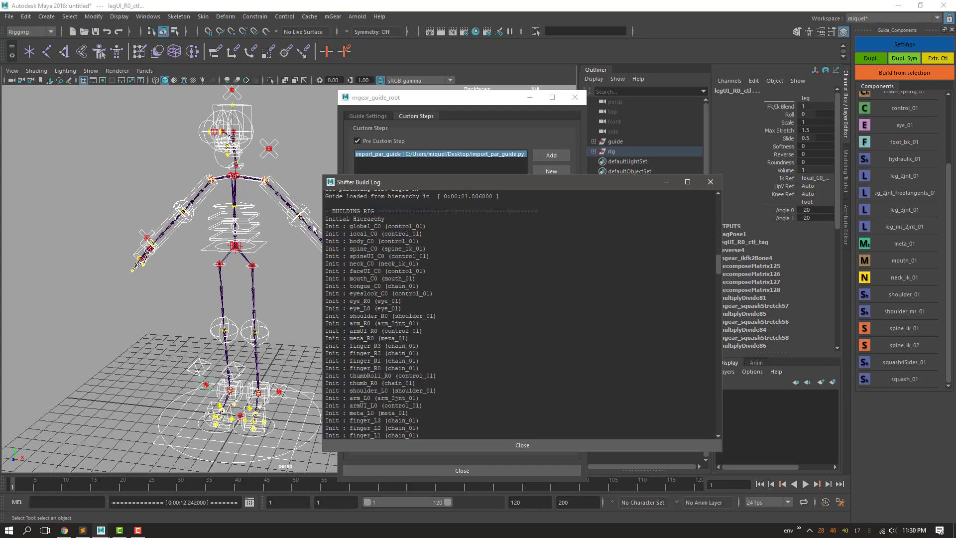
pyautogui.doubleClick(346, 211)
pyautogui.scroll(-20, 451, 299)
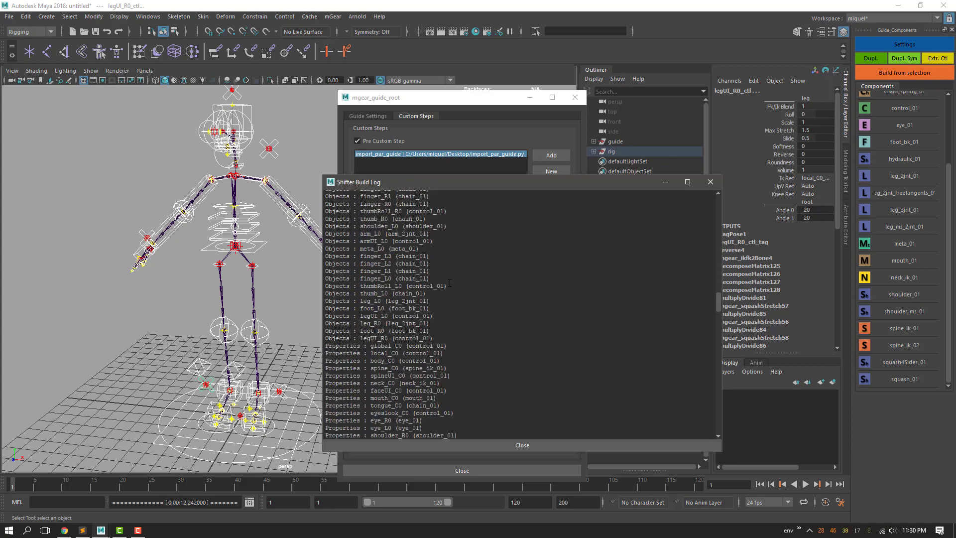
pyautogui.scroll(-20, 451, 328)
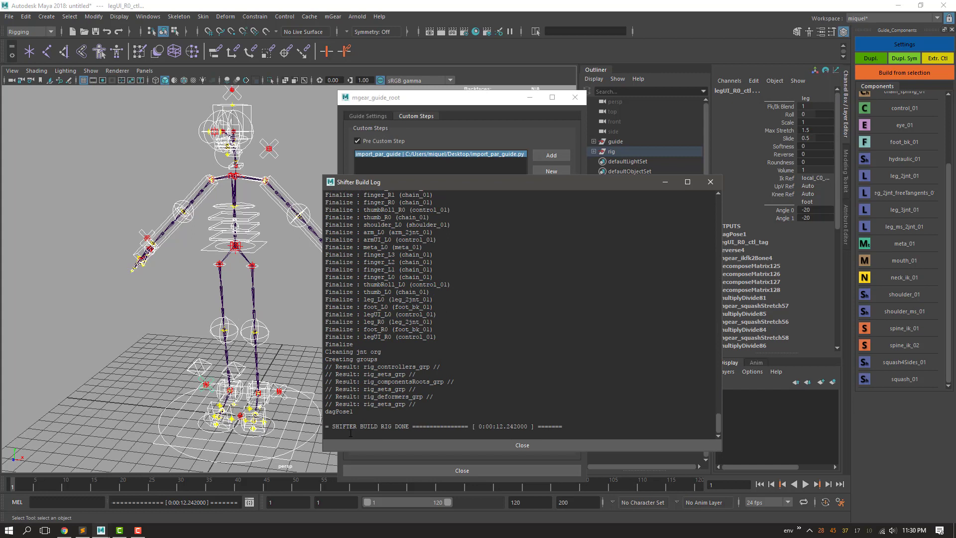
pyautogui.tripleClick(482, 427)
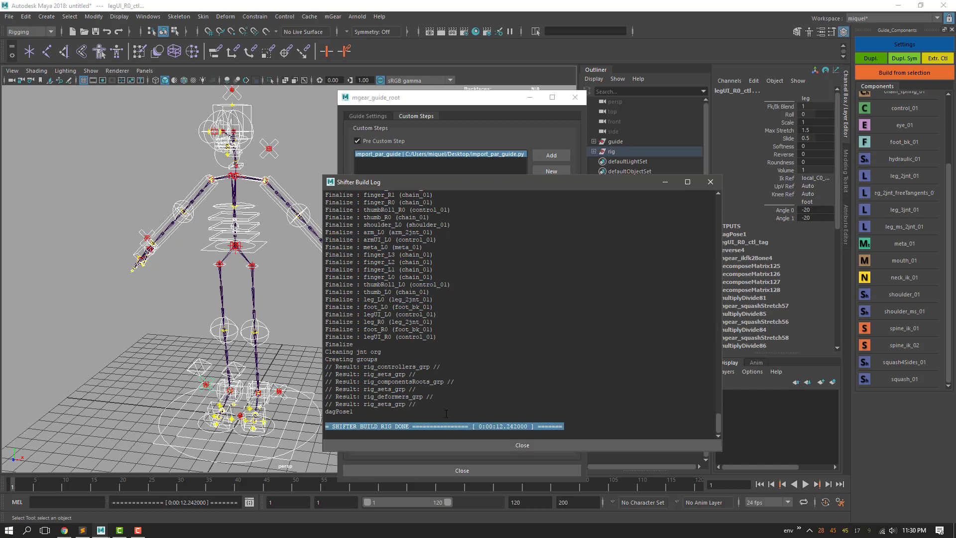
pyautogui.scroll(15, 486, 409)
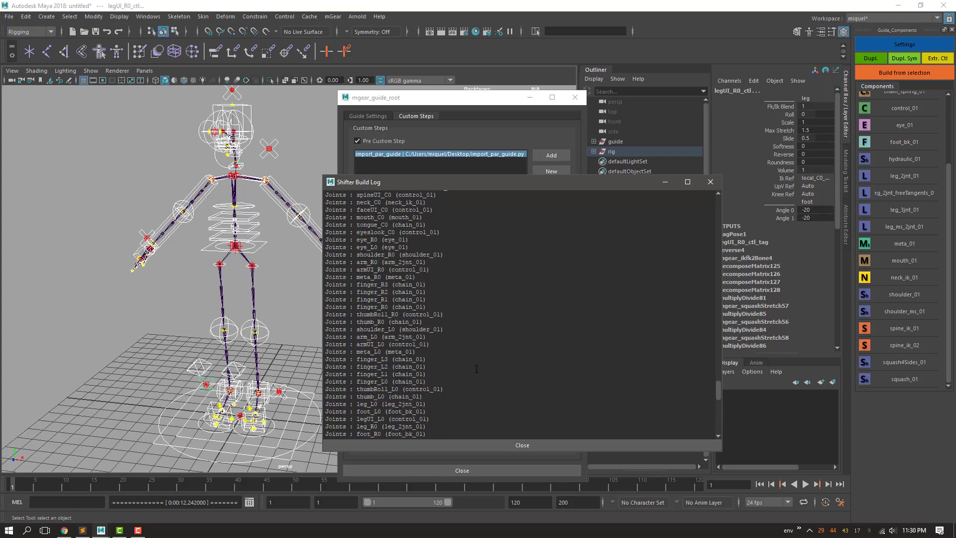
pyautogui.scroll(20, 475, 368)
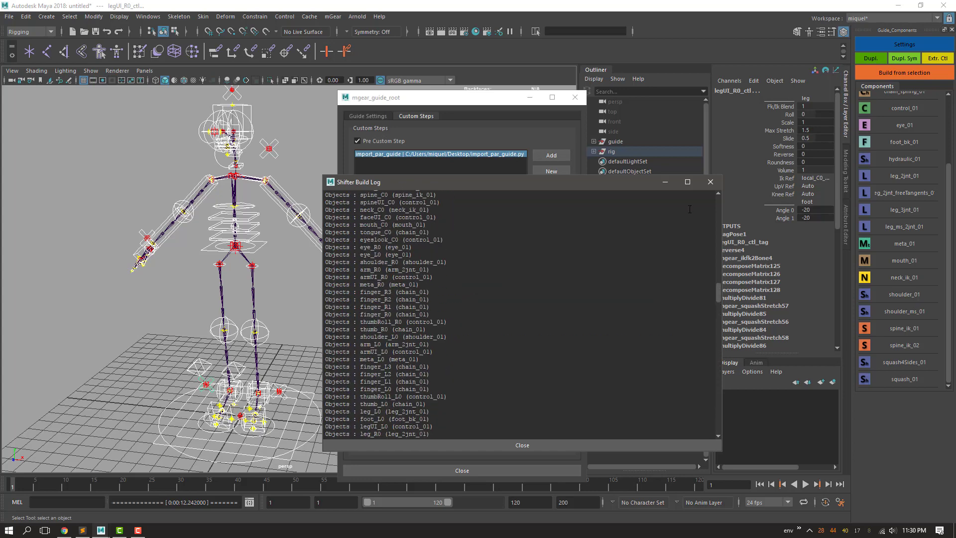
# Close the build log and delete the built rig from the scene
pyautogui.click(712, 183)
pyautogui.scroll(5, 253, 219)
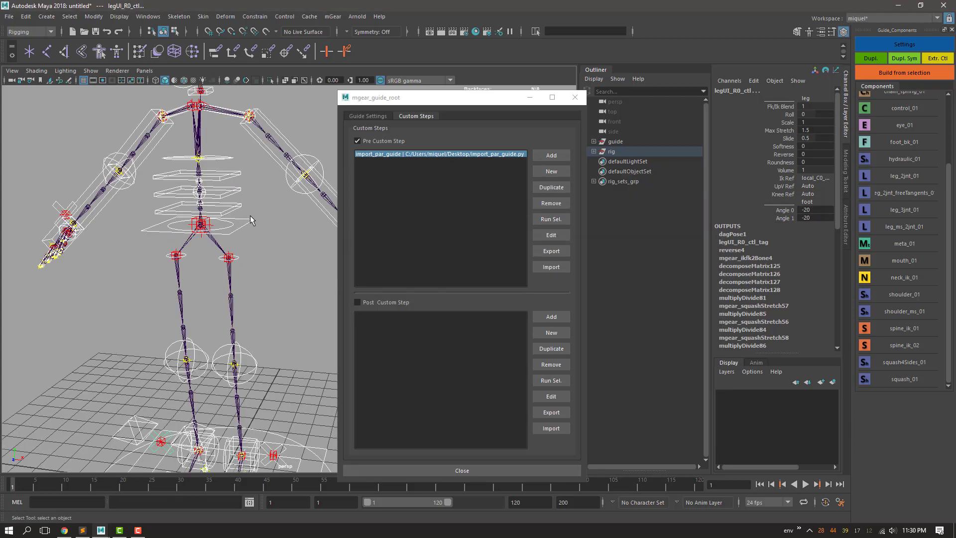
pyautogui.keyDown('alt'); pyautogui.moveTo(236, 155); pyautogui.dragTo(240, 158); pyautogui.keyUp('alt')
pyautogui.keyDown('alt'); pyautogui.moveTo(240, 159); pyautogui.dragTo(200, 187, button='middle'); pyautogui.keyUp('alt')
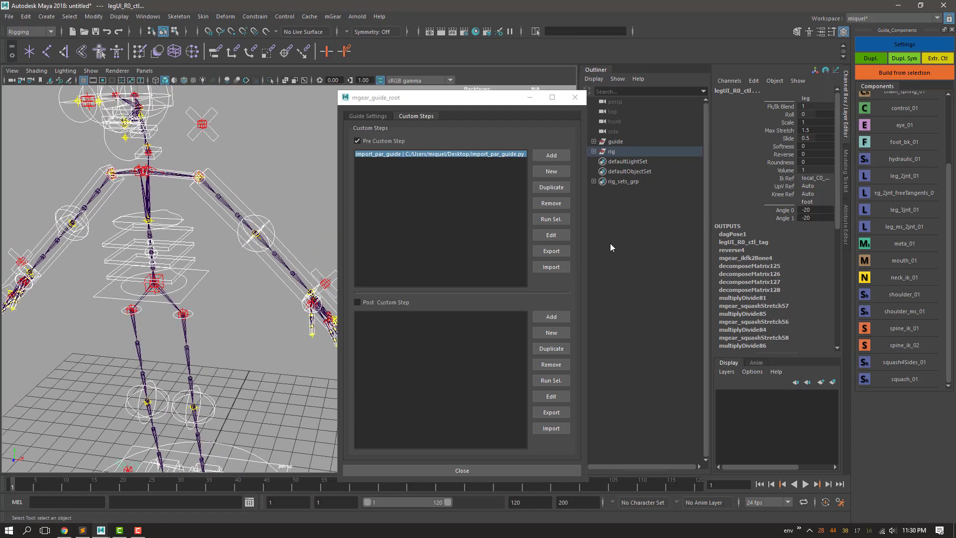
pyautogui.click(613, 152)
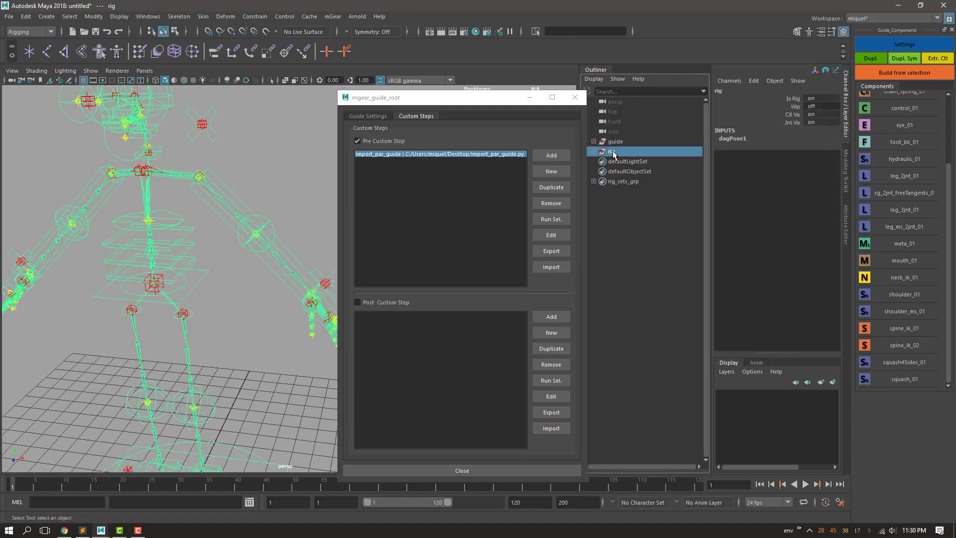
pyautogui.press('Delete')
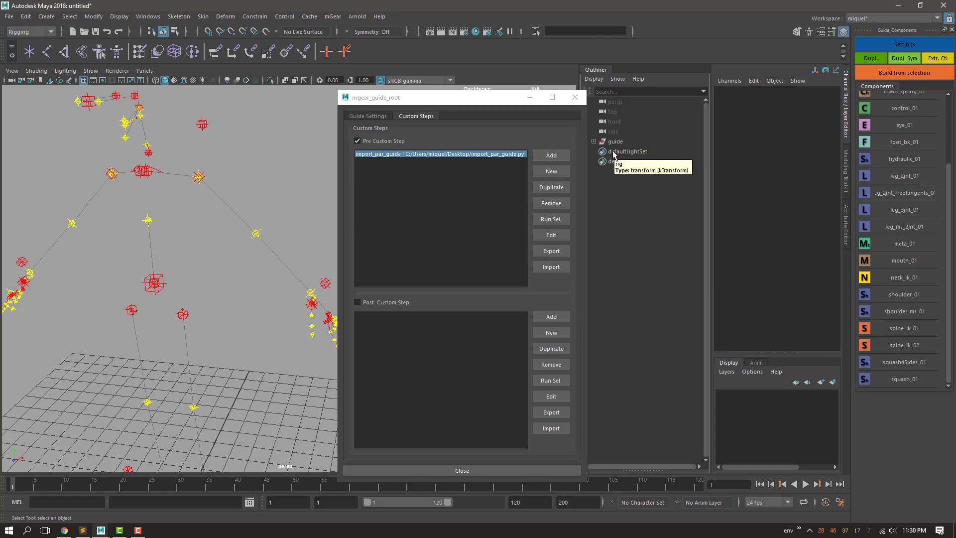
# Select shoulder_L0_root in the viewport and inspect the imported left arm guide from several angles
pyautogui.click(153, 174)
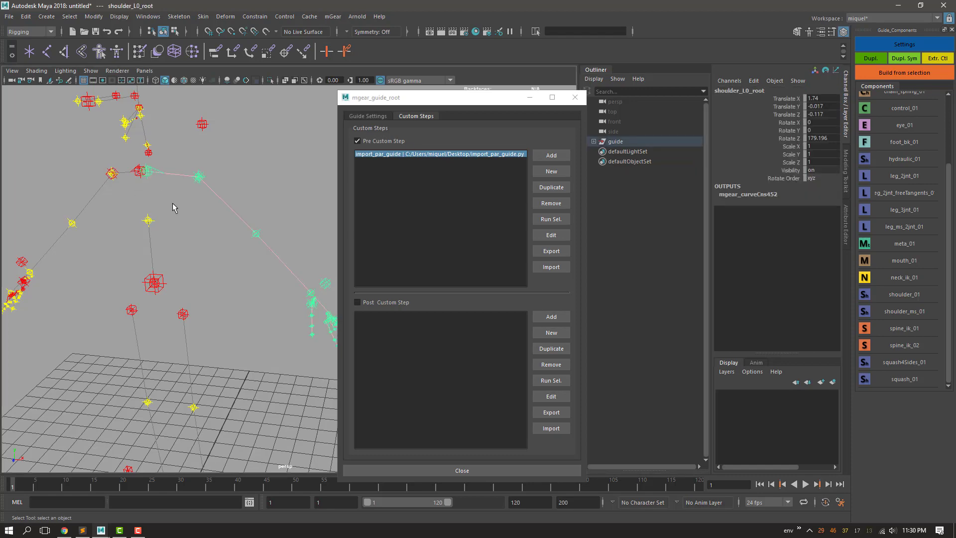
pyautogui.keyDown('alt'); pyautogui.moveTo(173, 202); pyautogui.dragTo(249, 270); pyautogui.keyUp('alt')
pyautogui.scroll(-5, 215, 249)
pyautogui.keyDown('alt'); pyautogui.moveTo(248, 268); pyautogui.dragTo(228, 278, button='middle'); pyautogui.keyUp('alt')
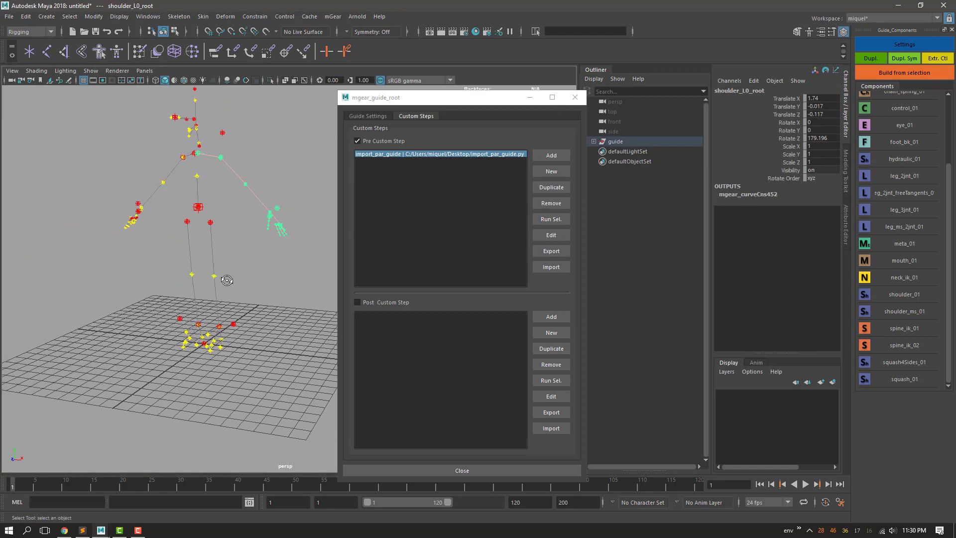
pyautogui.keyDown('alt'); pyautogui.moveTo(229, 277); pyautogui.dragTo(238, 268); pyautogui.keyUp('alt')
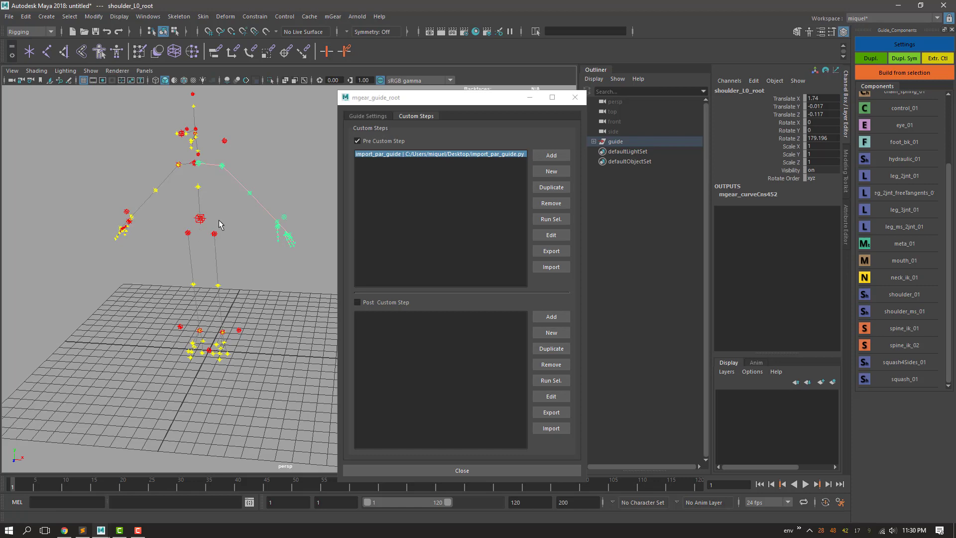
pyautogui.keyDown('alt'); pyautogui.moveTo(218, 220); pyautogui.dragTo(222, 226, button='middle'); pyautogui.keyUp('alt')
pyautogui.keyDown('alt'); pyautogui.moveTo(222, 226); pyautogui.dragTo(246, 251, button='right'); pyautogui.keyUp('alt')
pyautogui.keyDown('alt'); pyautogui.moveTo(229, 181); pyautogui.dragTo(278, 210, button='middle'); pyautogui.keyUp('alt')
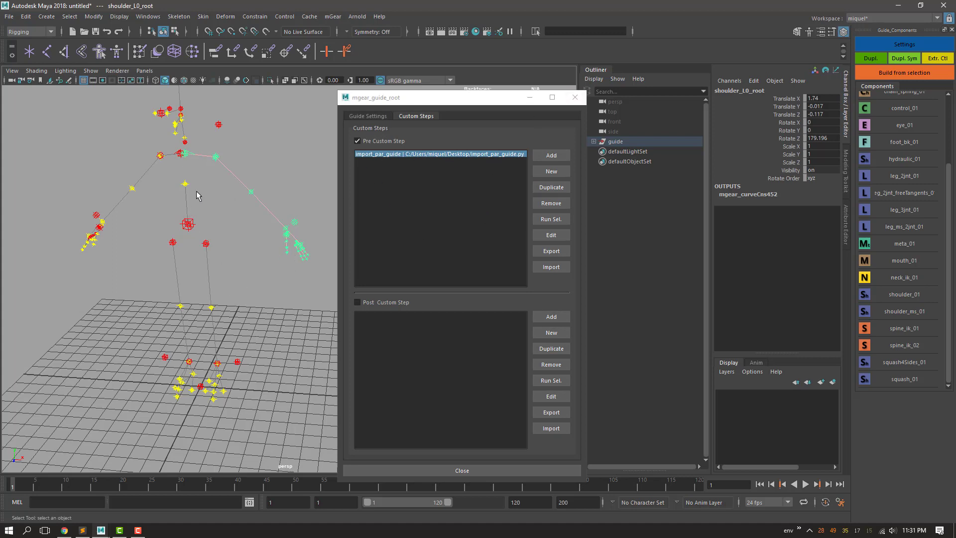
pyautogui.keyDown('alt'); pyautogui.moveTo(255, 273); pyautogui.dragTo(199, 222); pyautogui.keyUp('alt')
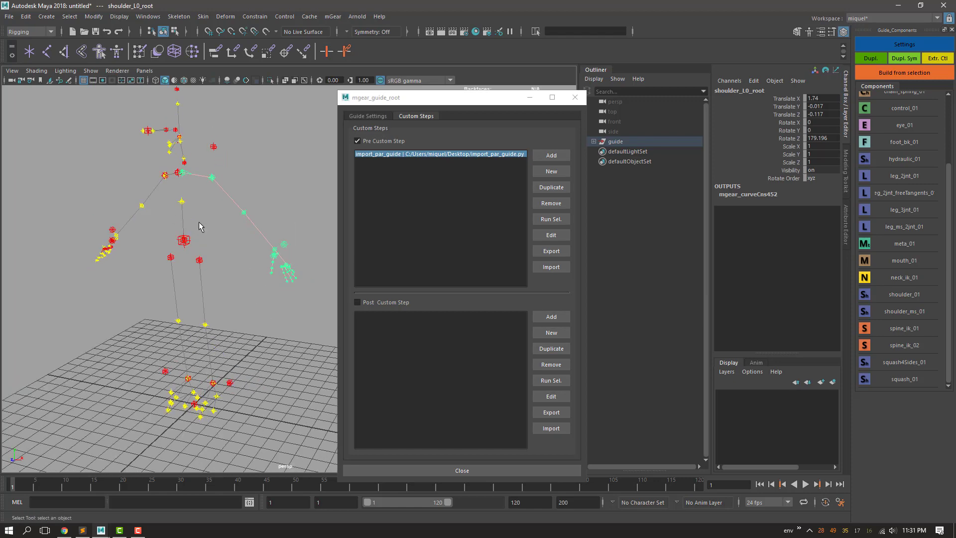
pyautogui.keyDown('alt'); pyautogui.moveTo(210, 306); pyautogui.dragTo(196, 269); pyautogui.keyUp('alt')
pyautogui.keyDown('alt'); pyautogui.moveTo(264, 232); pyautogui.dragTo(249, 279); pyautogui.keyUp('alt')
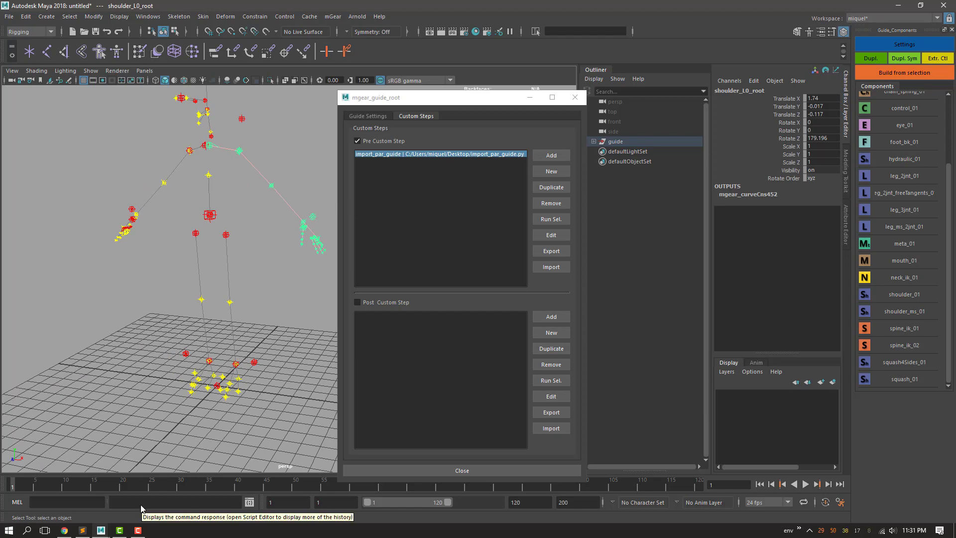
# Switch to the release log in Chrome and highlight the Synoptic spring bake util [#61] and Spring chain bake spring bug [#67] entries
pyautogui.click(63, 531)
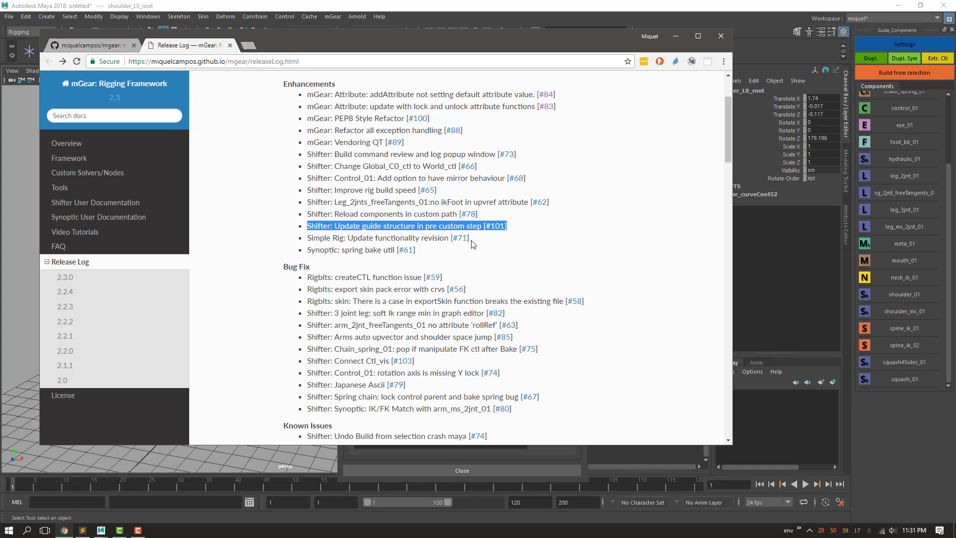
pyautogui.moveTo(470, 238); pyautogui.dragTo(415, 259)
pyautogui.click(310, 252)
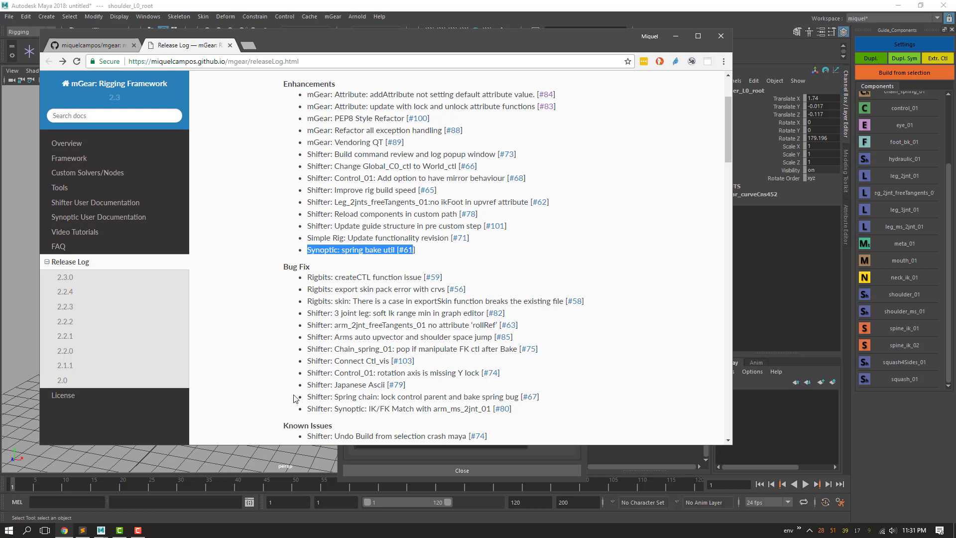
pyautogui.moveTo(338, 399); pyautogui.dragTo(540, 399)
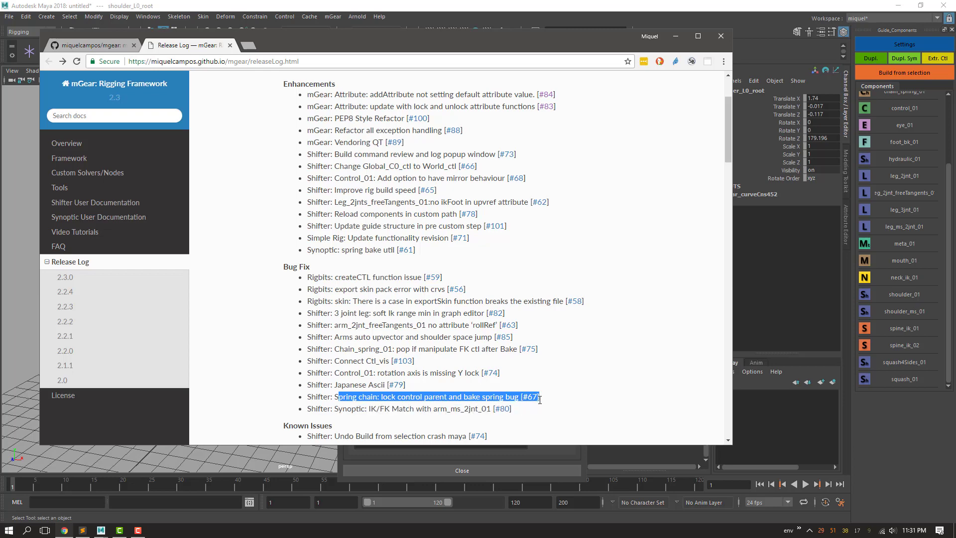
# Return to Maya, start a new empty scene and close the leftover guide settings window
pyautogui.click(635, 10)
pyautogui.click(246, 298)
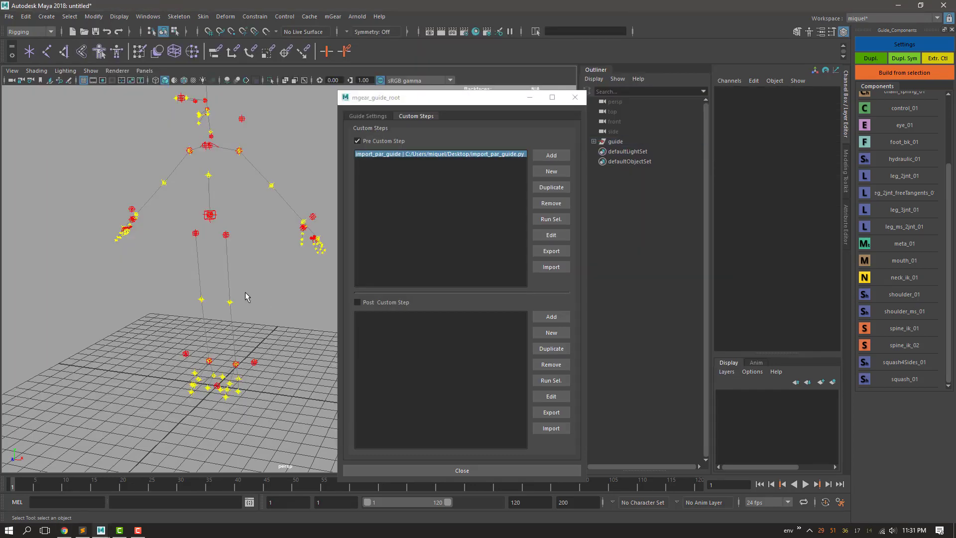
pyautogui.hotkey('ctrl', 'n')
pyautogui.click(471, 273)
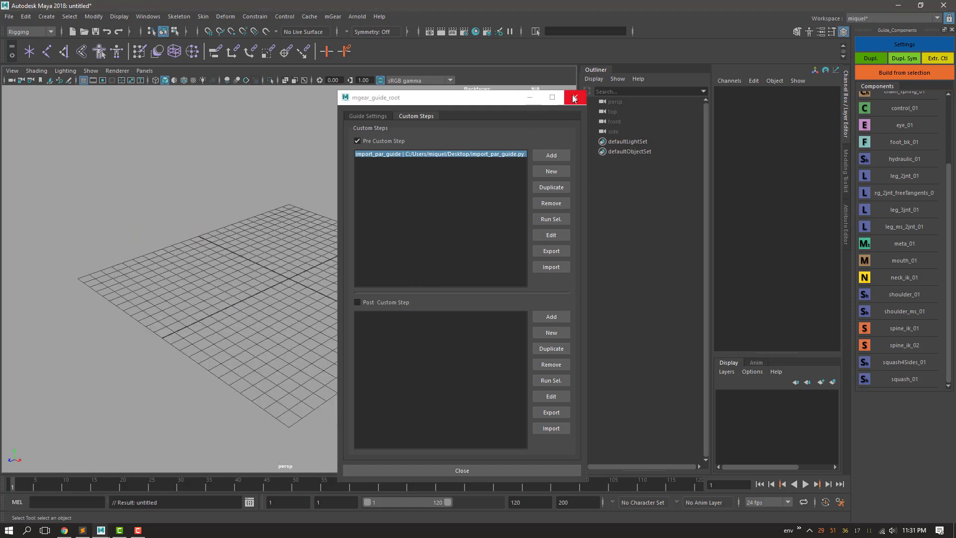
pyautogui.click(574, 97)
# Add a chain_spring_01 guide with 3 joints, direction X and spacing 1.0, keeping its default component settings
pyautogui.scroll(-4, 344, 269)
pyautogui.keyDown('alt'); pyautogui.moveTo(339, 259); pyautogui.dragTo(354, 282); pyautogui.keyUp('alt')
pyautogui.scroll(-4, 362, 271)
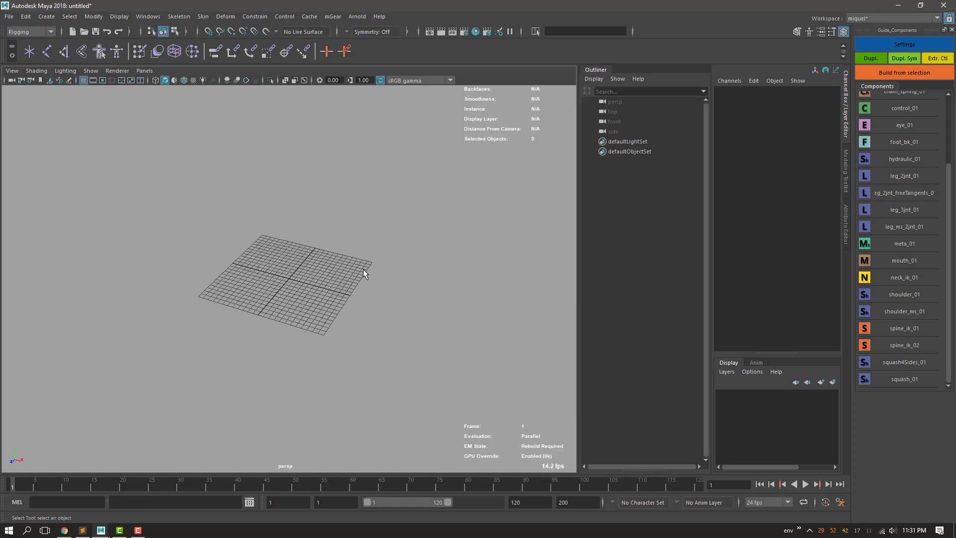
pyautogui.keyDown('alt'); pyautogui.moveTo(364, 269); pyautogui.dragTo(383, 285, button='middle'); pyautogui.keyUp('alt')
pyautogui.keyDown('alt'); pyautogui.moveTo(383, 285); pyautogui.dragTo(385, 279); pyautogui.keyUp('alt')
pyautogui.scroll(3, 899, 252)
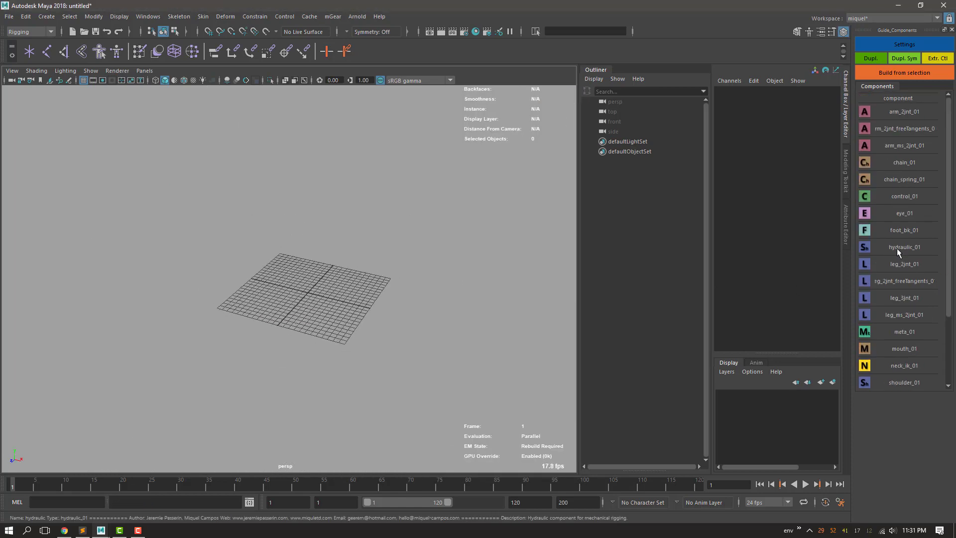
pyautogui.doubleClick(864, 180)
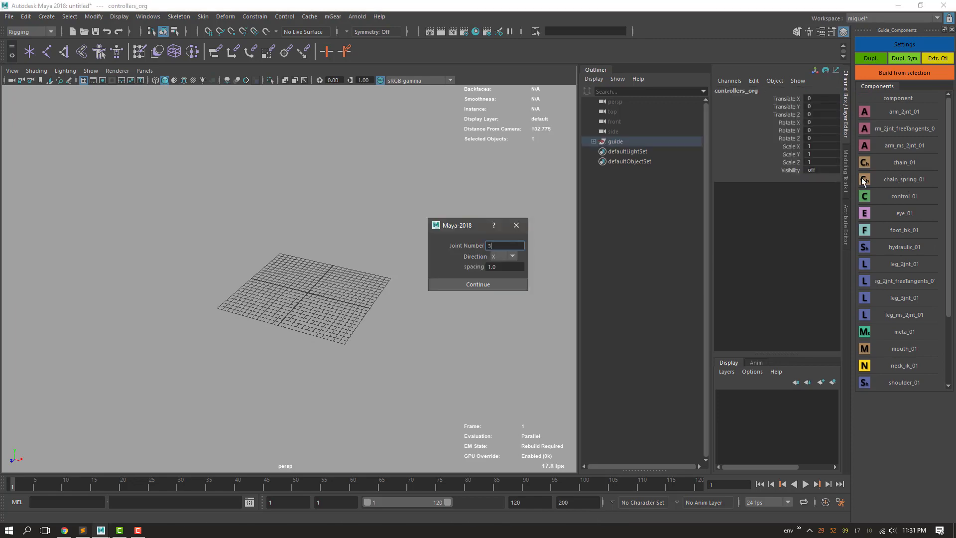
pyautogui.click(488, 287)
pyautogui.scroll(5, 353, 313)
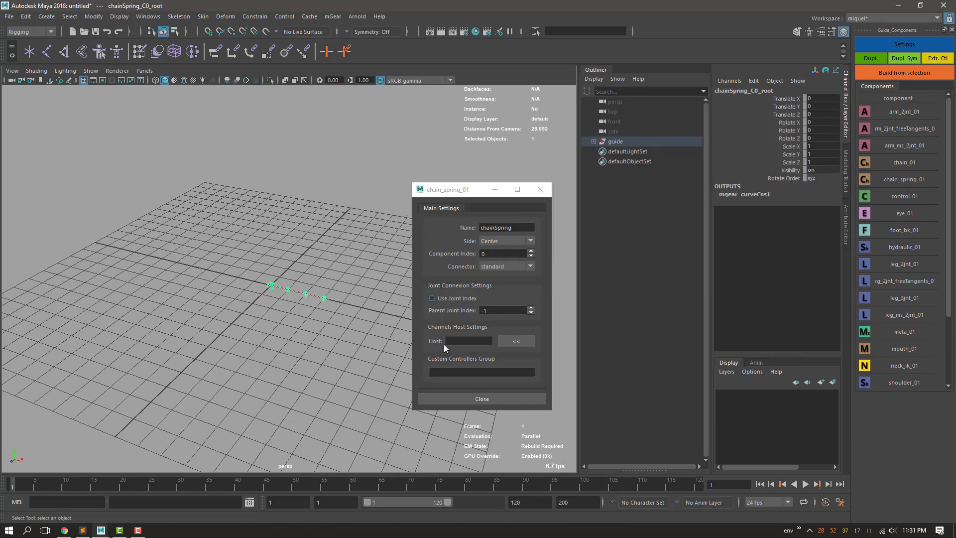
pyautogui.click(442, 401)
# Rotate the chain spring guide's root so the chain points upward from the grid, leaving nothing selected
pyautogui.keyDown('alt'); pyautogui.moveTo(345, 379); pyautogui.dragTo(374, 360); pyautogui.keyUp('alt')
pyautogui.press('e')
pyautogui.moveTo(304, 264); pyautogui.dragTo(248, 225)
pyautogui.press('q')
pyautogui.click(461, 242)
# Open the guide root's settings and add the baker tab to the synoptic rig tabs
pyautogui.click(606, 143)
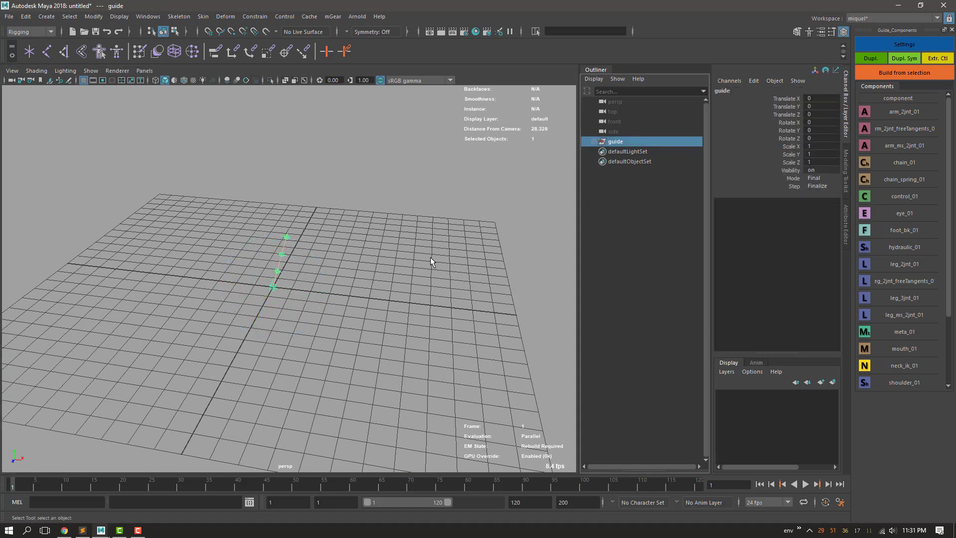
pyautogui.press('s')
pyautogui.moveTo(436, 126); pyautogui.dragTo(427, 85)
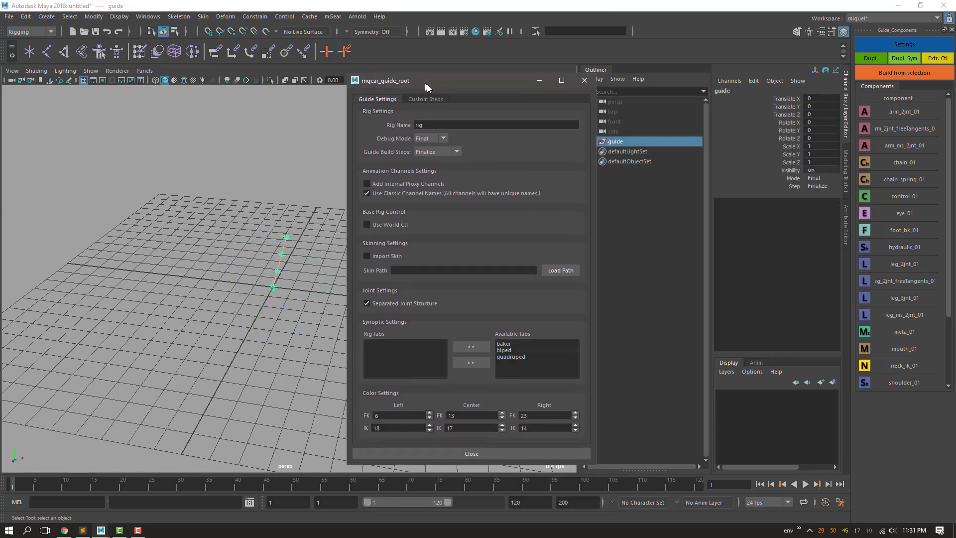
pyautogui.click(503, 343)
pyautogui.click(471, 347)
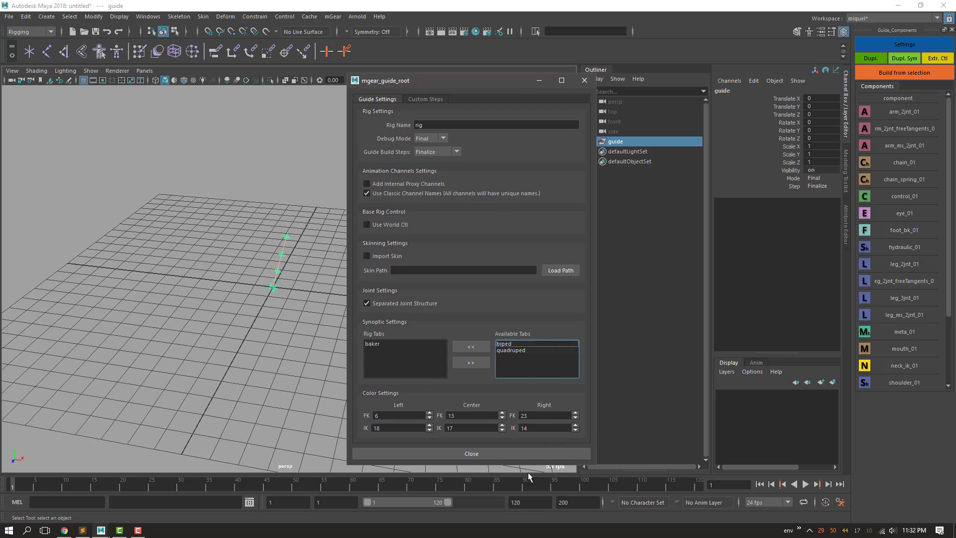
# Close the guide settings, build the rig from the selected guide root, and dismiss the build log
pyautogui.click(471, 453)
pyautogui.click(360, 322)
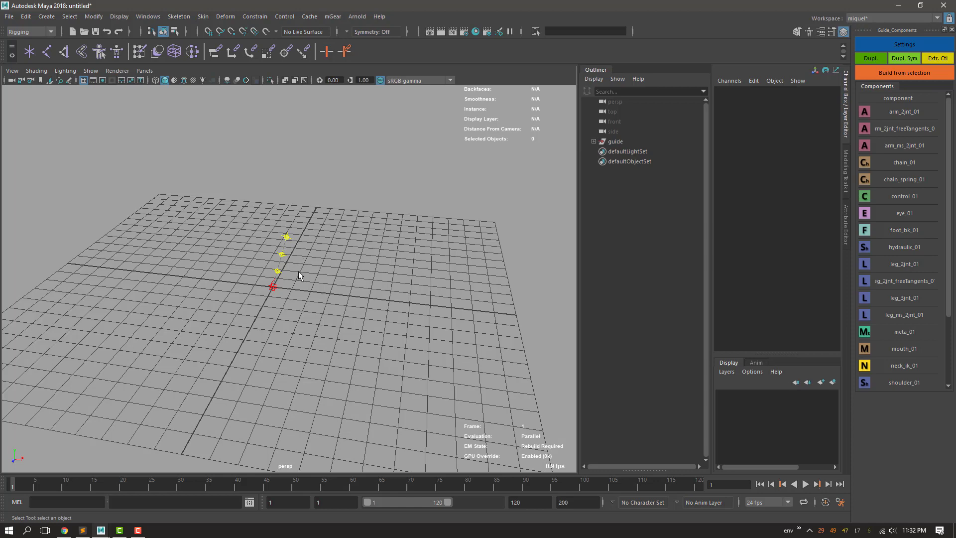
pyautogui.keyDown('alt'); pyautogui.moveTo(297, 273); pyautogui.dragTo(456, 209); pyautogui.keyUp('alt')
pyautogui.click(266, 298)
pyautogui.click(618, 141)
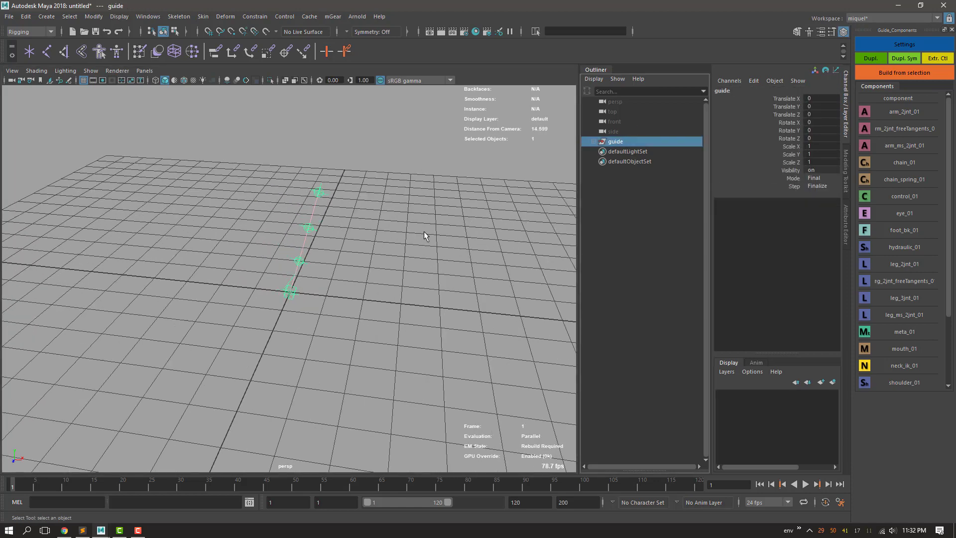
pyautogui.press('g')
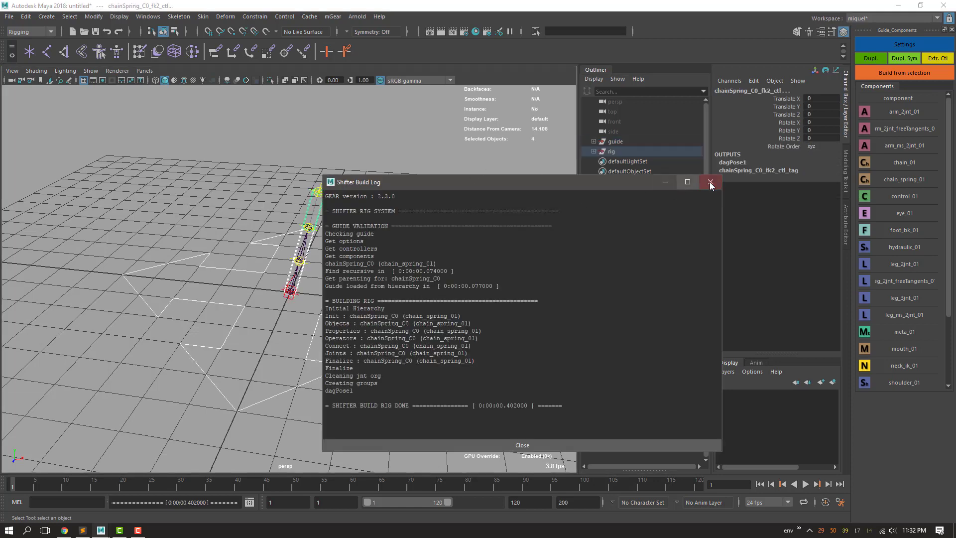
pyautogui.click(711, 182)
# Key all channels of the rig's global control at frame 1 and go to frame 79
pyautogui.keyDown('alt'); pyautogui.moveTo(398, 316); pyautogui.dragTo(342, 344, button='right'); pyautogui.keyUp('alt')
pyautogui.click(331, 309)
pyautogui.press('w')
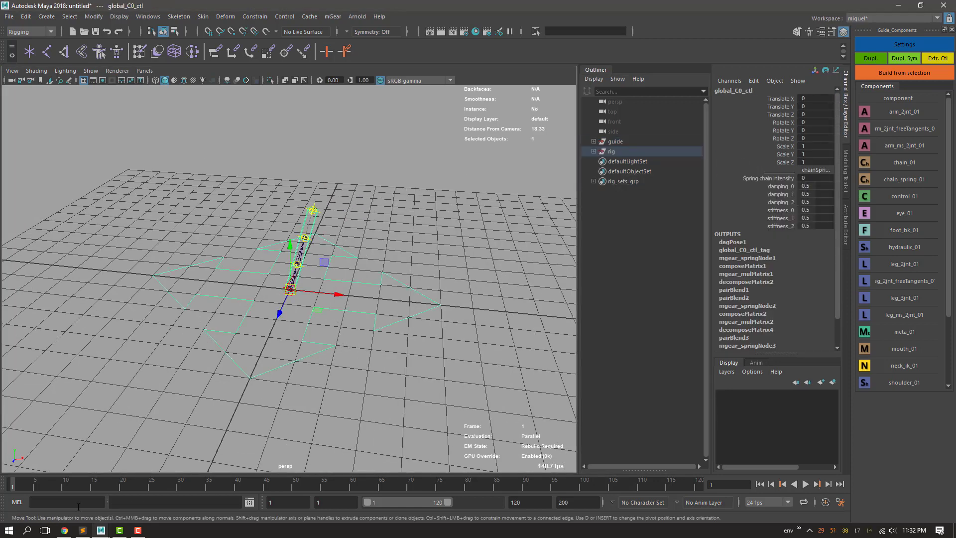
pyautogui.moveTo(333, 489); pyautogui.dragTo(462, 485)
pyautogui.press('d')
pyautogui.press('s')
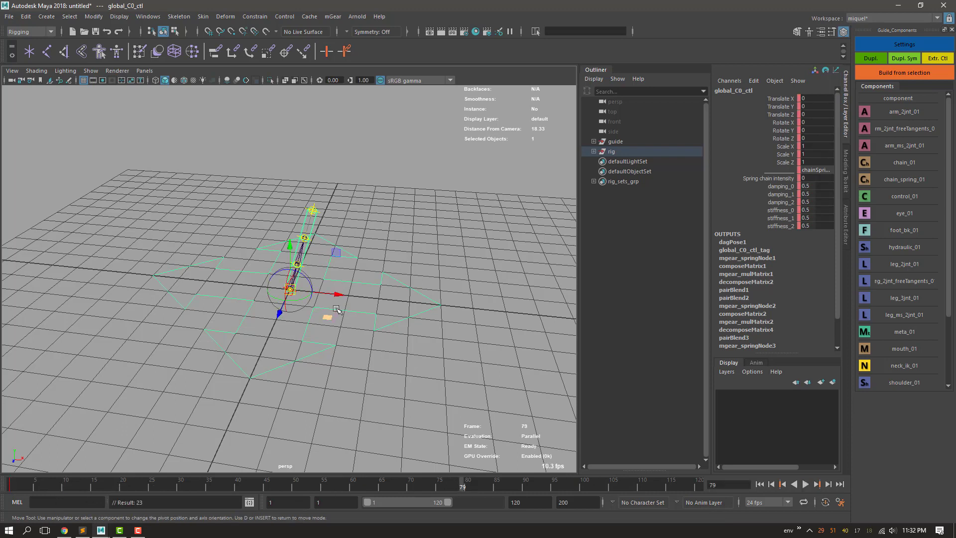
pyautogui.press('d')
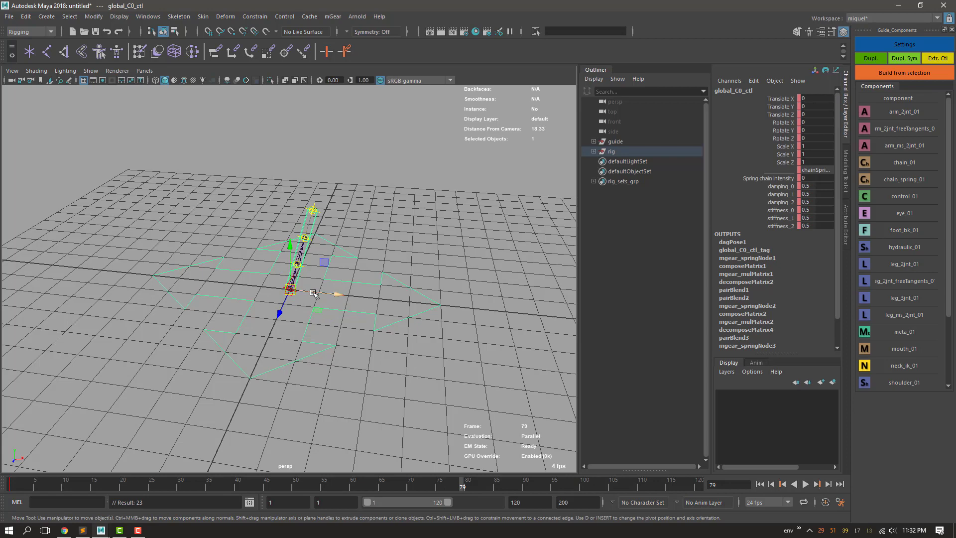
# Move the global control along X, rotate it about -42.7° in Z, key it at frame 79, and preview the animation
pyautogui.moveTo(337, 295); pyautogui.dragTo(567, 287)
pyautogui.keyDown('alt'); pyautogui.moveTo(567, 287); pyautogui.dragTo(421, 293, button='right'); pyautogui.keyUp('alt')
pyautogui.keyDown('alt'); pyautogui.moveTo(421, 293); pyautogui.dragTo(399, 285, button='middle'); pyautogui.keyUp('alt')
pyautogui.press('e')
pyautogui.moveTo(355, 248); pyautogui.dragTo(374, 274)
pyautogui.press('s')
pyautogui.hotkey('alt', 'v')
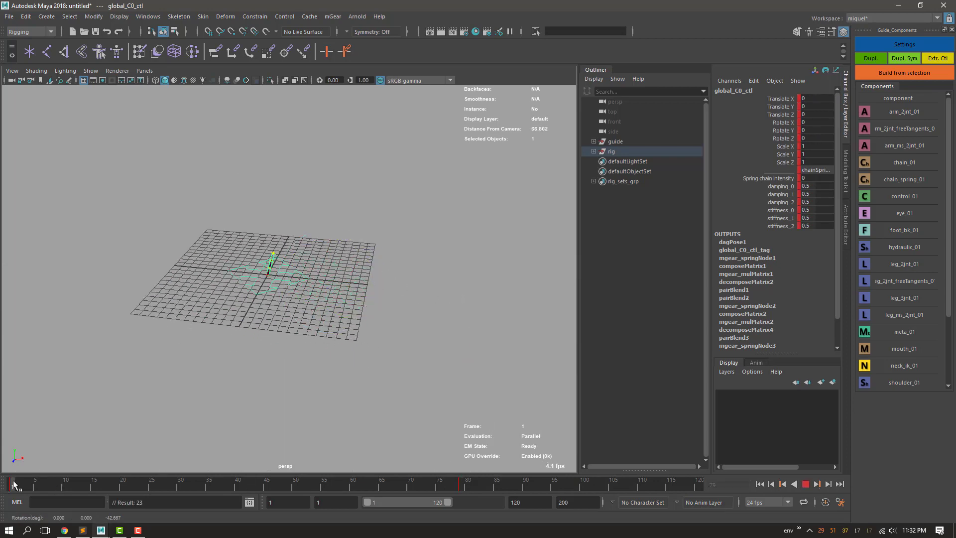
pyautogui.hotkey('alt', 'v')
# Delete the keys on the global control's spring chain intensity, damping and stiffness channels
pyautogui.keyDown('alt'); pyautogui.moveTo(275, 347); pyautogui.dragTo(468, 359, button='right'); pyautogui.keyUp('alt')
pyautogui.keyDown('alt'); pyautogui.moveTo(468, 359); pyautogui.dragTo(452, 381, button='middle'); pyautogui.keyUp('alt')
pyautogui.press('q')
pyautogui.moveTo(781, 178); pyautogui.dragTo(786, 226)
pyautogui.rightClick(785, 225)
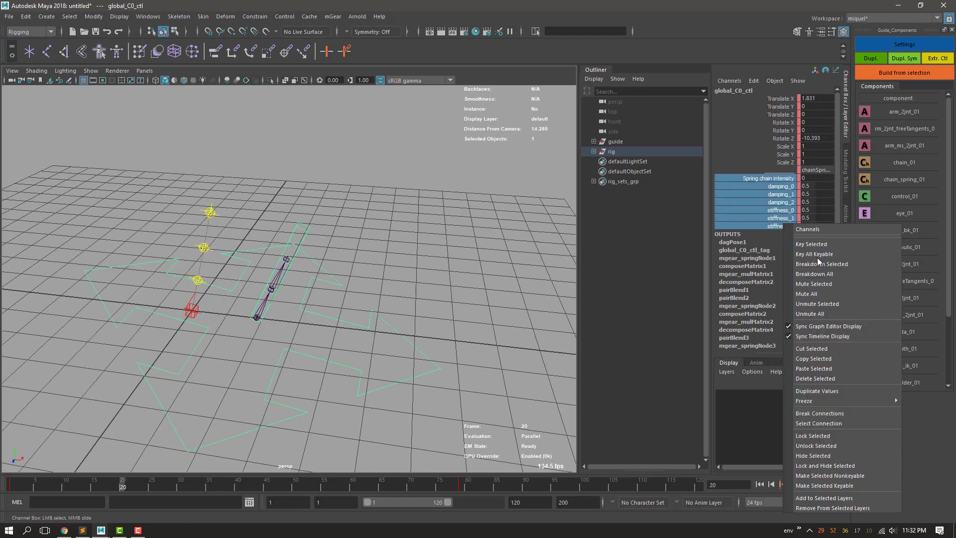
pyautogui.click(819, 379)
# Set the global control's spring chain intensity to 1 and all damping and stiffness values to 0.3
pyautogui.click(779, 179)
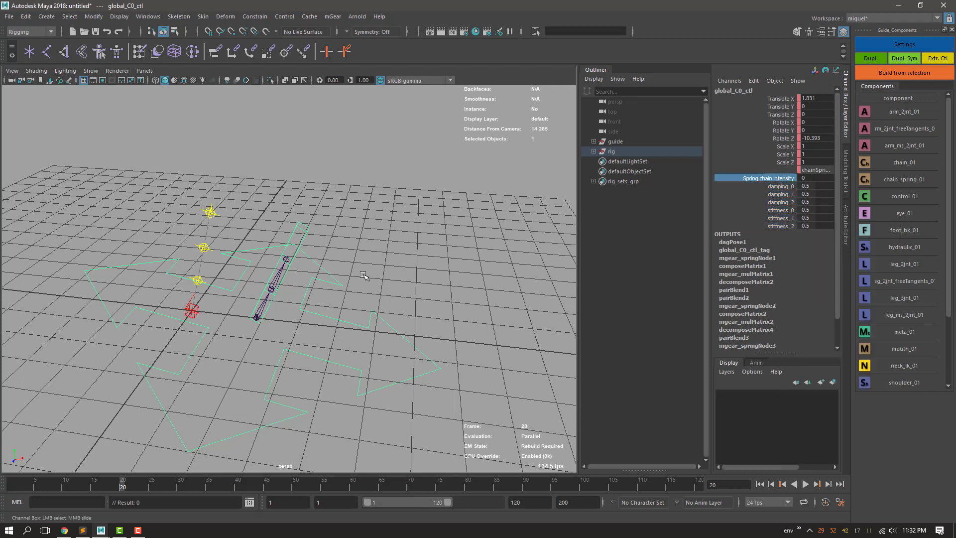
pyautogui.moveTo(363, 269); pyautogui.dragTo(446, 272, button='middle')
pyautogui.moveTo(807, 186); pyautogui.dragTo(808, 227)
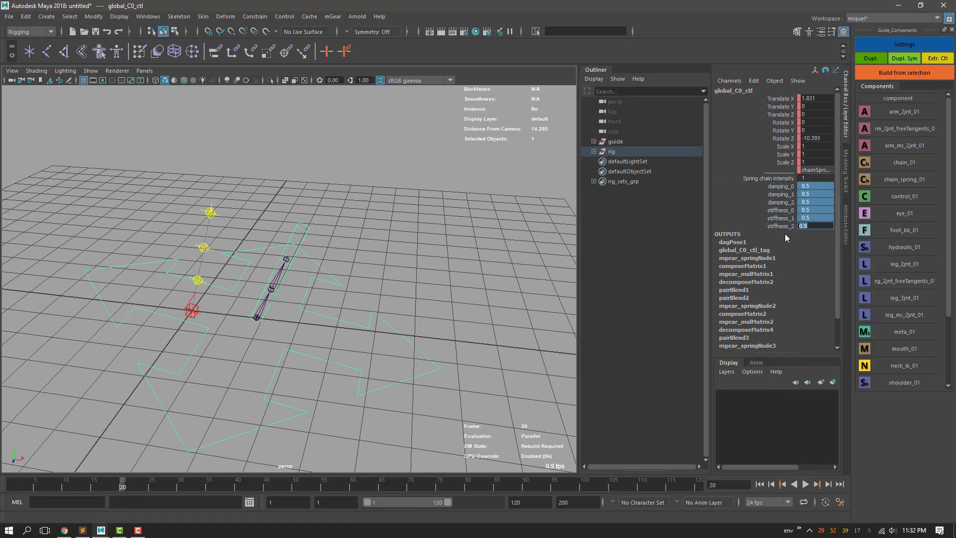
pyautogui.click(519, 326)
# Play back the animation to review the chain's spring motion, and stop the playback
pyautogui.hotkey('alt', 'v')
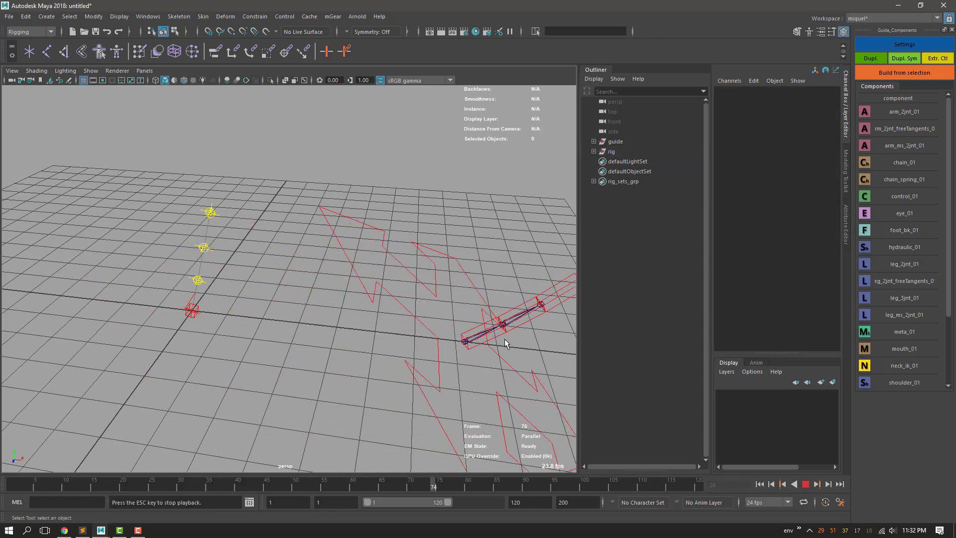
pyautogui.keyDown('alt'); pyautogui.moveTo(478, 314); pyautogui.dragTo(417, 351, button='right'); pyautogui.keyUp('alt')
pyautogui.keyDown('alt'); pyautogui.moveTo(417, 351); pyautogui.dragTo(419, 359, button='middle'); pyautogui.keyUp('alt')
pyautogui.scroll(4, 419, 359)
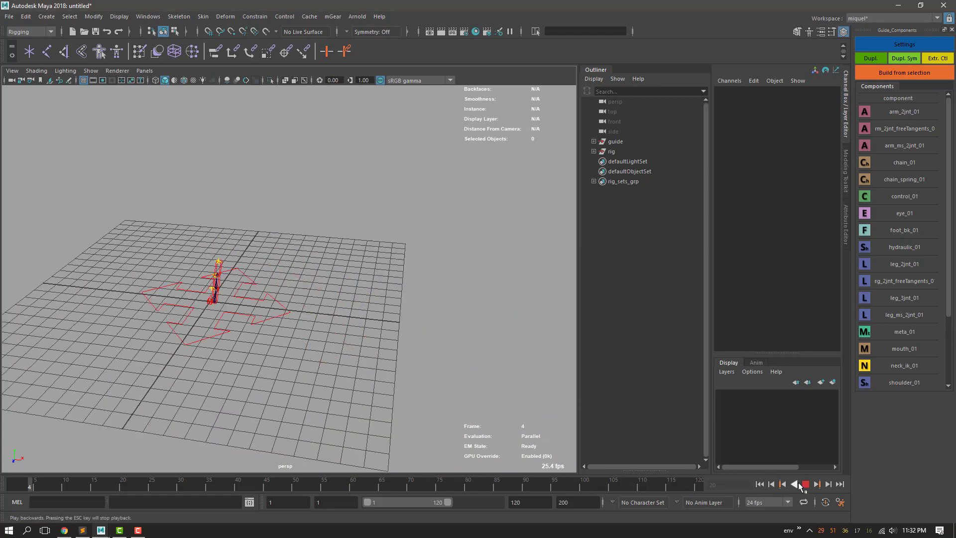
pyautogui.click(804, 484)
pyautogui.scroll(2, 219, 300)
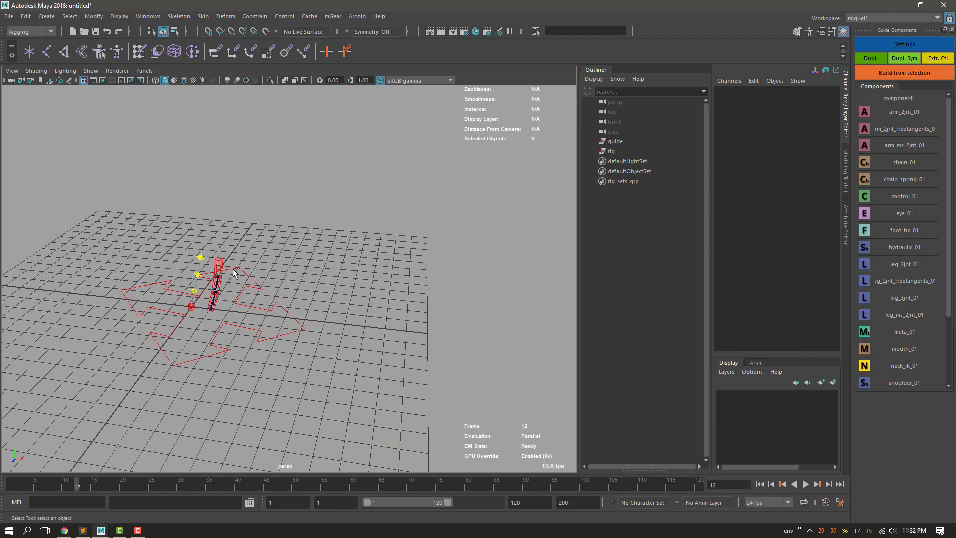
# Move the global control freely in the viewport without keying it, to test how the spring chain reacts
pyautogui.keyDown('alt'); pyautogui.moveTo(234, 273); pyautogui.dragTo(274, 326, button='right'); pyautogui.keyUp('alt')
pyautogui.keyDown('alt'); pyautogui.moveTo(274, 326); pyautogui.dragTo(298, 323); pyautogui.keyUp('alt')
pyautogui.press('w')
pyautogui.click(298, 321)
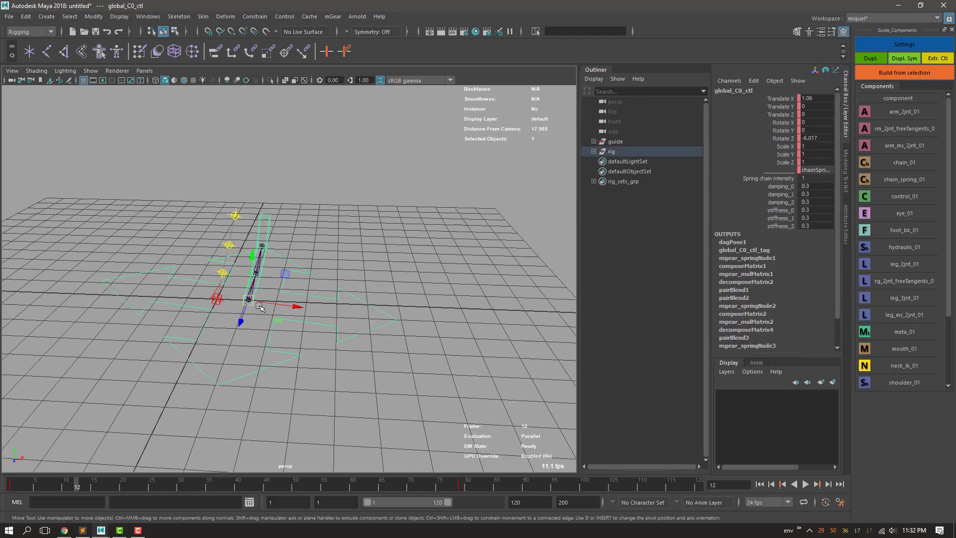
pyautogui.moveTo(250, 303); pyautogui.dragTo(353, 279)
pyautogui.moveTo(355, 280); pyautogui.dragTo(348, 305, button='middle')
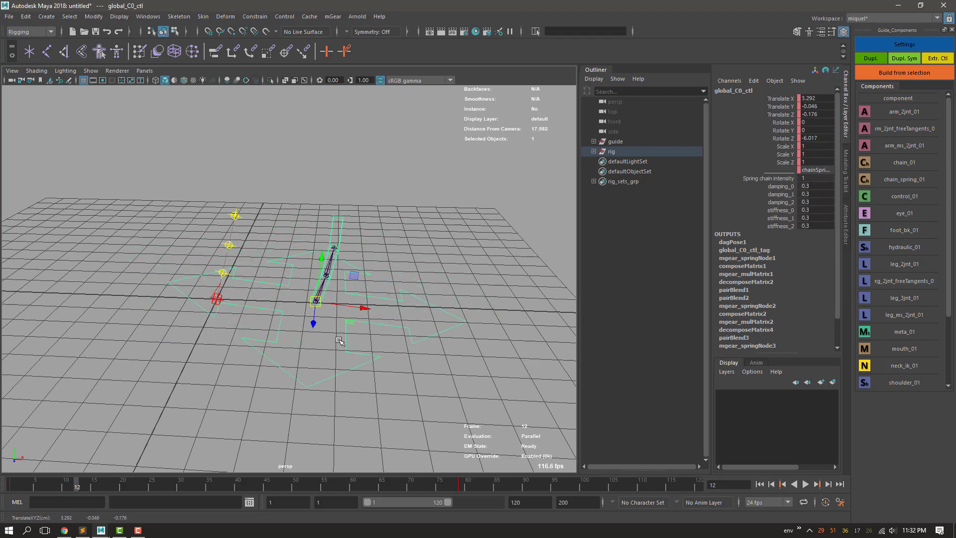
# Replay the animation to check the chain's spring reaction and scrub back to frame 8
pyautogui.hotkey('alt', 'v')
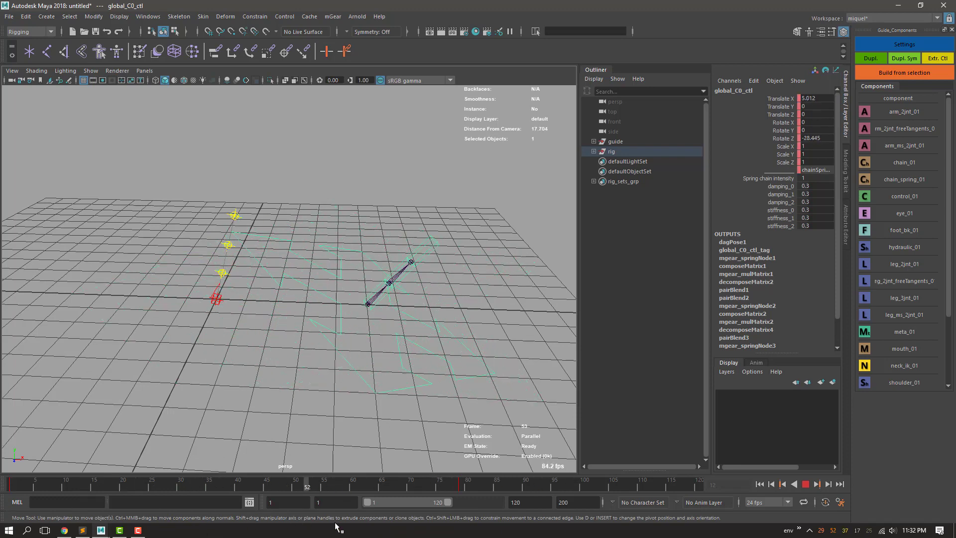
pyautogui.hotkey('alt', 'v')
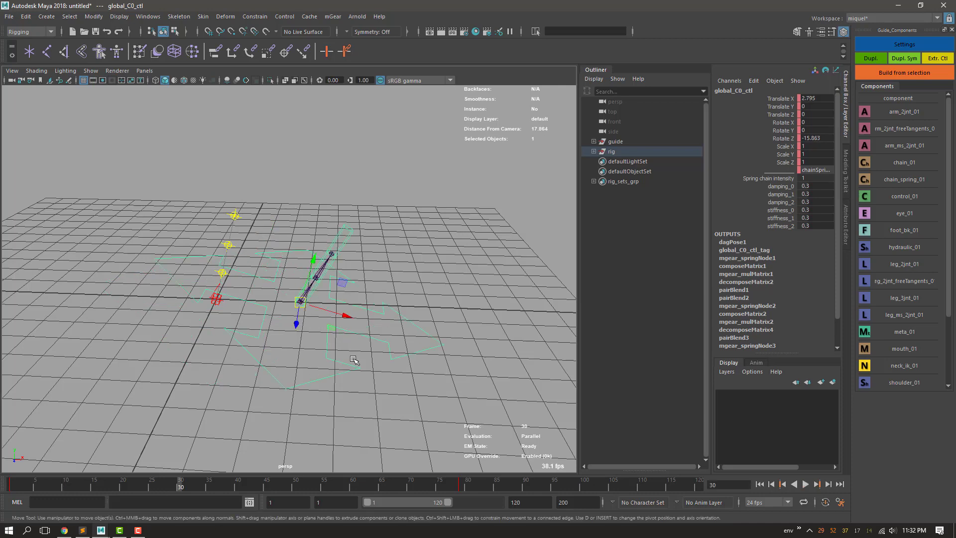
pyautogui.keyDown('alt'); pyautogui.moveTo(327, 293); pyautogui.dragTo(399, 279, button='right'); pyautogui.keyUp('alt')
pyautogui.keyDown('alt'); pyautogui.moveTo(398, 279); pyautogui.dragTo(363, 252, button='middle'); pyautogui.keyUp('alt')
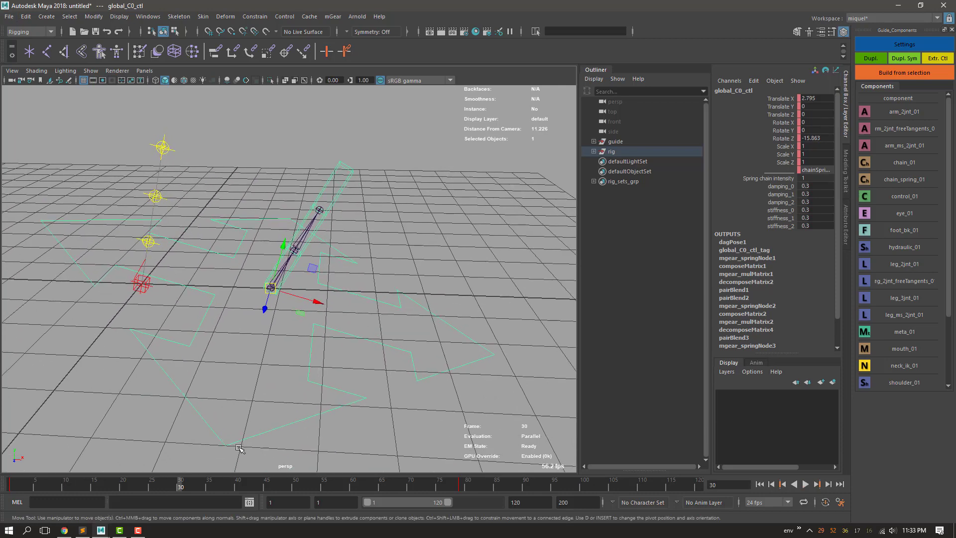
pyautogui.hotkey('alt', 'v')
pyautogui.moveTo(306, 486); pyautogui.dragTo(54, 500)
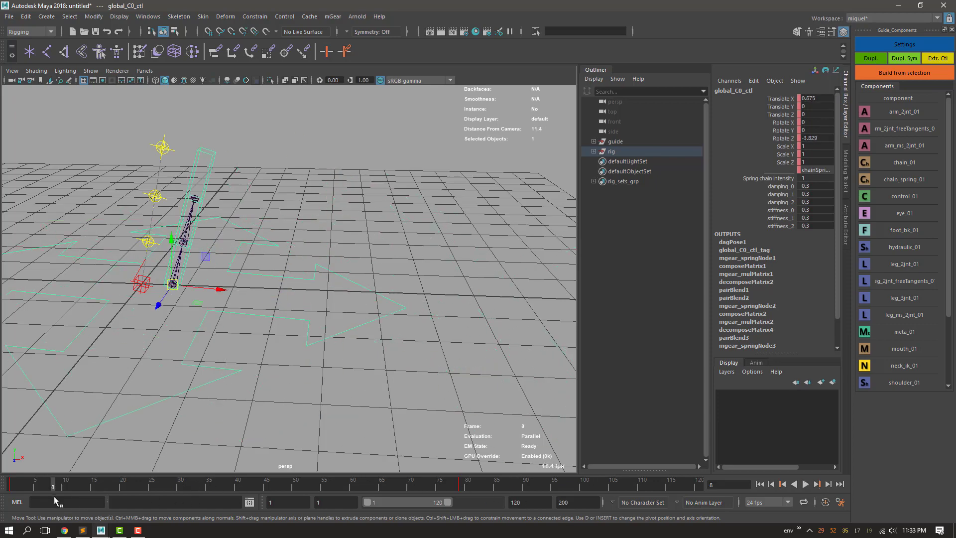
pyautogui.keyDown('alt'); pyautogui.moveTo(294, 282); pyautogui.dragTo(277, 309); pyautogui.keyUp('alt')
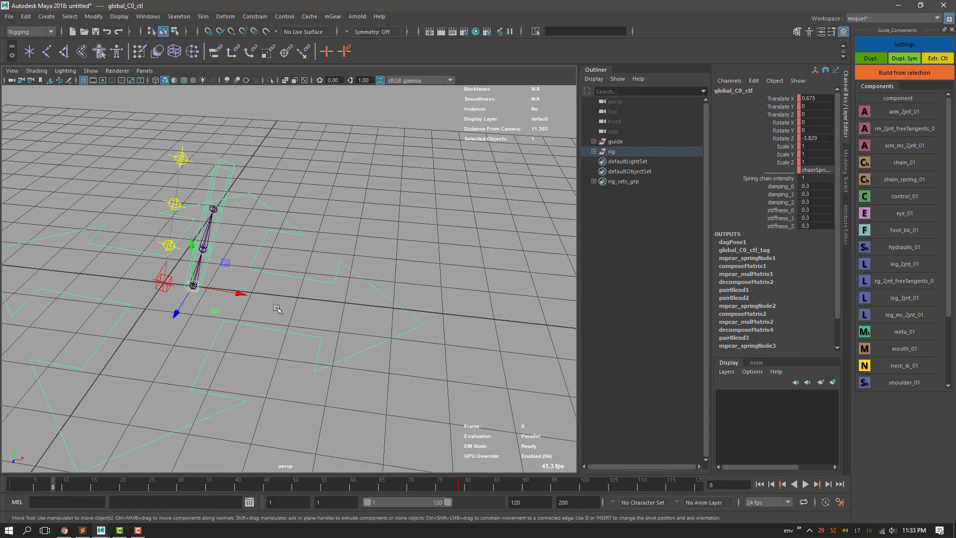
pyautogui.keyDown('alt'); pyautogui.moveTo(164, 299); pyautogui.dragTo(216, 285, button='right'); pyautogui.keyUp('alt')
pyautogui.keyDown('alt'); pyautogui.moveTo(217, 284); pyautogui.dragTo(288, 305, button='middle'); pyautogui.keyUp('alt')
pyautogui.keyDown('alt'); pyautogui.moveTo(270, 260); pyautogui.dragTo(217, 257, button='right'); pyautogui.keyUp('alt')
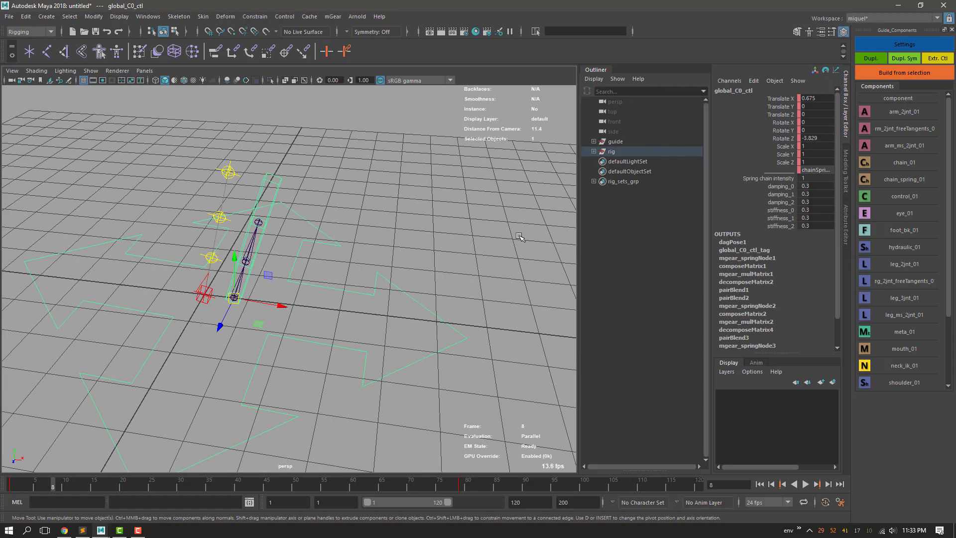
pyautogui.keyDown('alt'); pyautogui.moveTo(429, 332); pyautogui.dragTo(387, 335); pyautogui.keyUp('alt')
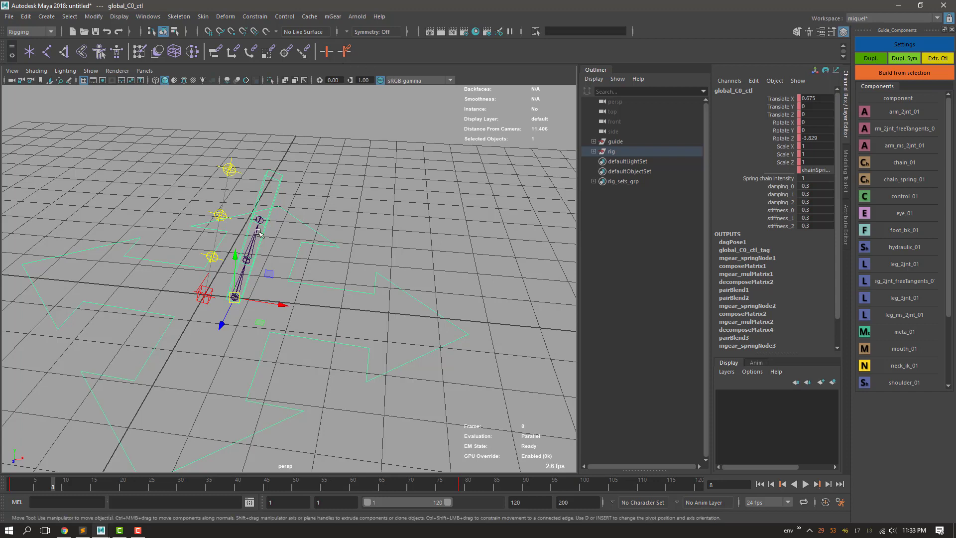
pyautogui.click(50, 18)
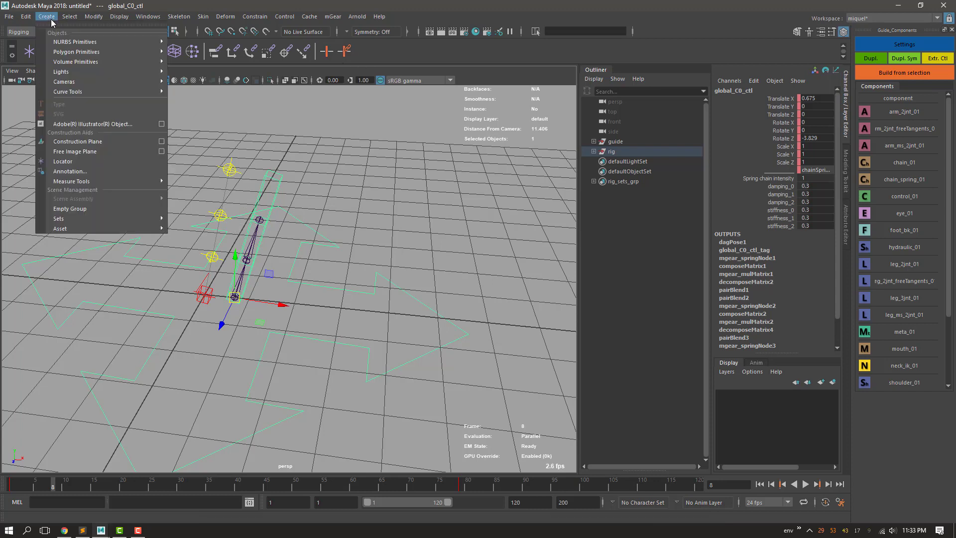
pyautogui.moveTo(26, 20)
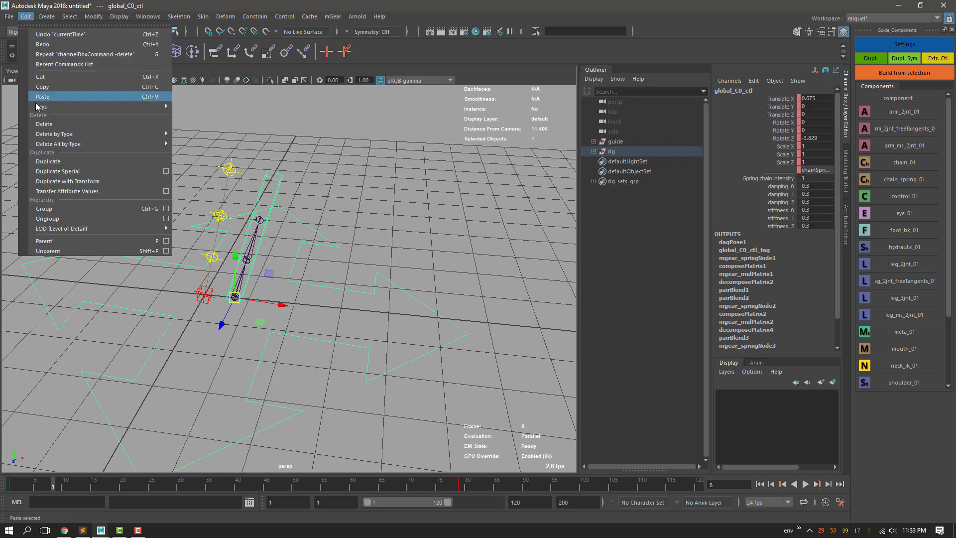
pyautogui.click(206, 184)
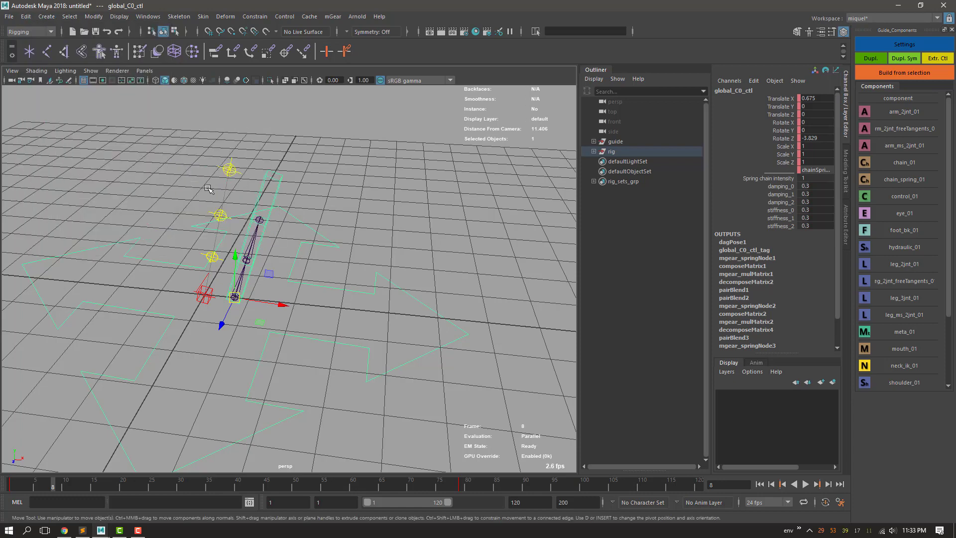
pyautogui.click(26, 17)
pyautogui.moveTo(89, 107)
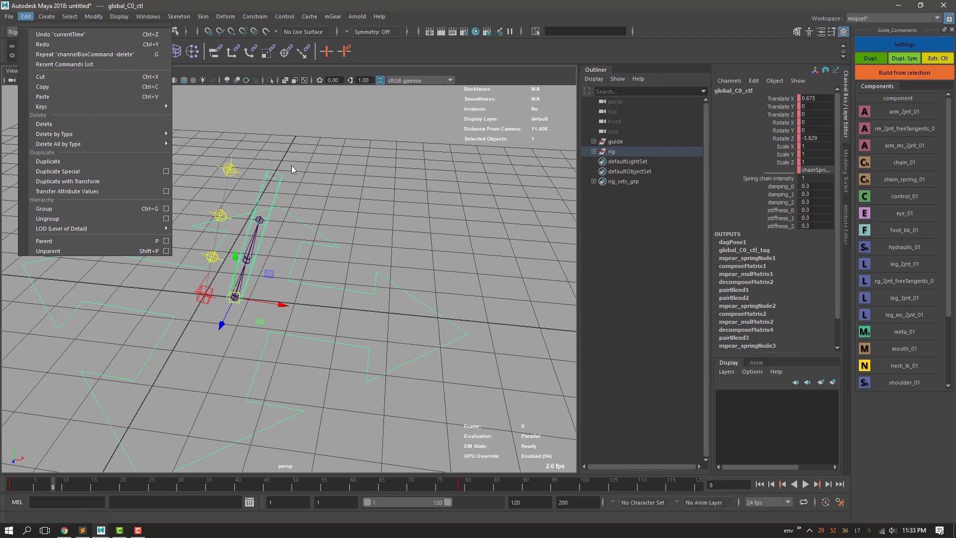
pyautogui.click(314, 206)
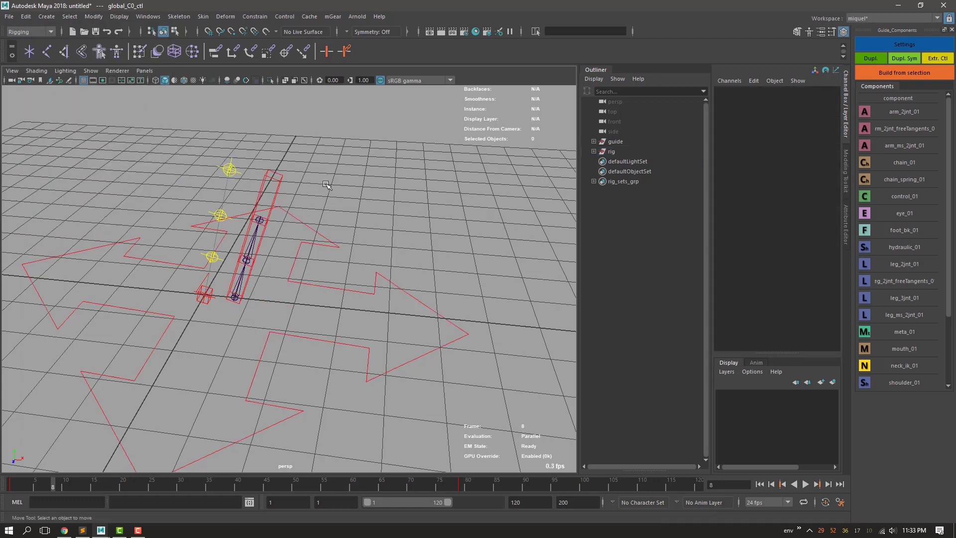
# Try rotating the chain's end FK control, chainSpring_C0_fk2_ctl, around Z on top of the spring motion, and undo the rotation
pyautogui.click(270, 216)
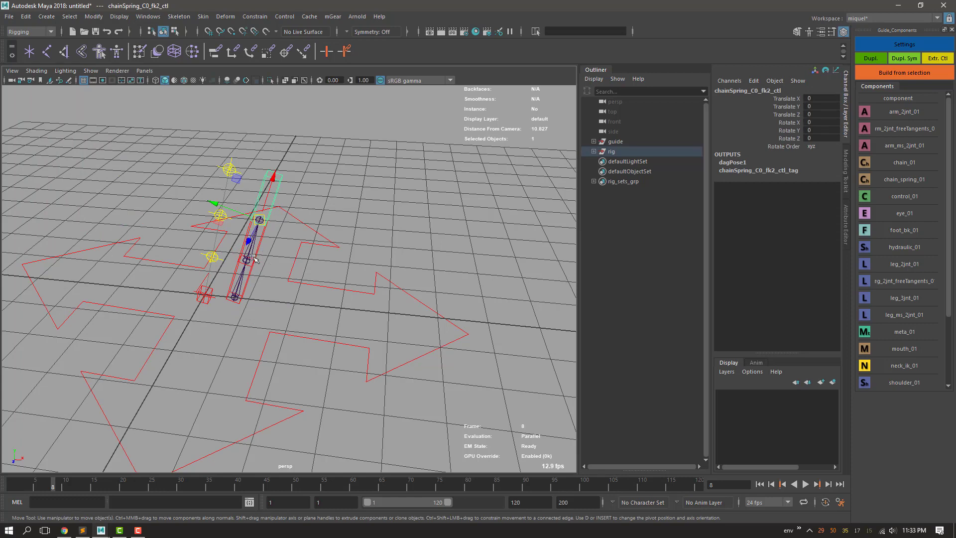
pyautogui.keyDown('alt'); pyautogui.moveTo(253, 271); pyautogui.dragTo(259, 271); pyautogui.keyUp('alt')
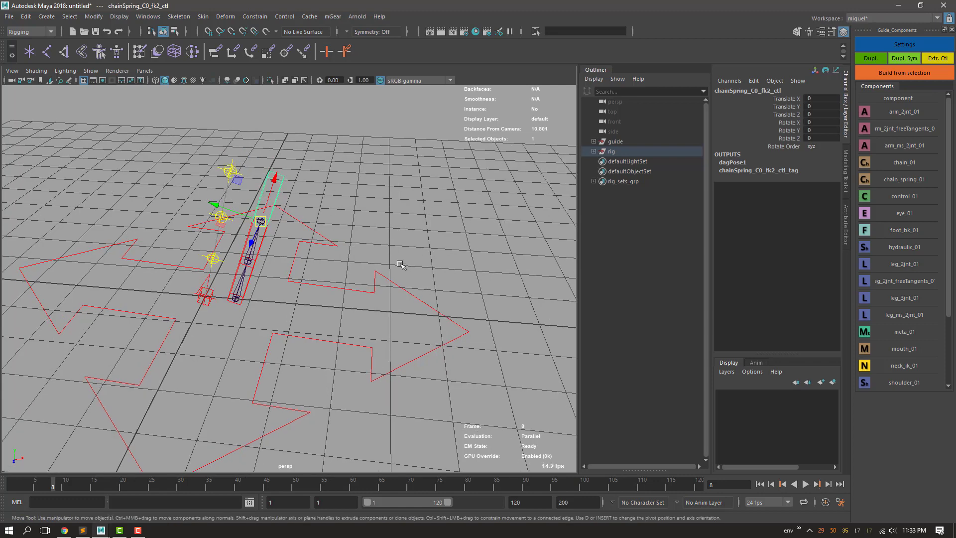
pyautogui.scroll(3, 368, 259)
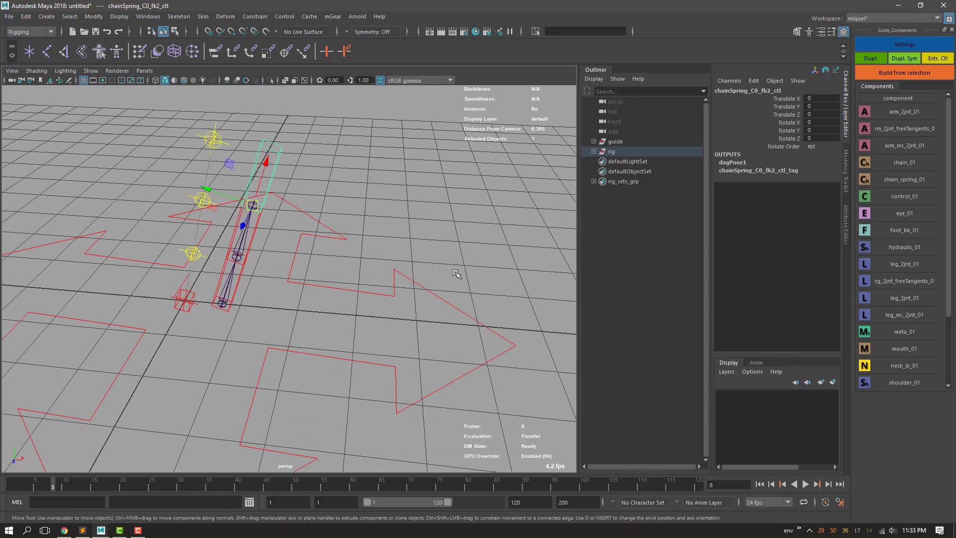
pyautogui.keyDown('alt'); pyautogui.moveTo(394, 262); pyautogui.dragTo(429, 261); pyautogui.keyUp('alt')
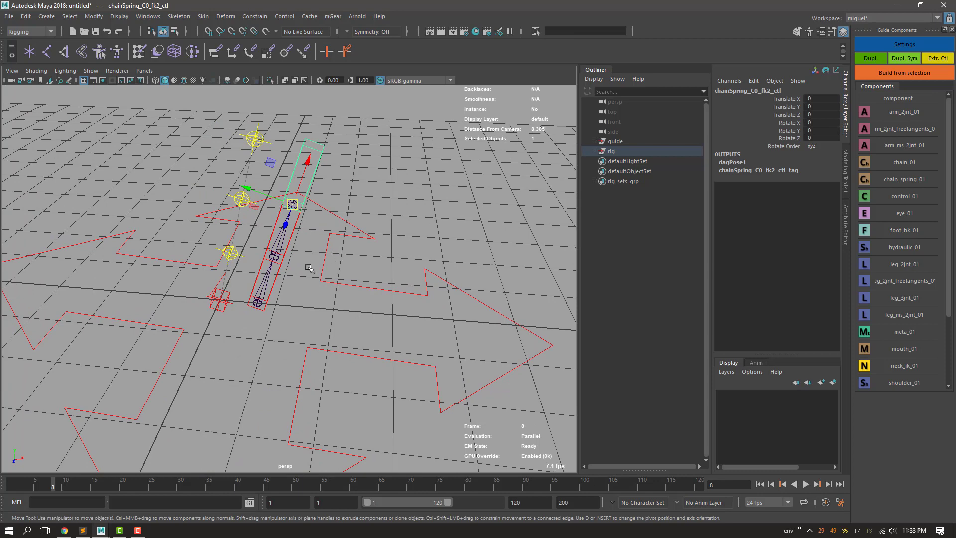
pyautogui.keyDown('alt'); pyautogui.moveTo(309, 264); pyautogui.dragTo(279, 267); pyautogui.keyUp('alt')
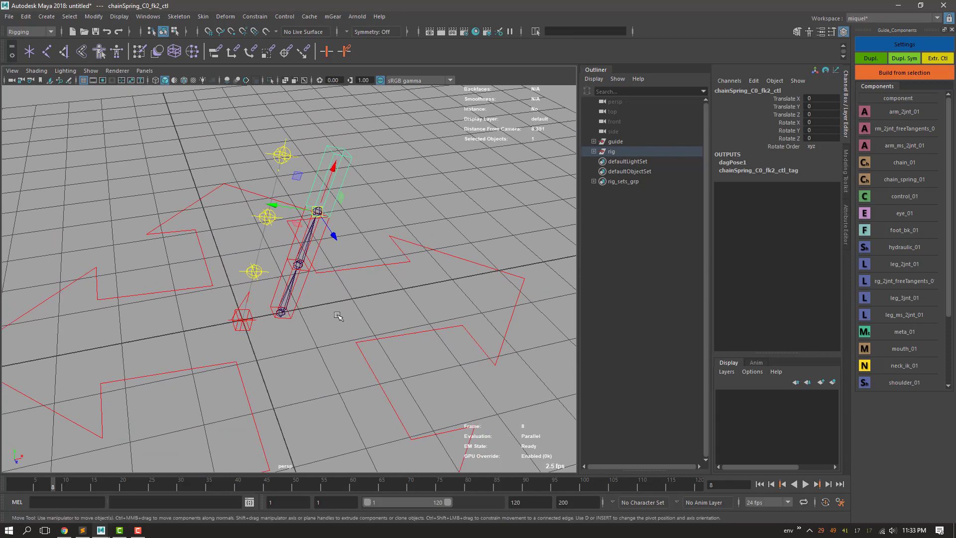
pyautogui.keyDown('alt'); pyautogui.moveTo(338, 317); pyautogui.dragTo(293, 215); pyautogui.keyUp('alt')
pyautogui.press('e')
pyautogui.moveTo(298, 180); pyautogui.dragTo(295, 172)
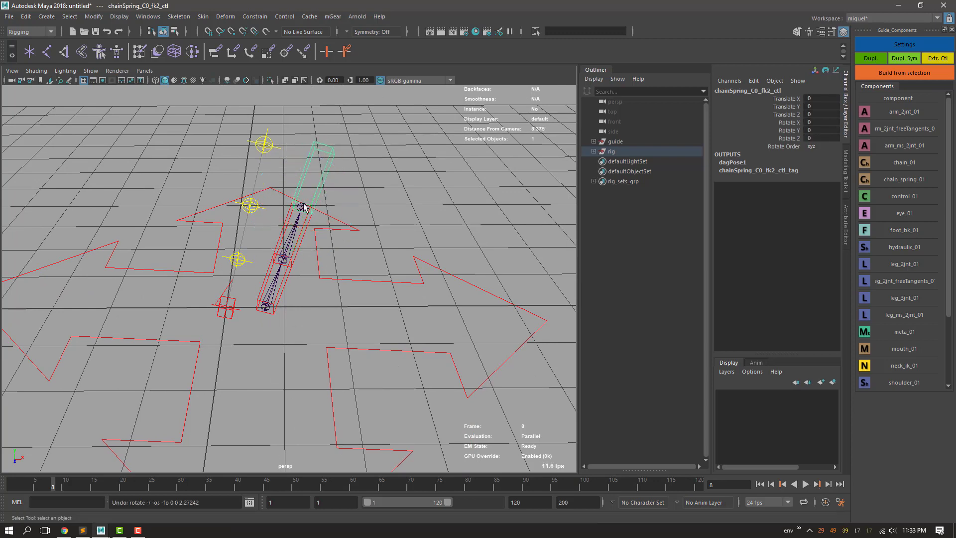
pyautogui.moveTo(300, 208); pyautogui.dragTo(299, 221)
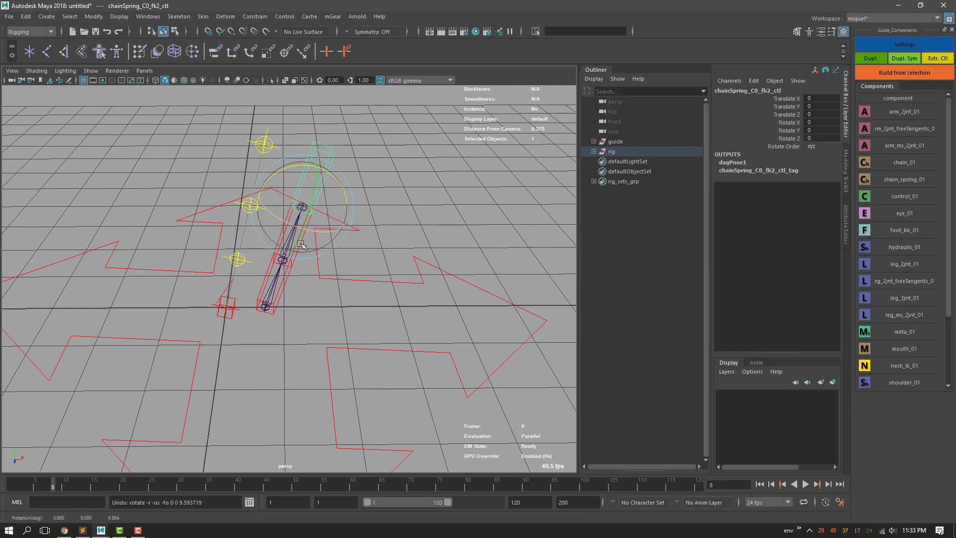
# Rotate the chain's middle FK control, chainSpring_C0_fk1_ctl, about 4.9° around Z
pyautogui.click(274, 219)
pyautogui.moveTo(275, 219); pyautogui.dragTo(272, 221)
pyautogui.press('q')
pyautogui.keyDown('alt'); pyautogui.moveTo(333, 330); pyautogui.dragTo(342, 297); pyautogui.keyUp('alt')
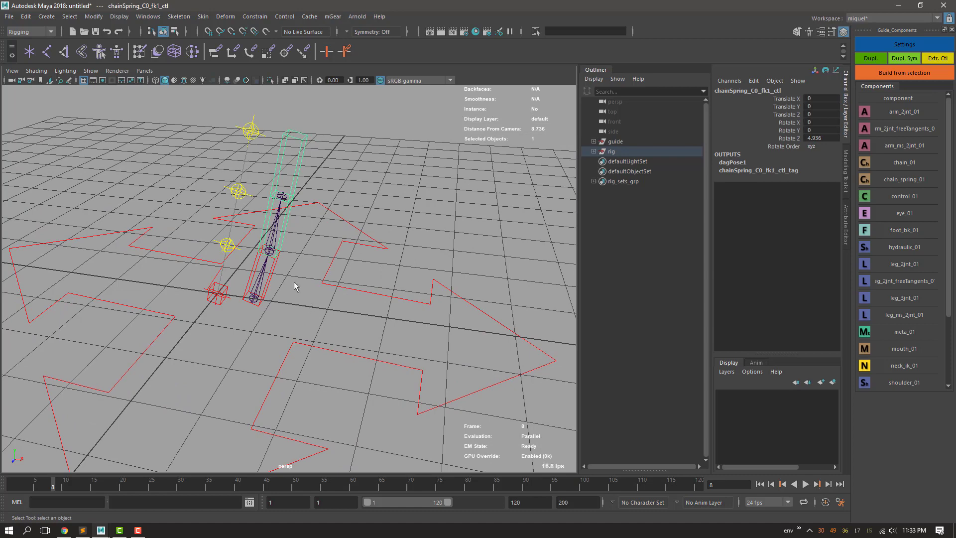
pyautogui.scroll(2, 347, 293)
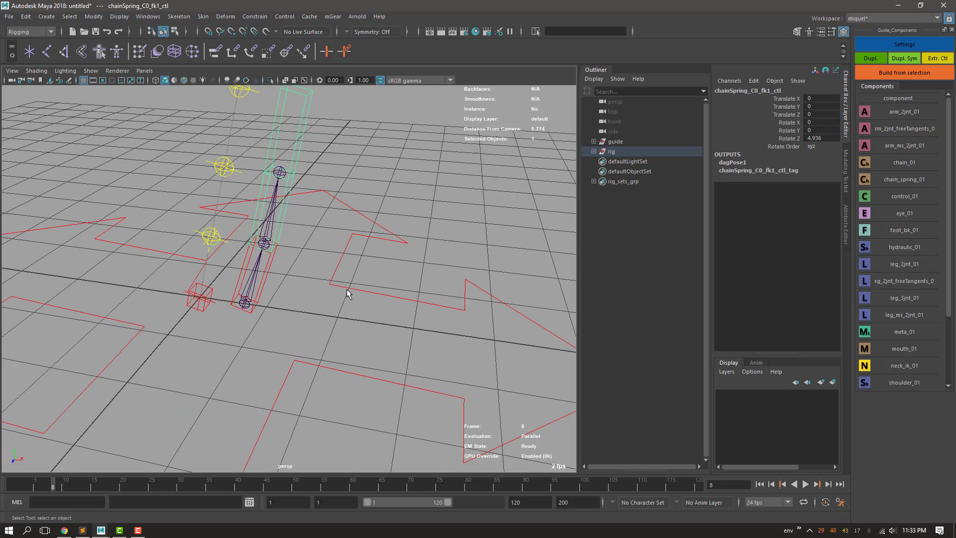
pyautogui.scroll(-4, 347, 293)
pyautogui.keyDown('alt'); pyautogui.moveTo(333, 239); pyautogui.dragTo(334, 264); pyautogui.keyUp('alt')
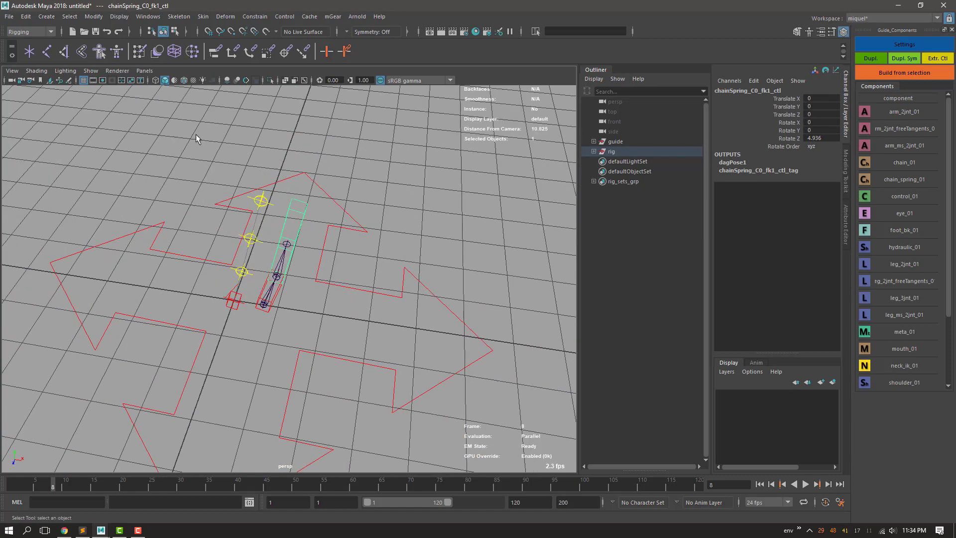
pyautogui.scroll(-2, 349, 146)
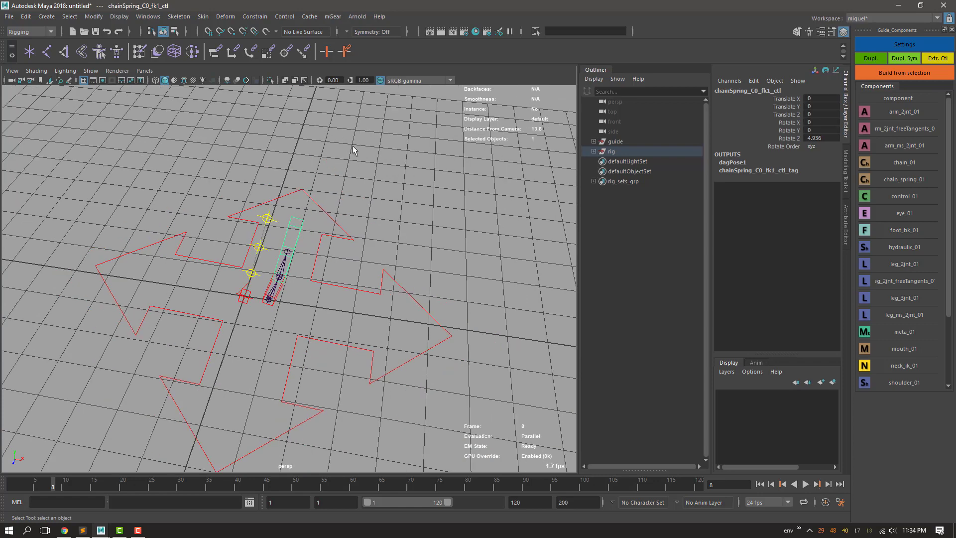
pyautogui.scroll(2, 353, 150)
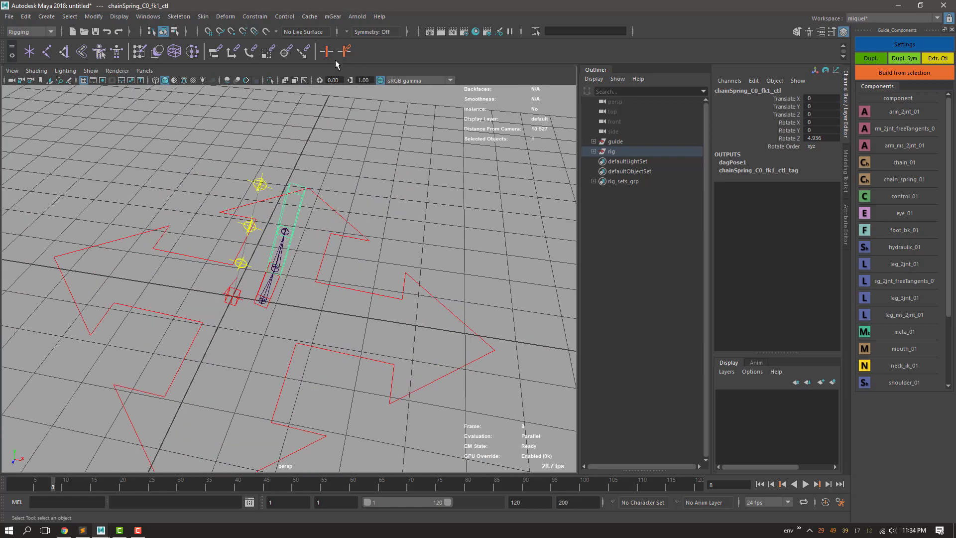
# Select the global control, open mGear's Synoptic for the rig and shrink its window to keep the spring chain in view
pyautogui.click(354, 231)
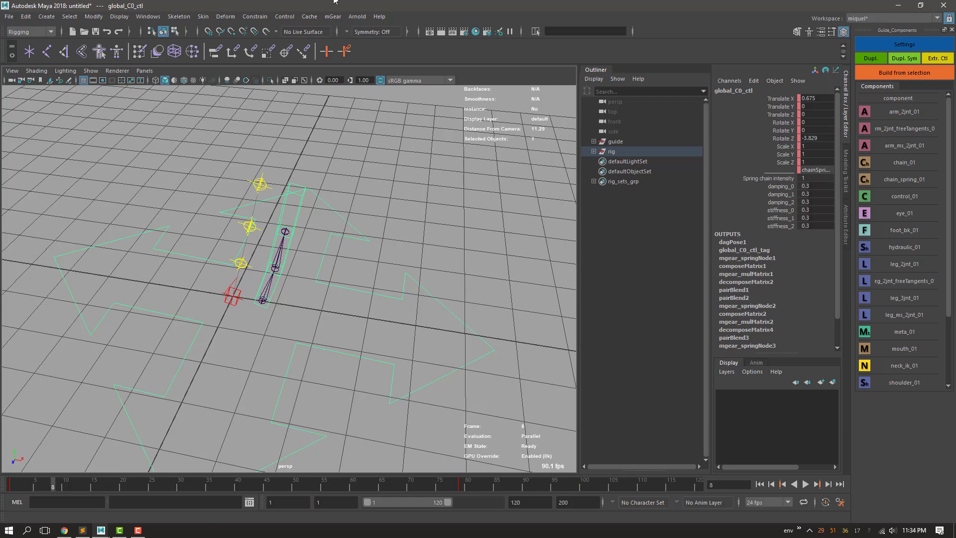
pyautogui.click(332, 16)
pyautogui.moveTo(347, 89)
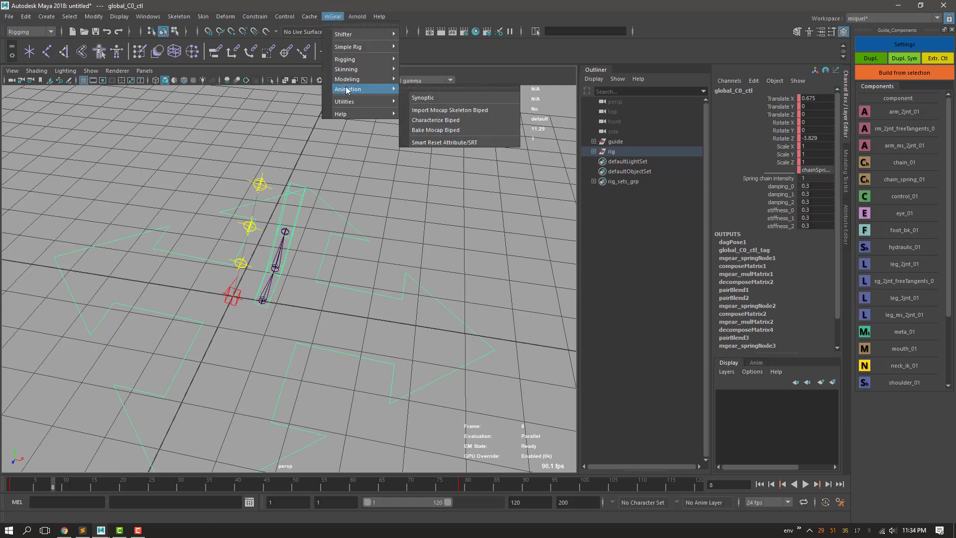
pyautogui.click(429, 98)
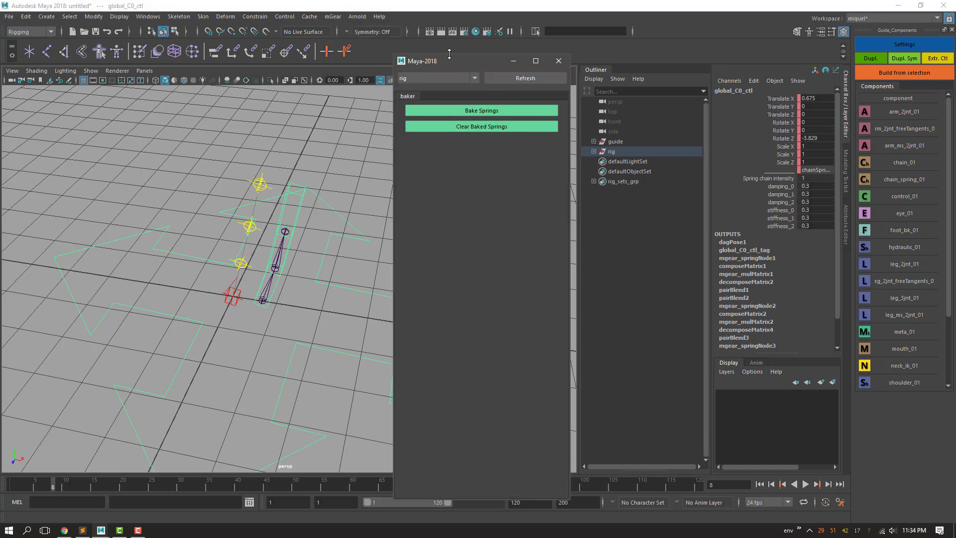
pyautogui.moveTo(449, 54); pyautogui.dragTo(465, 115)
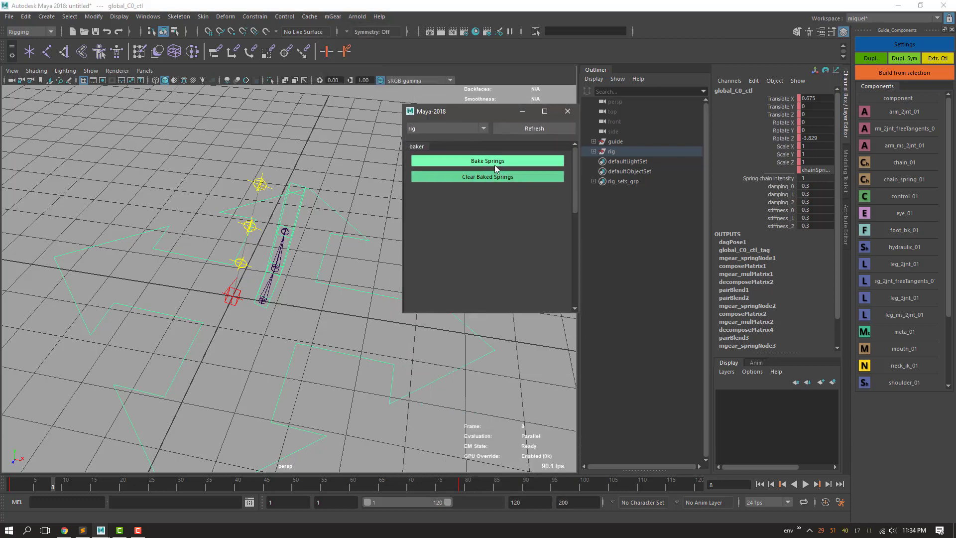
# Bake the rig's springs over the timeline using the synoptic's baker utility
pyautogui.click(486, 179)
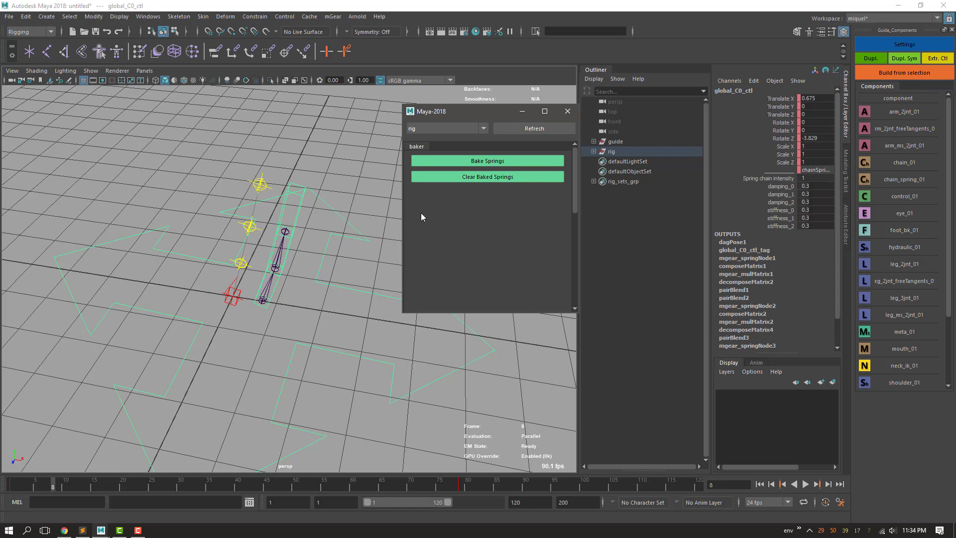
pyautogui.keyDown('alt'); pyautogui.moveTo(335, 277); pyautogui.dragTo(390, 273); pyautogui.keyUp('alt')
pyautogui.click(390, 273)
pyautogui.click(480, 162)
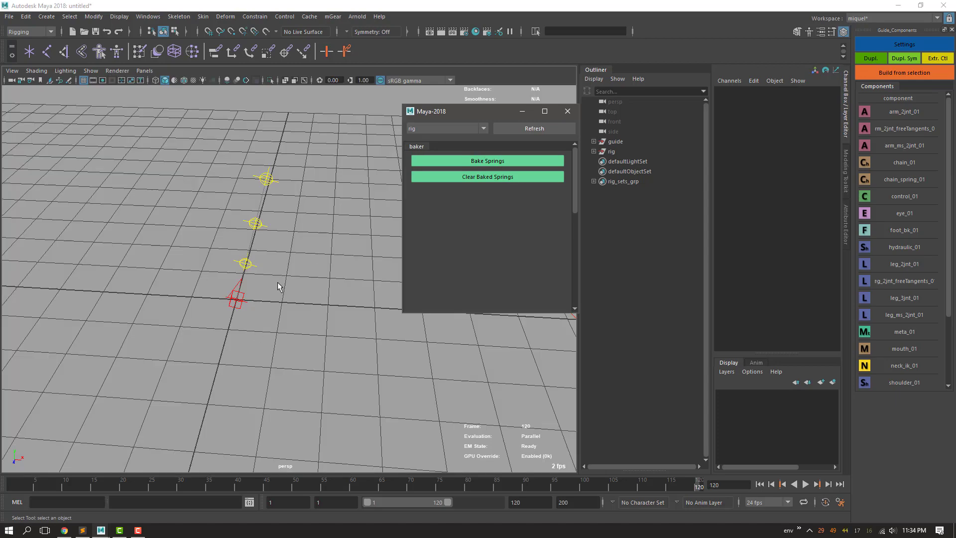
pyautogui.scroll(-6, 292, 268)
pyautogui.scroll(5, 232, 244)
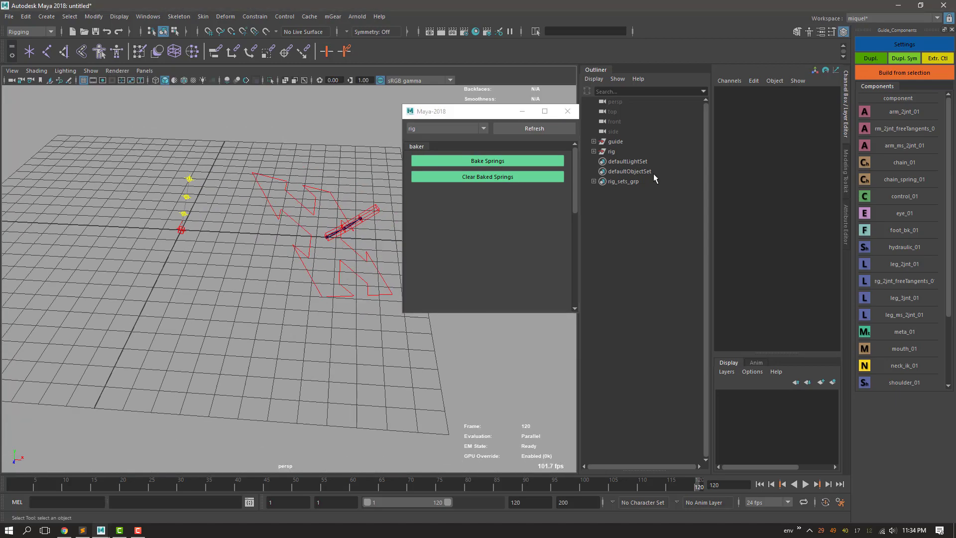
# Expand rig_sets_grp and rig_PLOT_grp and check the baked keys on chainSpring_C0_spring2_cns, spring1_cns and spring0_cns
pyautogui.click(594, 182)
pyautogui.click(599, 221)
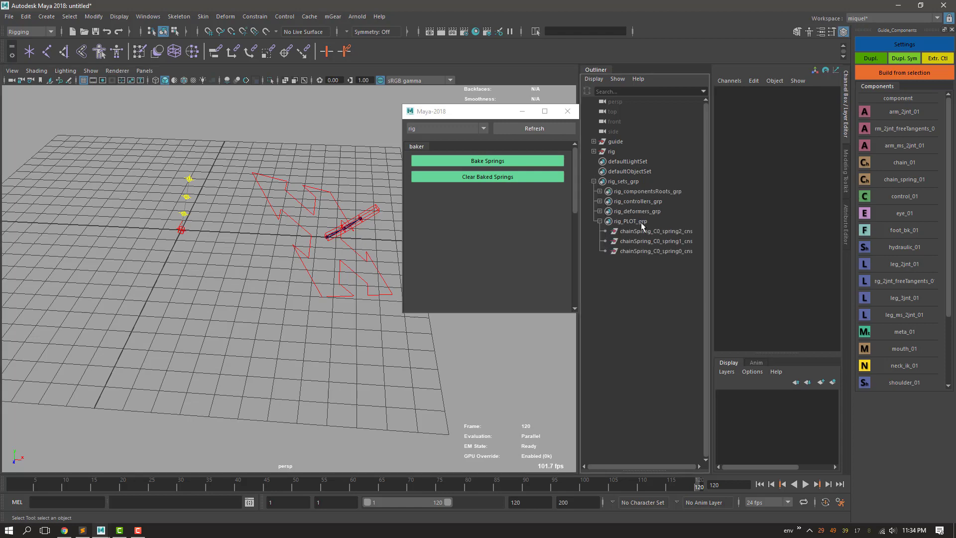
pyautogui.click(650, 233)
pyautogui.click(652, 244)
pyautogui.click(652, 252)
pyautogui.click(652, 262)
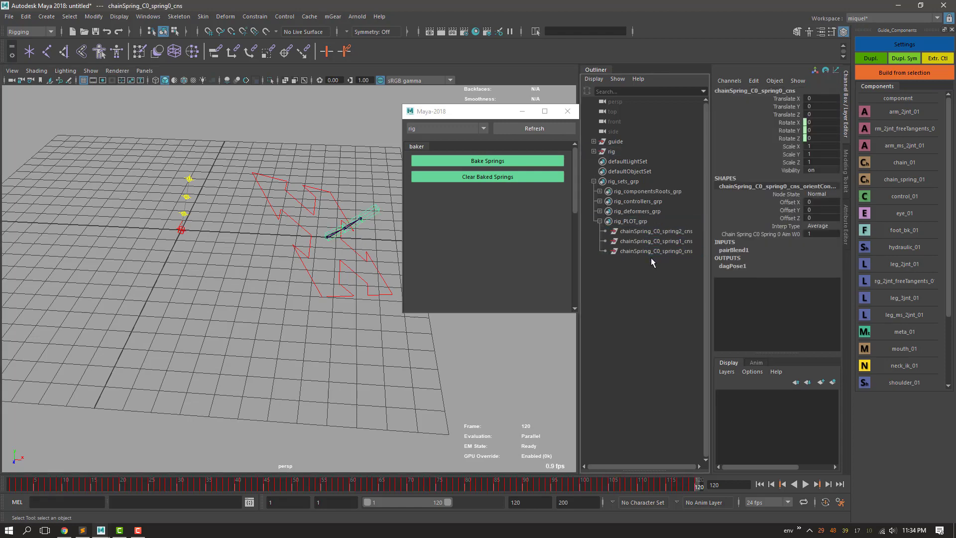
# Set the global control's Spring chain intensity to 0
pyautogui.scroll(5, 280, 278)
pyautogui.keyDown('alt'); pyautogui.moveTo(280, 278); pyautogui.dragTo(249, 292, button='middle'); pyautogui.keyUp('alt')
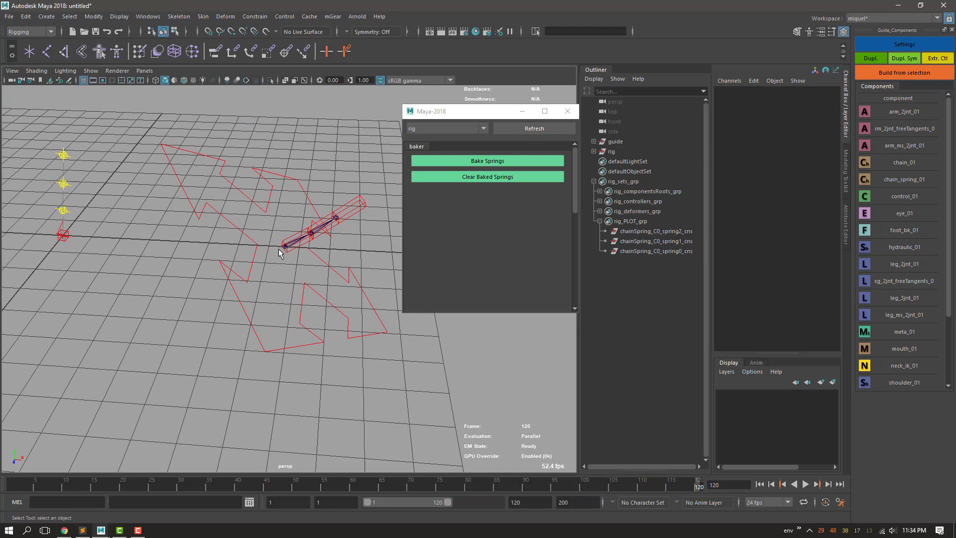
pyautogui.click(280, 252)
pyautogui.click(779, 178)
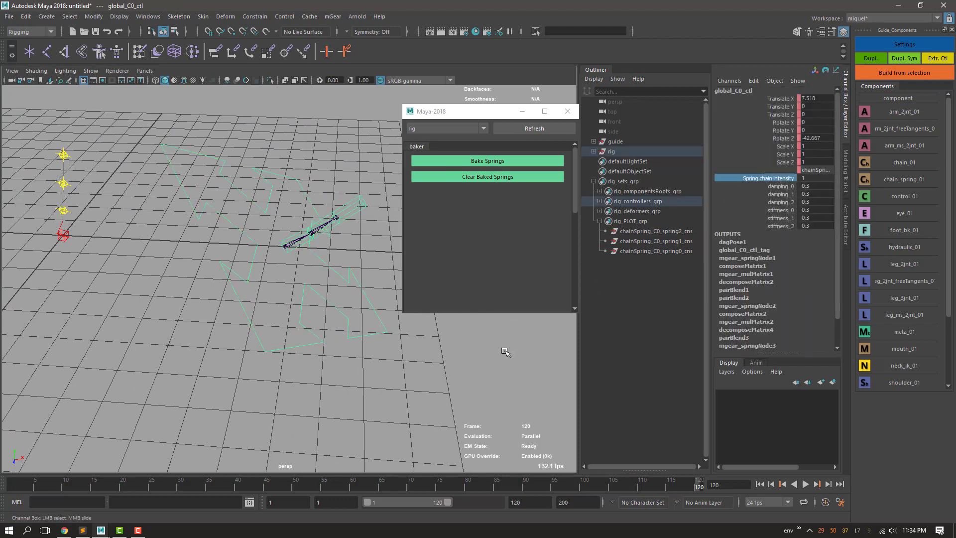
pyautogui.moveTo(506, 352); pyautogui.dragTo(466, 346, button='middle')
# Play the animation to check the baked chain motion, stopping at frame 49
pyautogui.click(97, 484)
pyautogui.hotkey('alt', 'v')
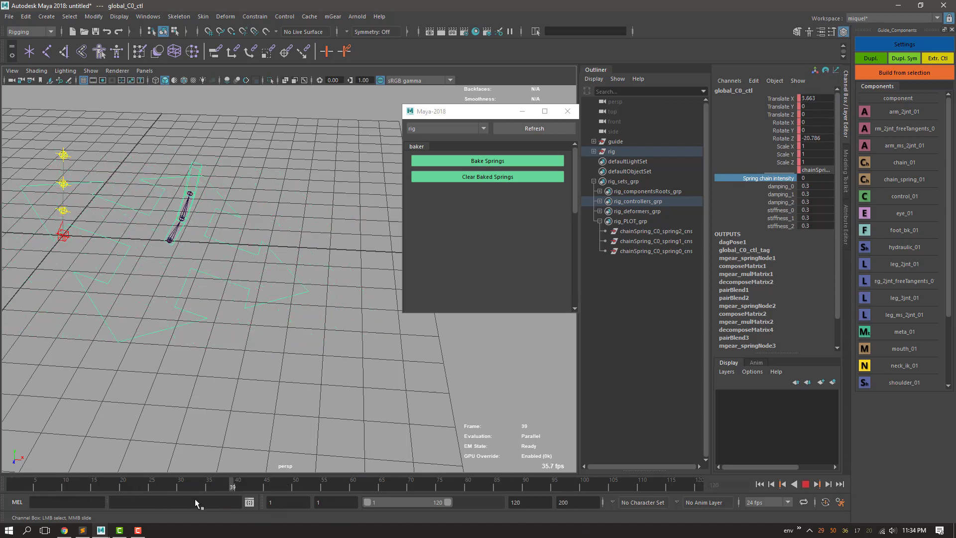
pyautogui.hotkey('alt', 'v')
# Try rotating the chain's middle and base FK controls on top of the baked motion, and undo each rotation
pyautogui.click(226, 197)
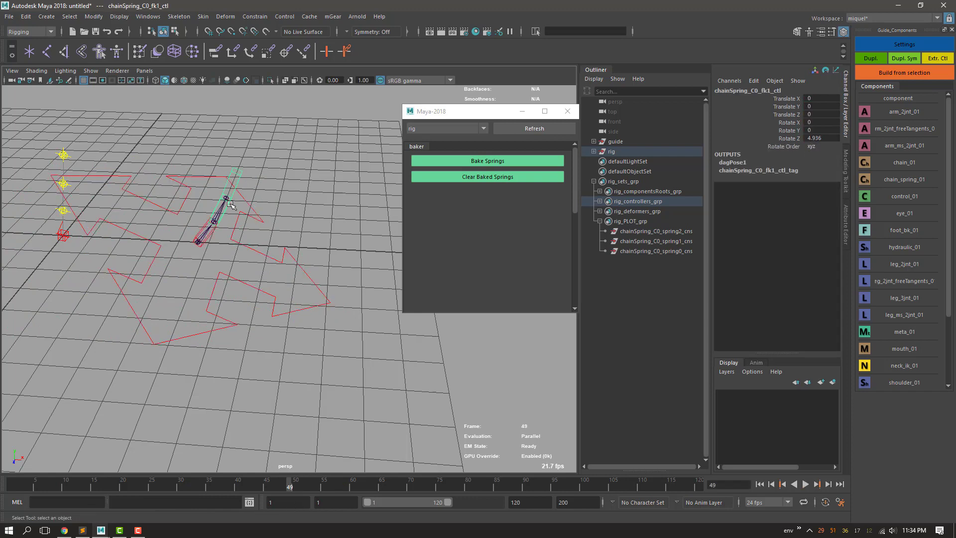
pyautogui.press('e')
pyautogui.moveTo(237, 198); pyautogui.dragTo(266, 223)
pyautogui.hotkey('ctrl', 'z')
pyautogui.press('q')
pyautogui.click(210, 234)
pyautogui.press('e')
pyautogui.hotkey('ctrl', 'z')
pyautogui.press('q')
# Set the global control's damping_0 to damping_2 and stiffness_0 to stiffness_2 values to 0.1
pyautogui.keyDown('alt'); pyautogui.moveTo(175, 229); pyautogui.dragTo(234, 230, button='right'); pyautogui.keyUp('alt')
pyautogui.keyDown('alt'); pyautogui.moveTo(235, 231); pyautogui.dragTo(282, 258, button='middle'); pyautogui.keyUp('alt')
pyautogui.keyDown('alt'); pyautogui.moveTo(282, 258); pyautogui.dragTo(198, 273, button='right'); pyautogui.keyUp('alt')
pyautogui.keyDown('alt'); pyautogui.moveTo(198, 273); pyautogui.dragTo(241, 274, button='middle'); pyautogui.keyUp('alt')
pyautogui.click(301, 334)
pyautogui.keyDown('alt'); pyautogui.moveTo(301, 334); pyautogui.dragTo(290, 313); pyautogui.keyUp('alt')
pyautogui.keyDown('alt'); pyautogui.moveTo(348, 379); pyautogui.dragTo(380, 339); pyautogui.keyUp('alt')
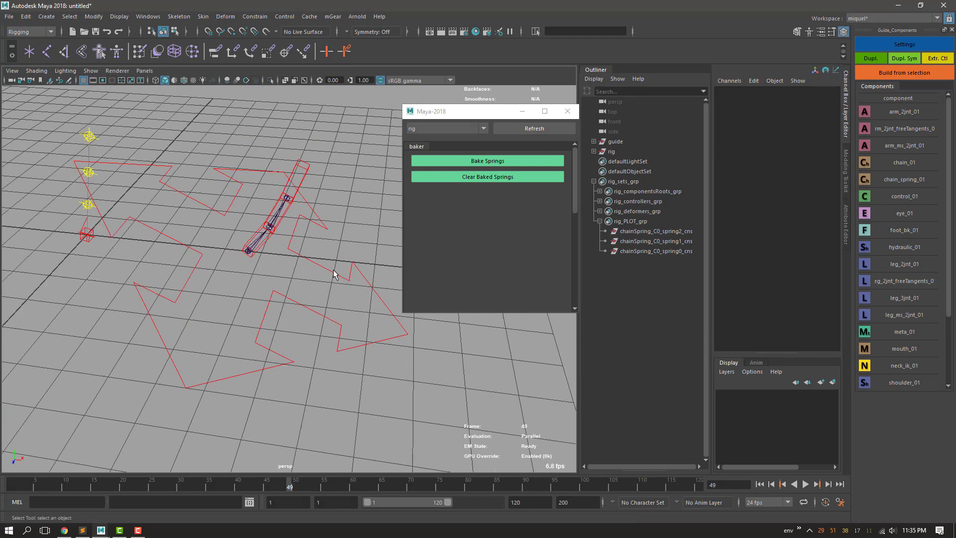
pyautogui.click(336, 297)
pyautogui.moveTo(817, 186); pyautogui.dragTo(810, 229)
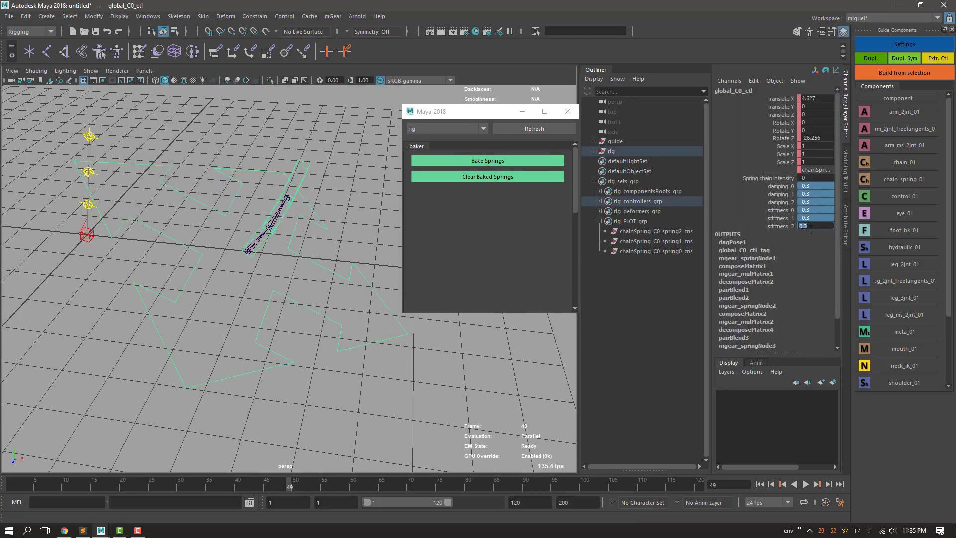
pyautogui.write('0.1')
pyautogui.press('Return')
# Set the Spring chain intensity to 1 and rebake the springs with the current damping and stiffness values
pyautogui.click(789, 172)
pyautogui.click(789, 177)
pyautogui.moveTo(349, 393); pyautogui.dragTo(419, 382, button='middle')
pyautogui.scroll(3, 360, 380)
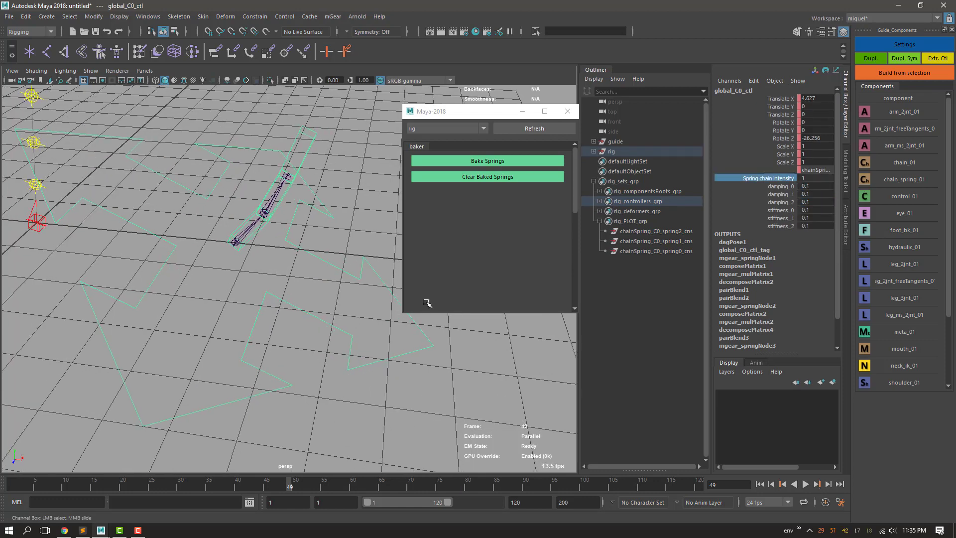
pyautogui.click(471, 161)
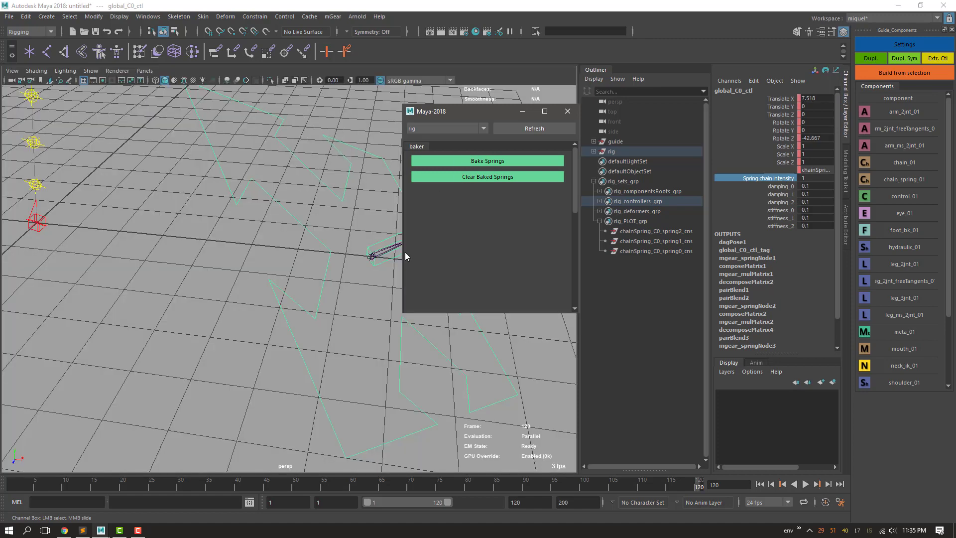
pyautogui.scroll(-4, 298, 275)
pyautogui.keyDown('alt'); pyautogui.moveTo(318, 272); pyautogui.dragTo(222, 261); pyautogui.keyUp('alt')
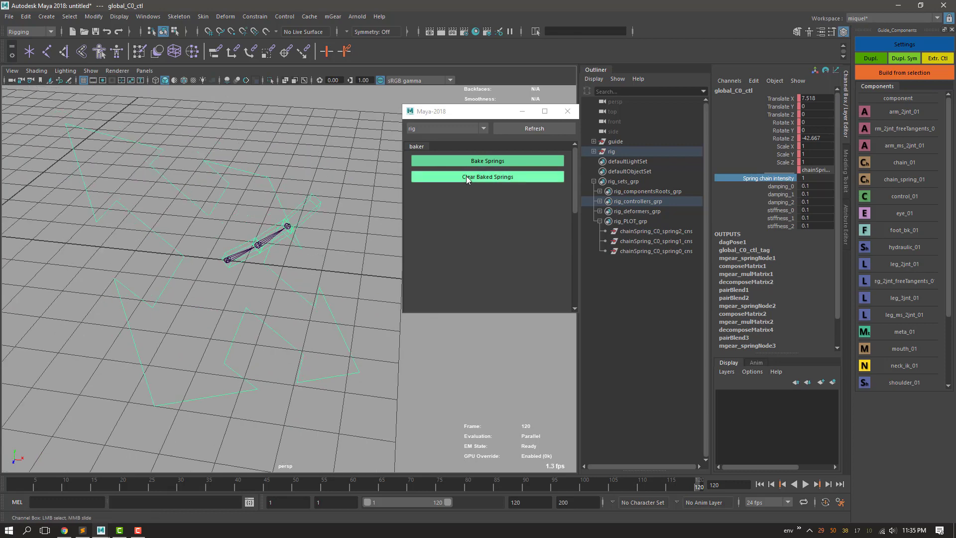
pyautogui.click(467, 161)
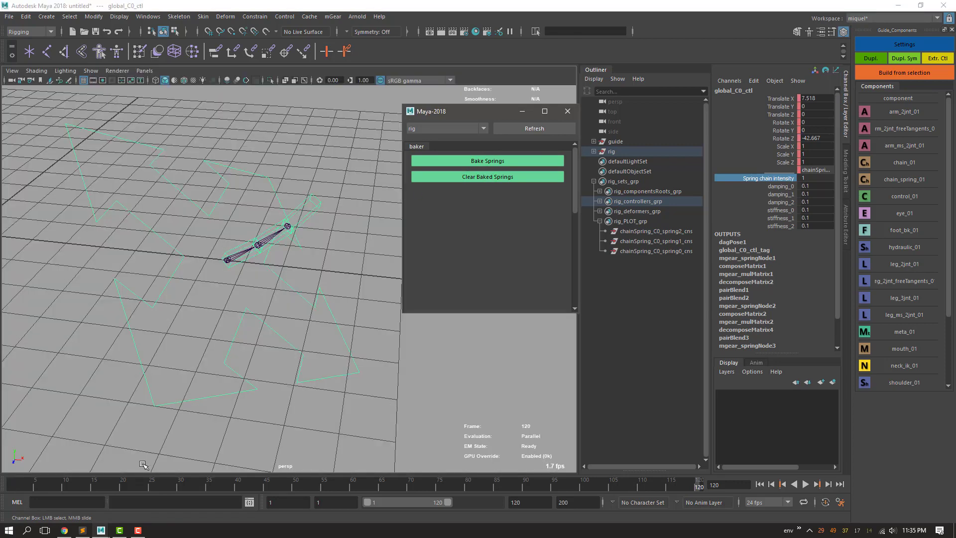
# Scrub the timeline to frame 9 and set the global control's Spring chain intensity to 0
pyautogui.moveTo(92, 485); pyautogui.dragTo(59, 486)
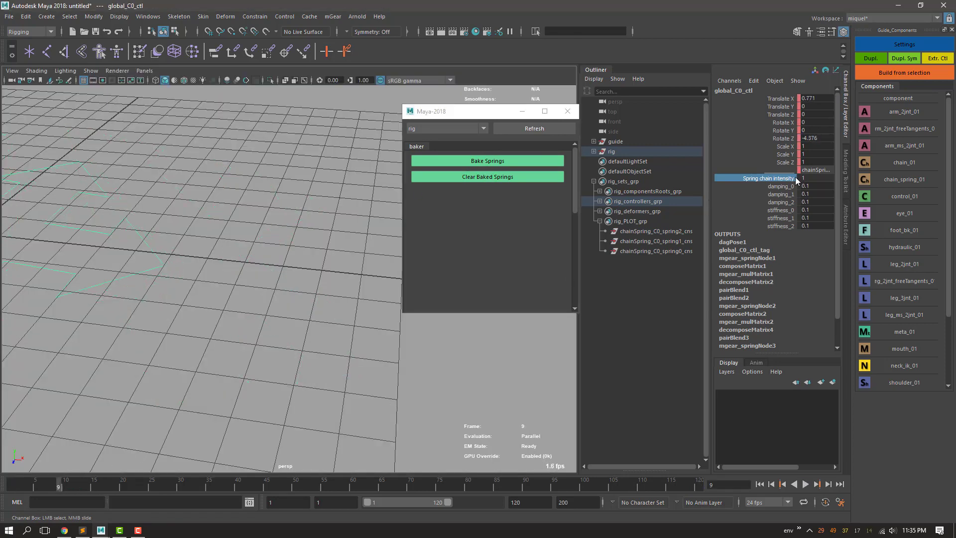
pyautogui.keyDown('alt'); pyautogui.moveTo(324, 401); pyautogui.dragTo(294, 399, button='right'); pyautogui.keyUp('alt')
pyautogui.keyDown('alt'); pyautogui.moveTo(294, 399); pyautogui.dragTo(408, 426, button='middle'); pyautogui.keyUp('alt')
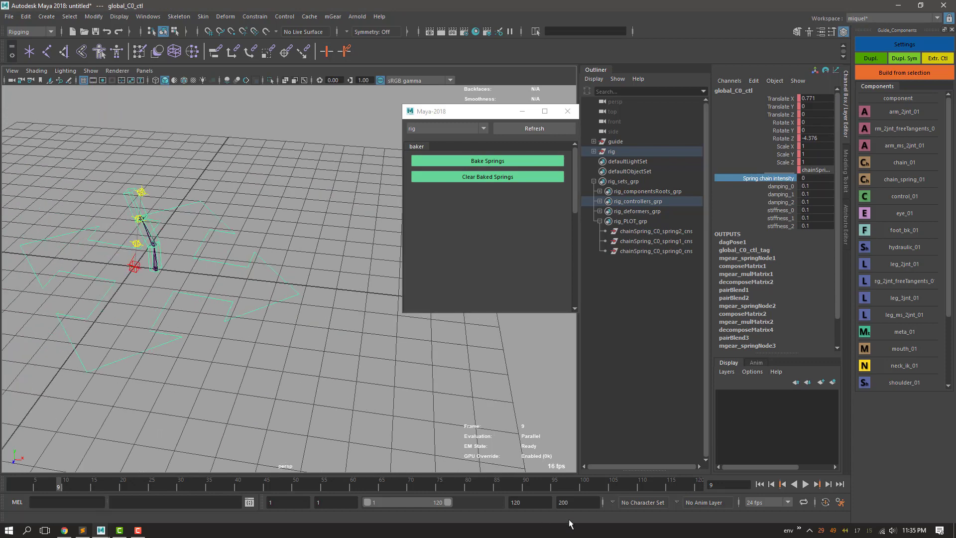
# Play the animation through to frame 119 to check the rebaked spring motion of the chain
pyautogui.click(806, 485)
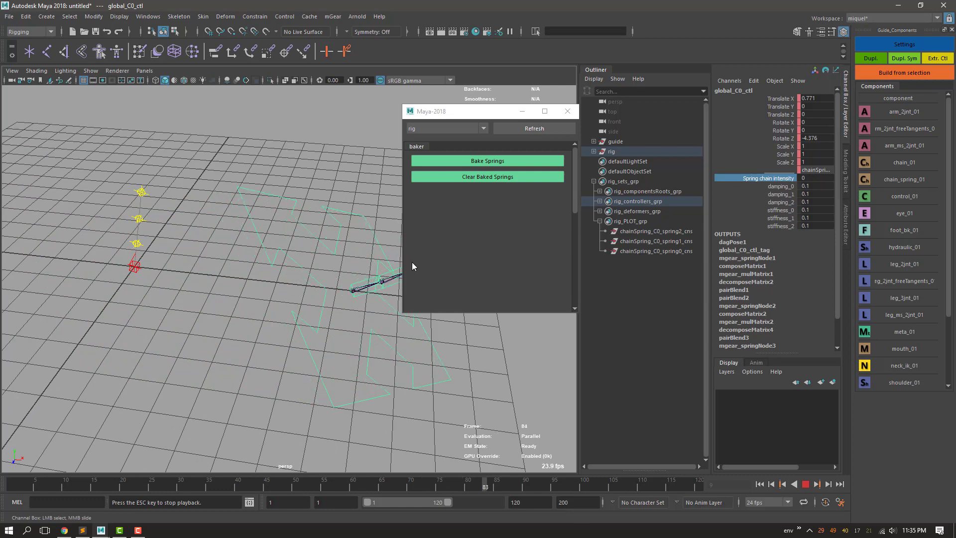
pyautogui.click(805, 486)
pyautogui.keyDown('alt'); pyautogui.moveTo(407, 377); pyautogui.dragTo(252, 375, button='middle'); pyautogui.keyUp('alt')
pyautogui.keyDown('alt'); pyautogui.moveTo(252, 374); pyautogui.dragTo(281, 355); pyautogui.keyUp('alt')
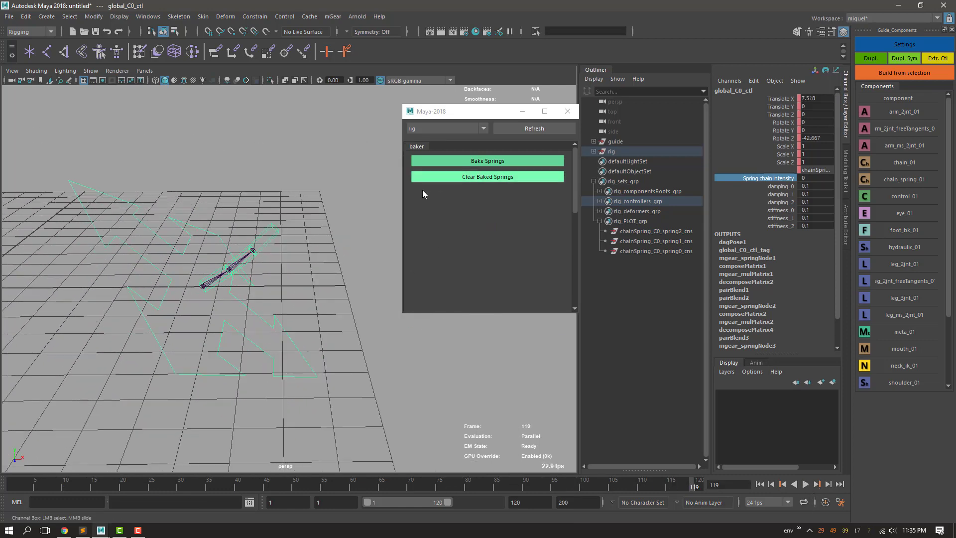
# Clear the baked springs from the rig while framing the chain's joints close up at frame 119
pyautogui.keyDown('alt'); pyautogui.moveTo(242, 278); pyautogui.dragTo(311, 248, button='right'); pyautogui.keyUp('alt')
pyautogui.keyDown('alt'); pyautogui.moveTo(311, 248); pyautogui.dragTo(371, 258, button='middle'); pyautogui.keyUp('alt')
pyautogui.keyDown('alt'); pyautogui.moveTo(371, 258); pyautogui.dragTo(140, 293); pyautogui.keyUp('alt')
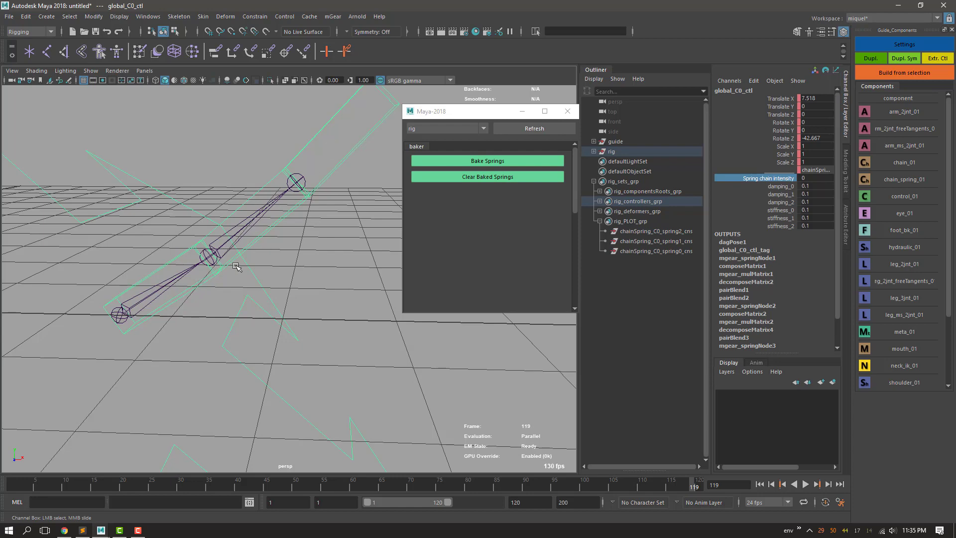
pyautogui.keyDown('alt'); pyautogui.moveTo(256, 222); pyautogui.dragTo(269, 242); pyautogui.keyUp('alt')
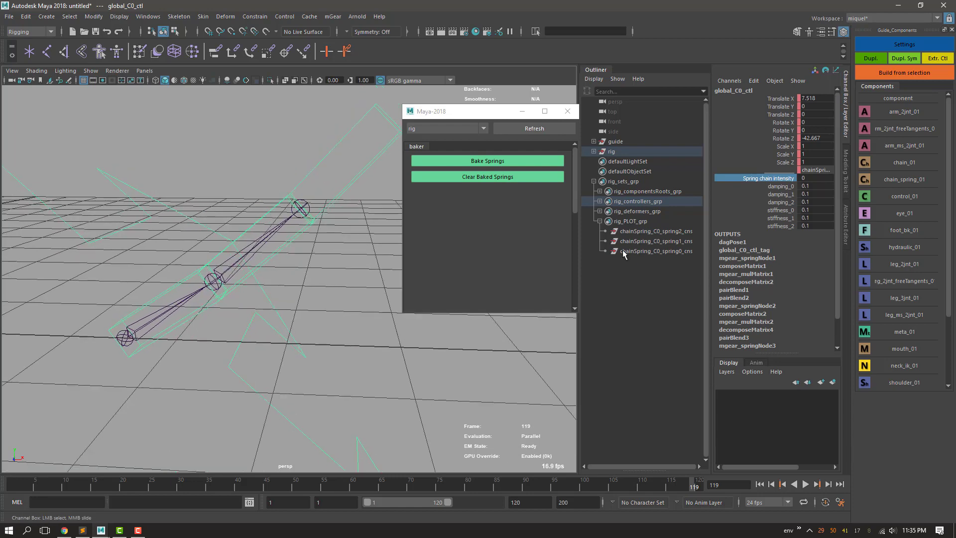
pyautogui.keyDown('alt'); pyautogui.moveTo(268, 296); pyautogui.dragTo(293, 312, button='middle'); pyautogui.keyUp('alt')
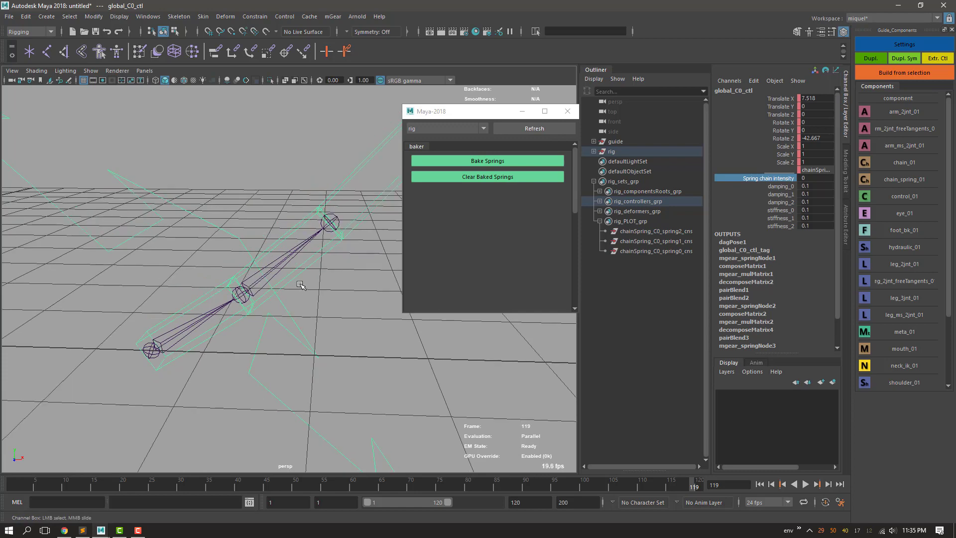
pyautogui.keyDown('alt'); pyautogui.moveTo(284, 389); pyautogui.dragTo(290, 360, button='middle'); pyautogui.keyUp('alt')
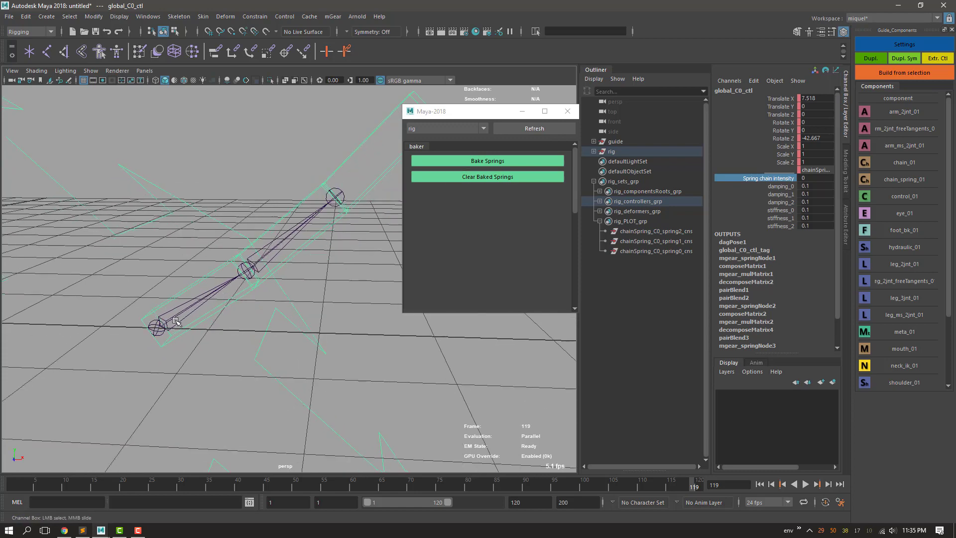
pyautogui.keyDown('alt'); pyautogui.moveTo(310, 223); pyautogui.dragTo(269, 227, button='middle'); pyautogui.keyUp('alt')
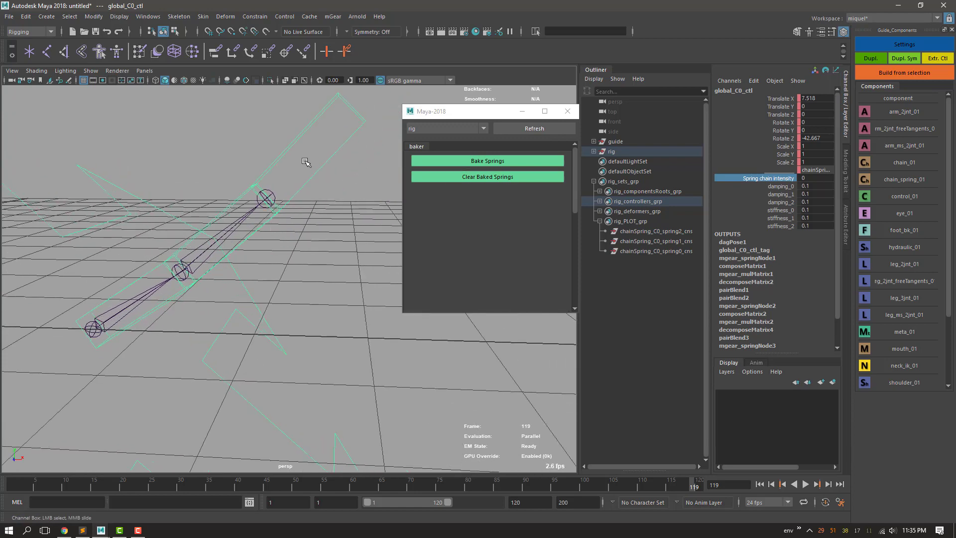
pyautogui.click(482, 179)
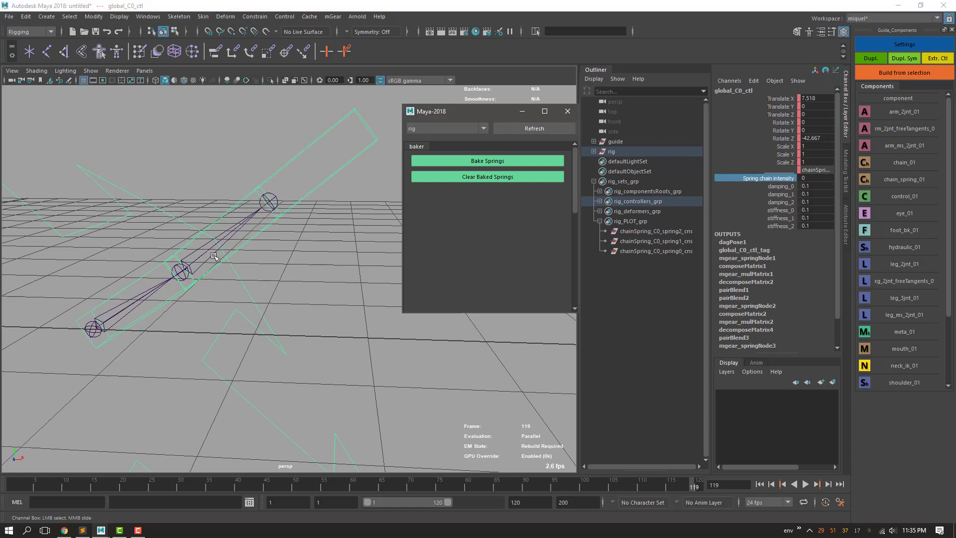
# Rotate the spring chain's fk1 control freehand to about 4.5, 2.4 and 25.8 degrees in X, Y and Z
pyautogui.doubleClick(820, 139)
pyautogui.click(819, 139)
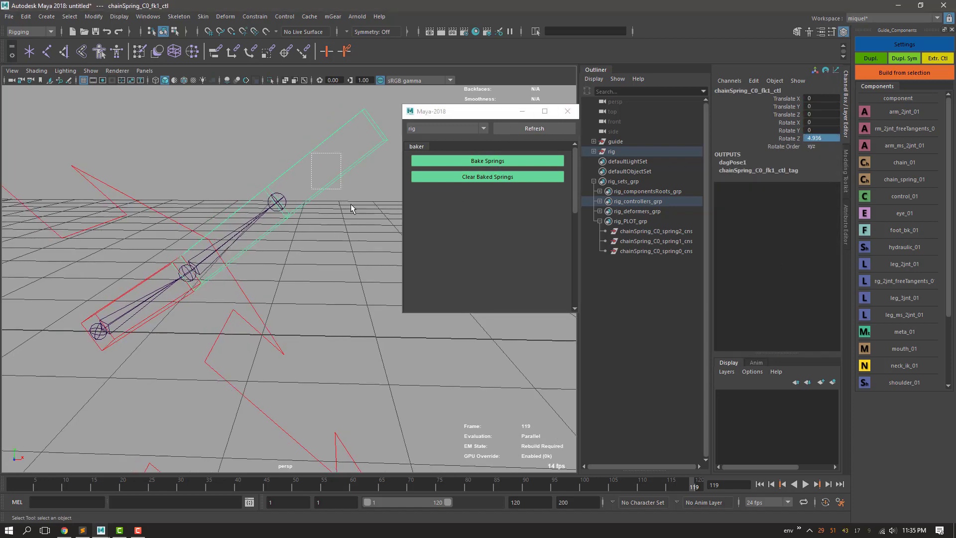
pyautogui.press('e')
pyautogui.moveTo(352, 206); pyautogui.dragTo(323, 185)
pyautogui.click(254, 243)
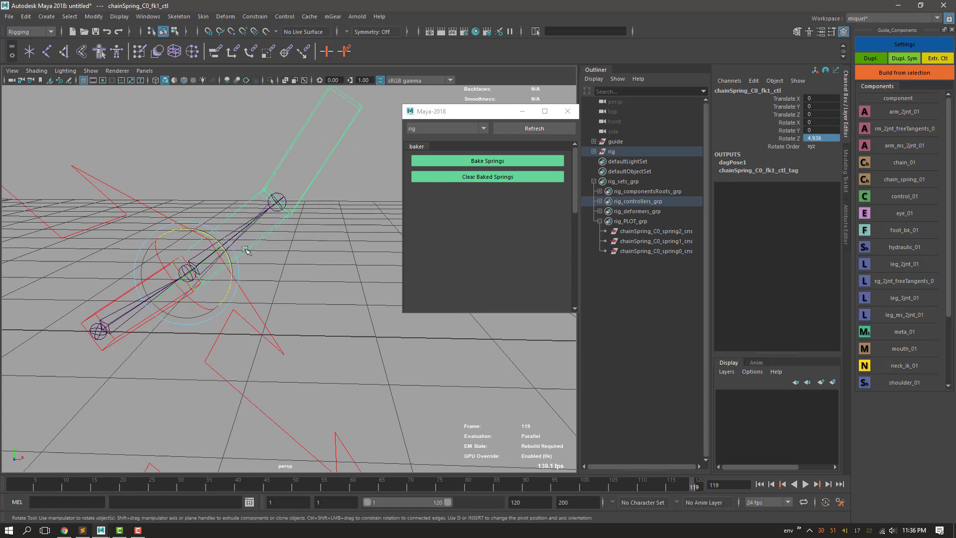
pyautogui.moveTo(238, 264); pyautogui.dragTo(234, 253)
pyautogui.press('q')
# Inspect the posed chain from a wider angle and select the rig's global control
pyautogui.keyDown('alt'); pyautogui.moveTo(234, 253); pyautogui.dragTo(183, 356, button='right'); pyautogui.keyUp('alt')
pyautogui.keyDown('alt'); pyautogui.moveTo(184, 355); pyautogui.dragTo(209, 383, button='middle'); pyautogui.keyUp('alt')
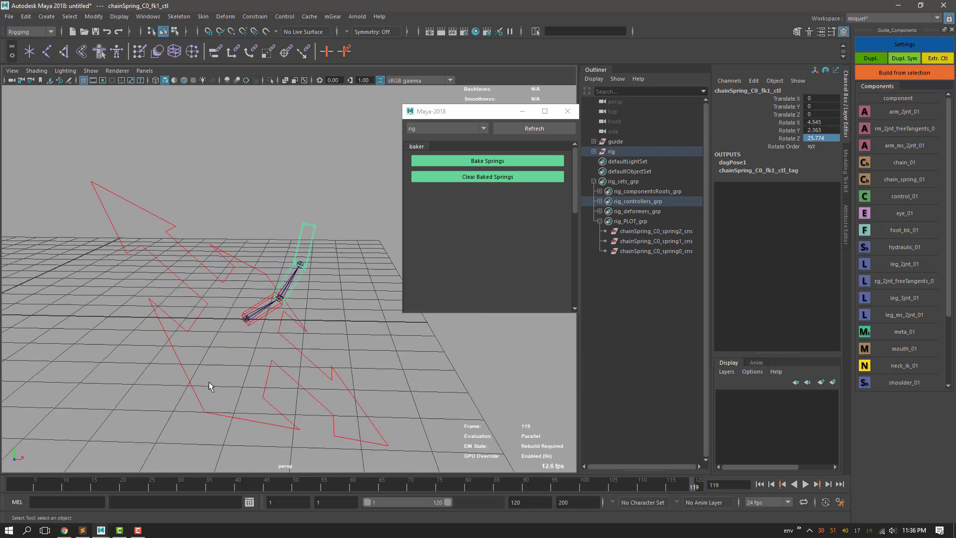
pyautogui.keyDown('alt'); pyautogui.moveTo(251, 360); pyautogui.dragTo(311, 351, button='right'); pyautogui.keyUp('alt')
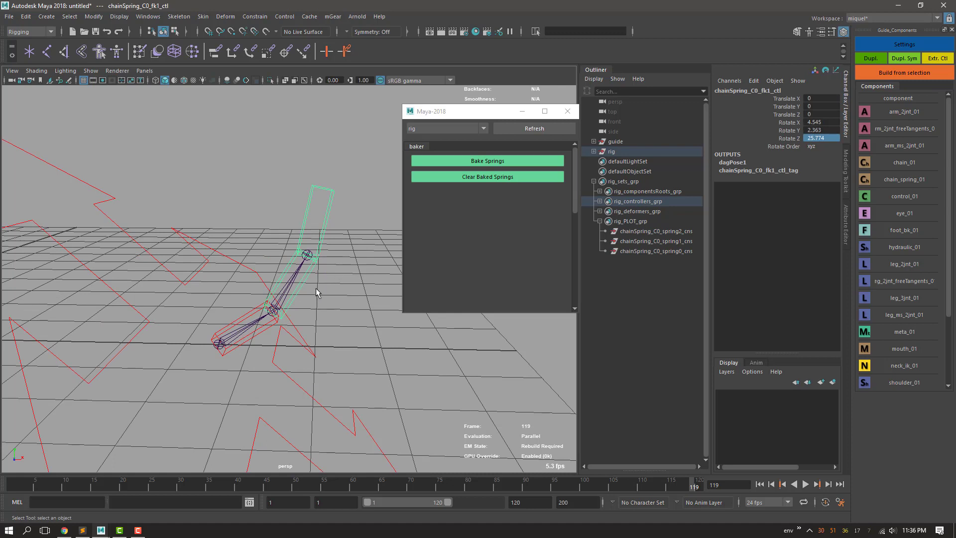
pyautogui.keyDown('alt'); pyautogui.moveTo(355, 317); pyautogui.dragTo(241, 342); pyautogui.keyUp('alt')
pyautogui.click(306, 351)
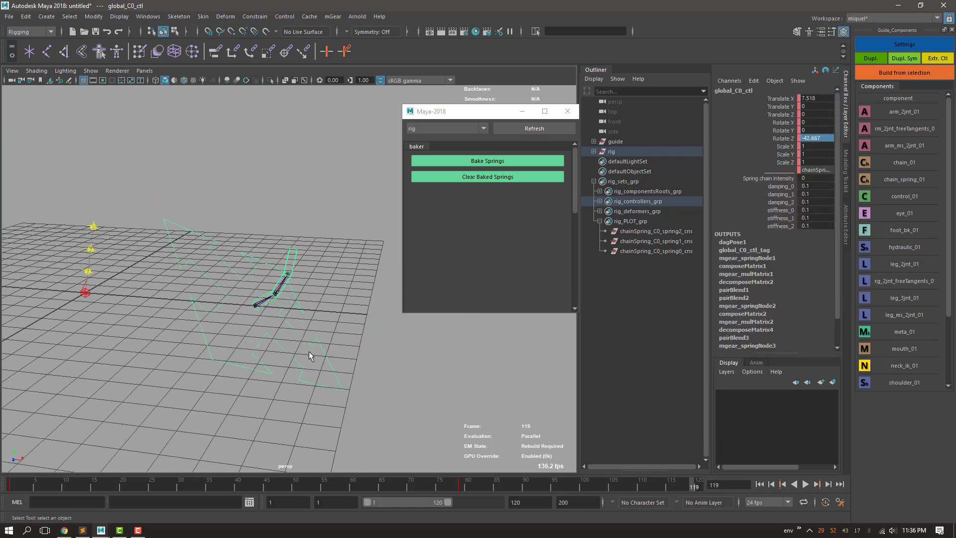
# Switch to the mGear release log in the browser and review the Bug Fix and Known Issues entries for 2.3.0
pyautogui.hotkey('alt', 'Tab')
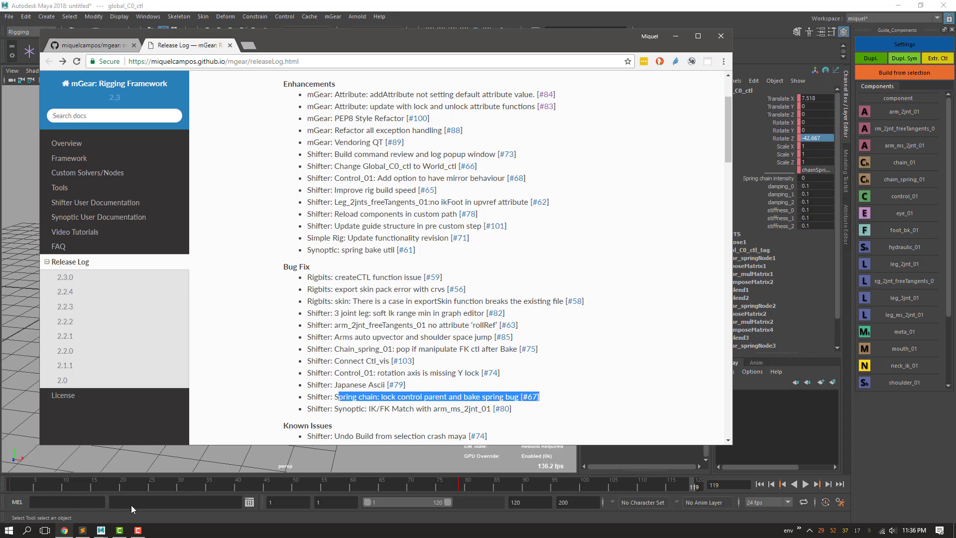
pyautogui.click(138, 530)
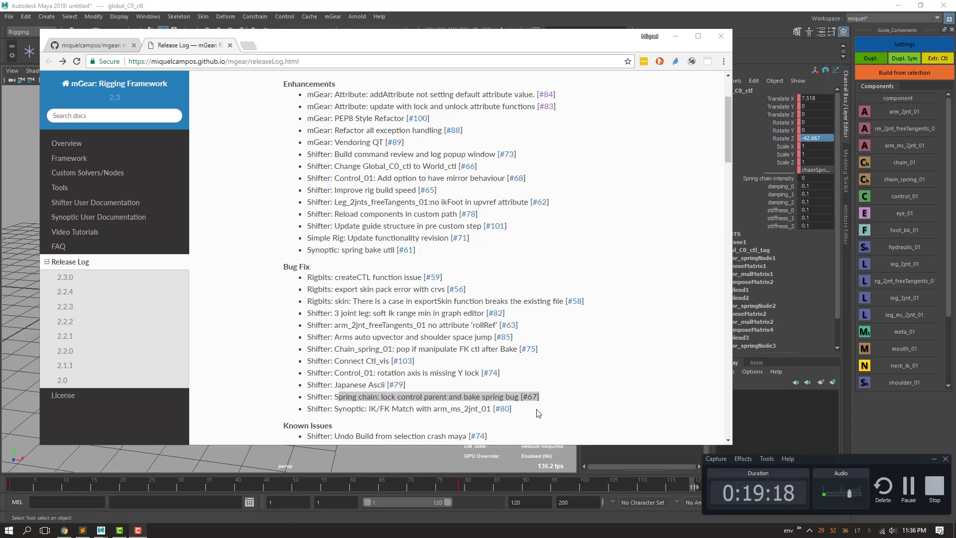
pyautogui.scroll(-1, 456, 290)
pyautogui.click(471, 321)
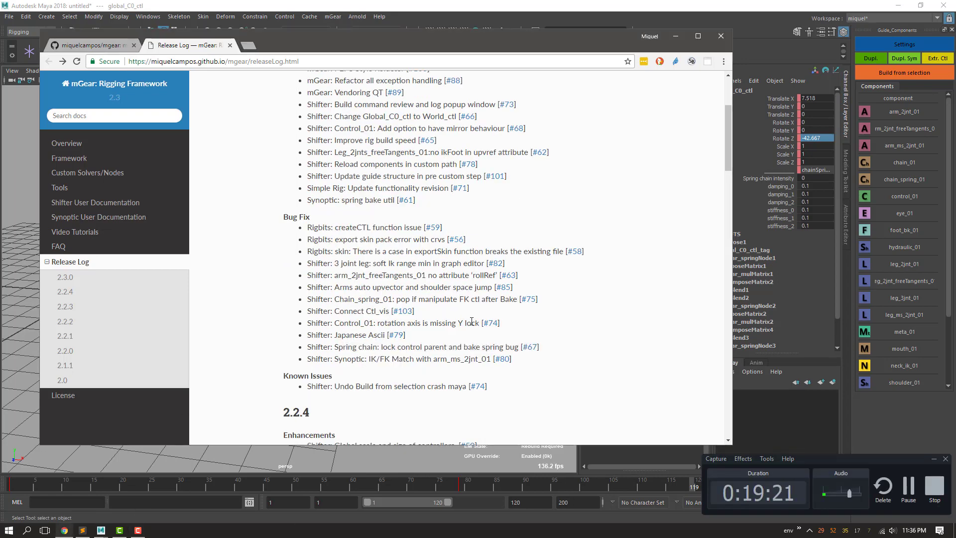